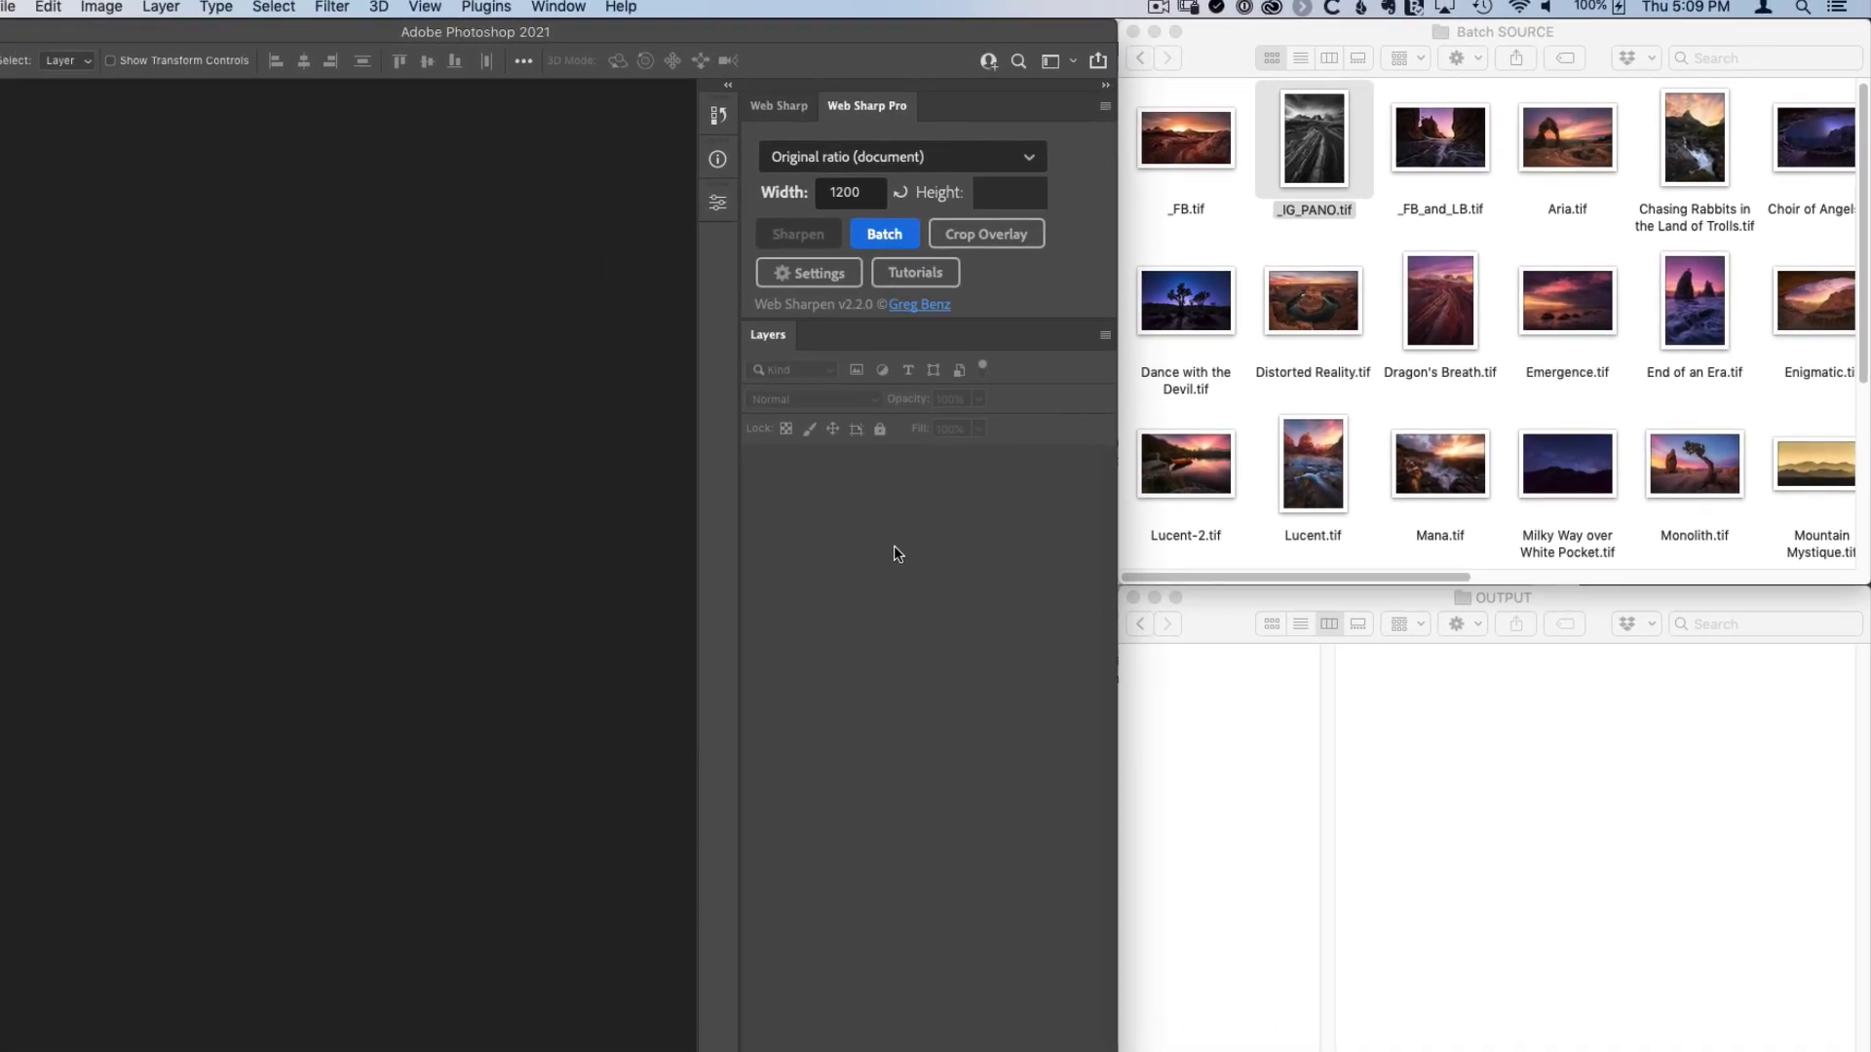
- Start a Web Sharp Pro batch and select Circuitous.tif, Crooner.tif and Distorted Reality.tif
left_click(1154, 578)
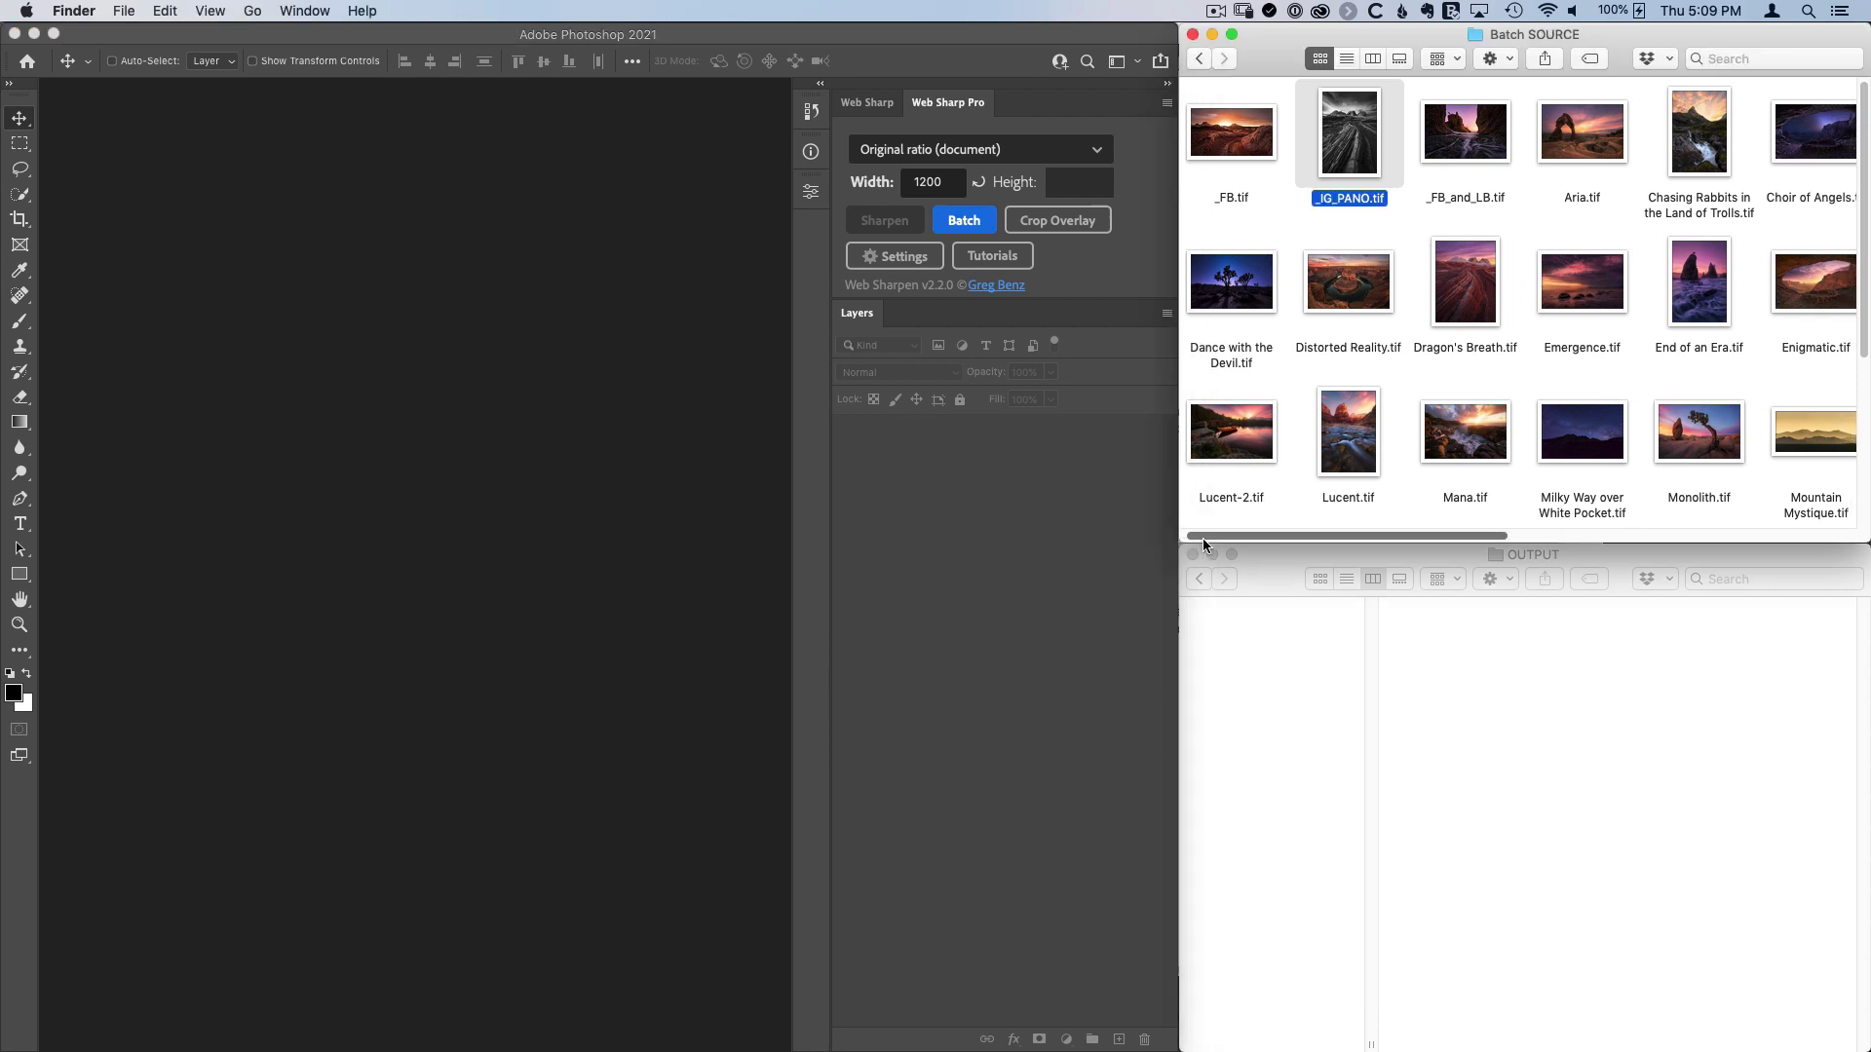
mouse_move(1203, 538)
left_mouse_down()
mouse_move(1579, 536)
mouse_move(1191, 542)
left_mouse_up()
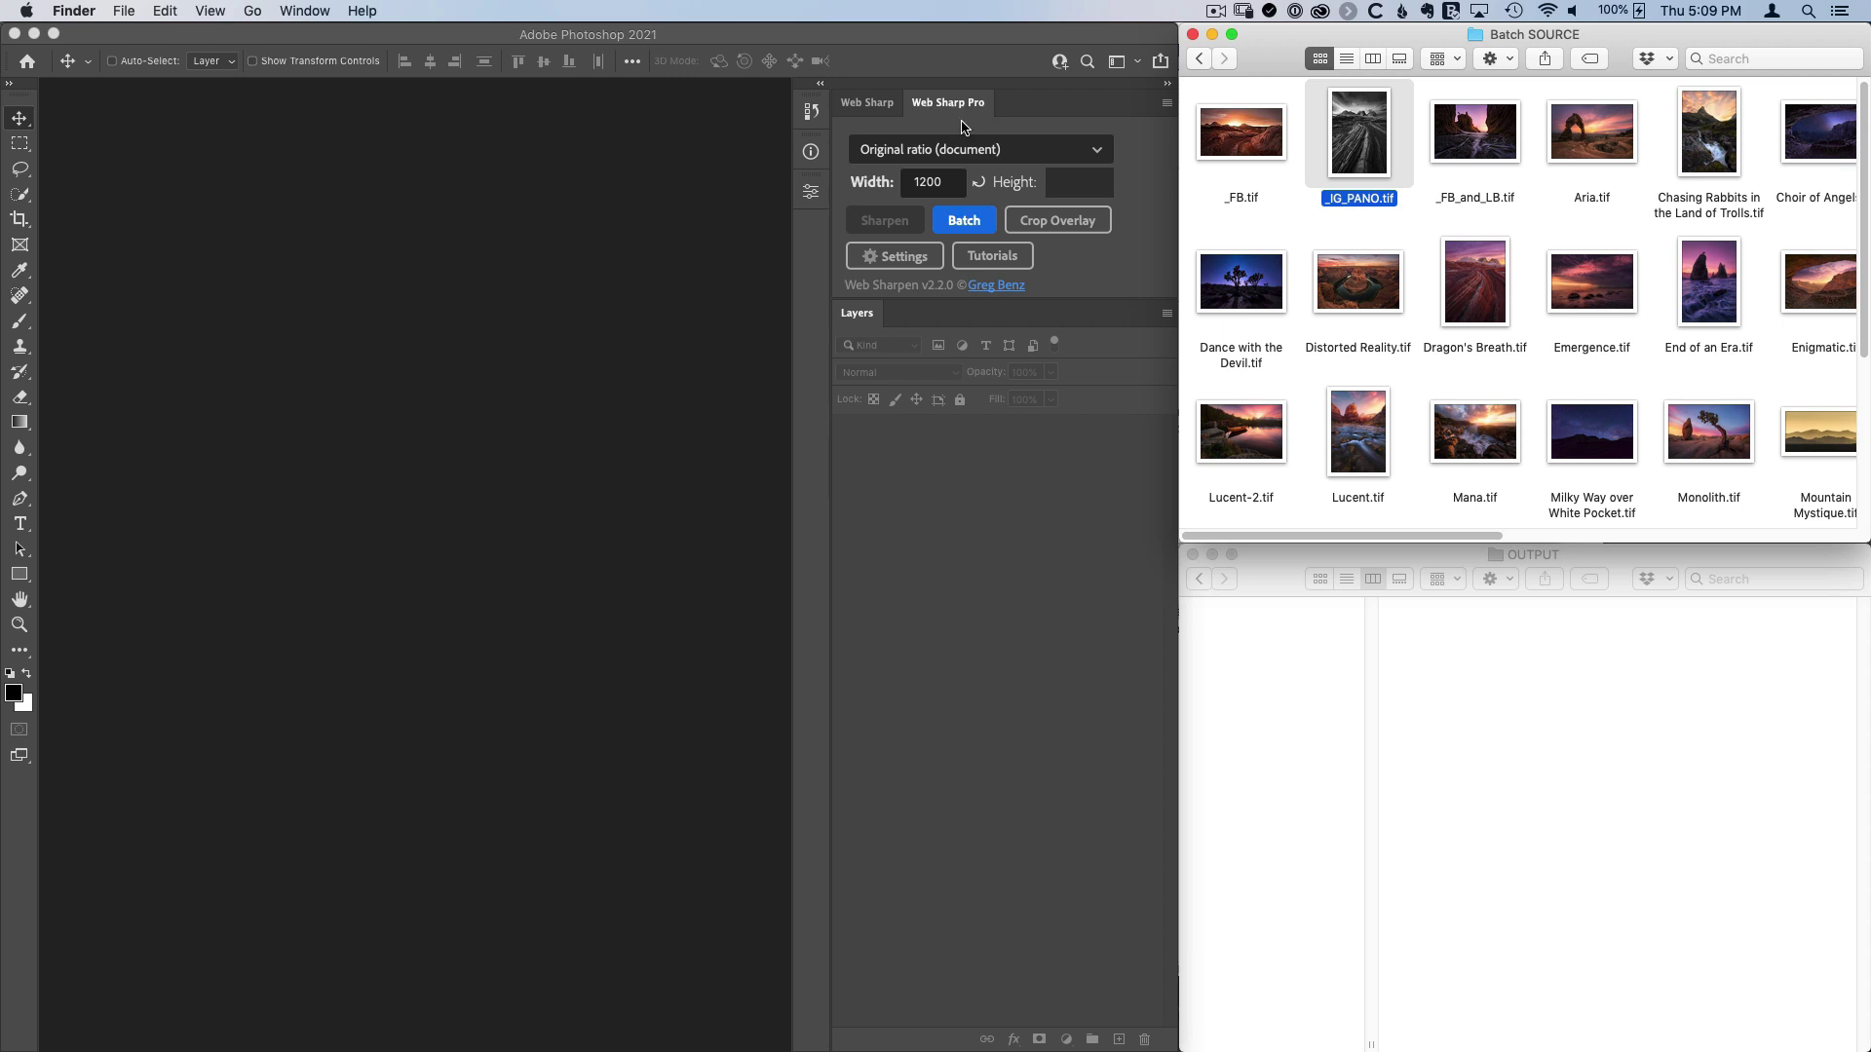
left_click(964, 222)
left_click(962, 220)
left_click(801, 255)
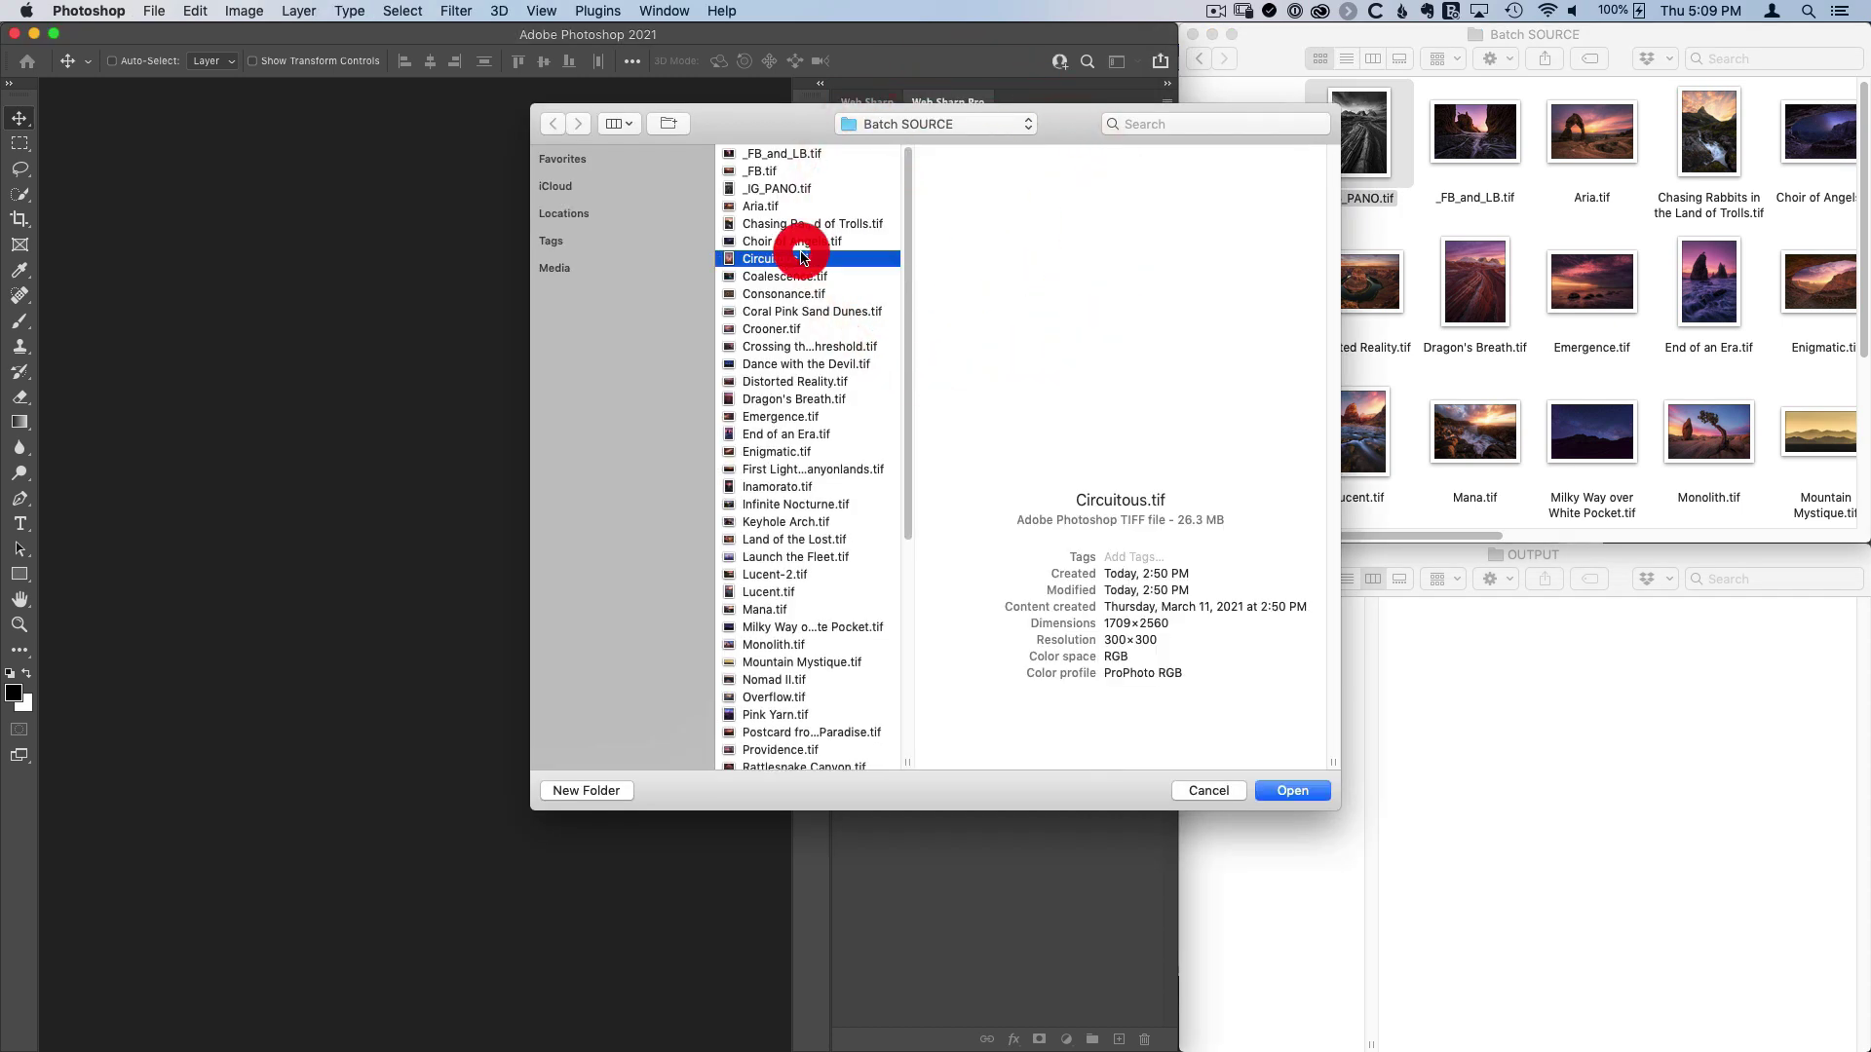
left_click(792, 328, "super")
left_click(793, 381, "super")
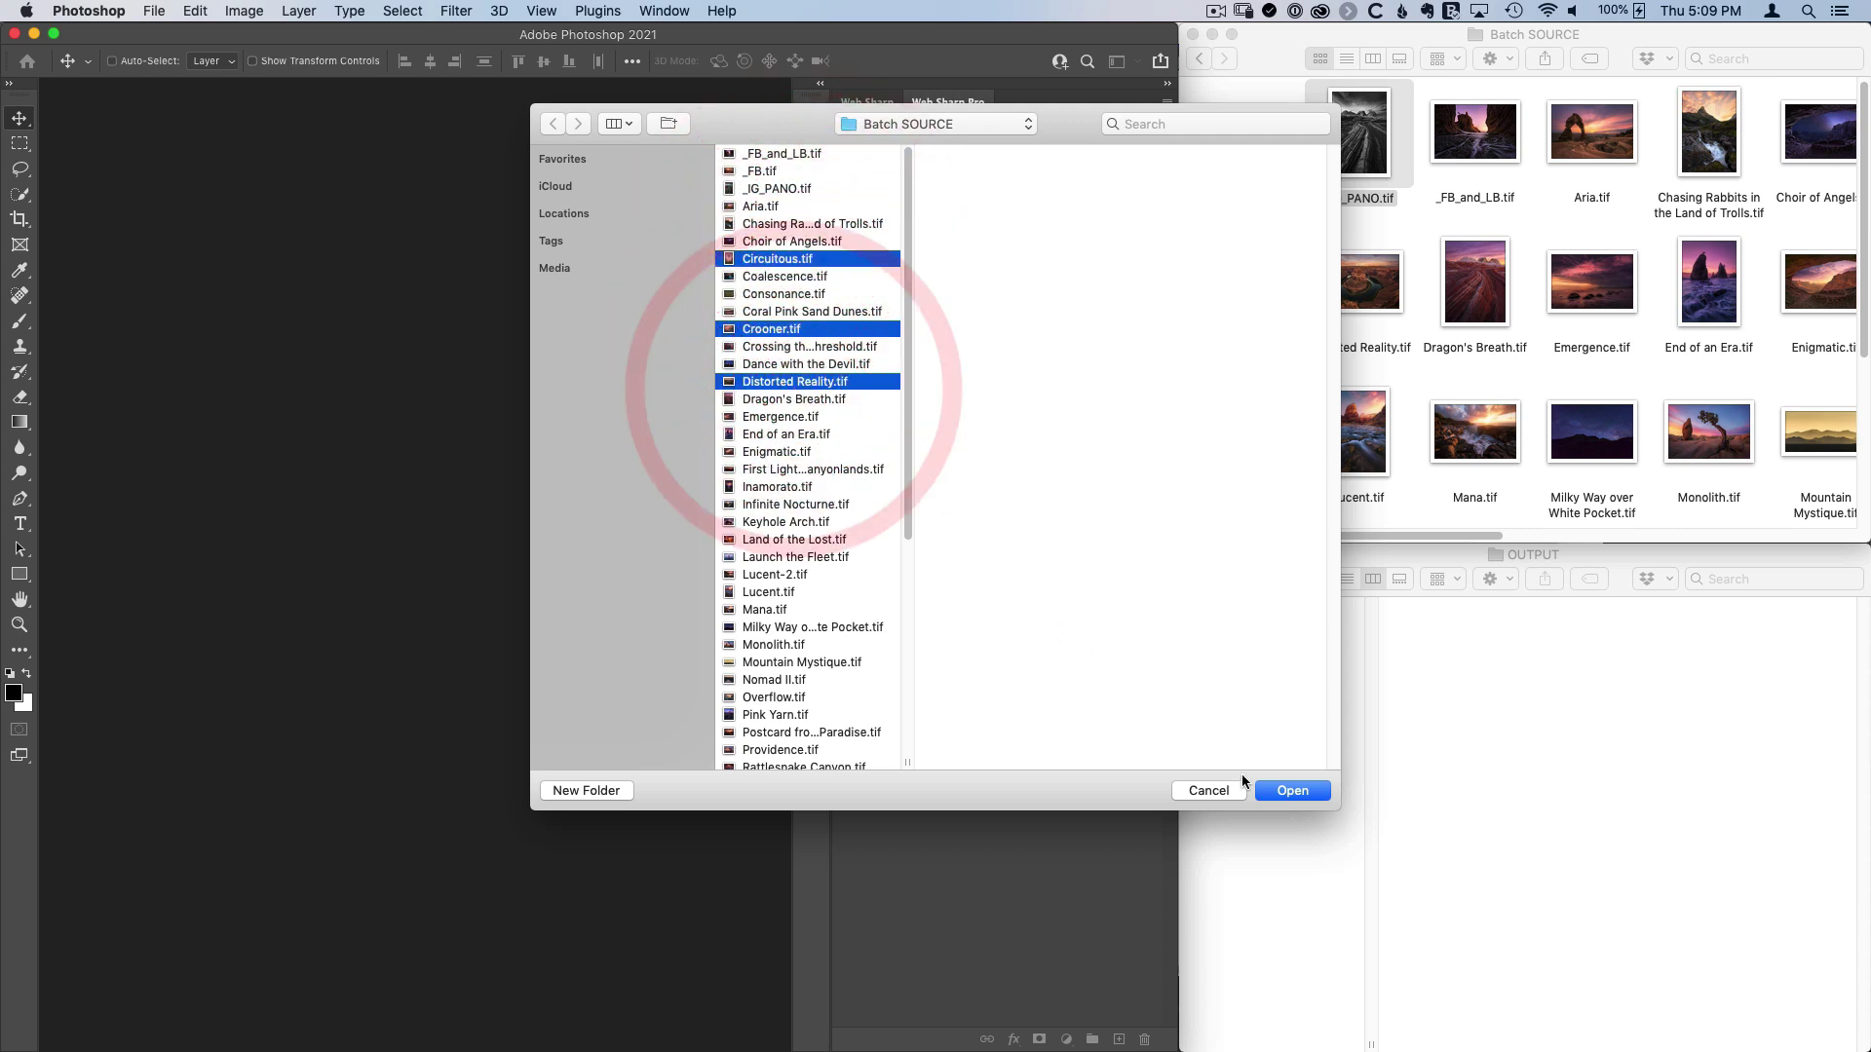
- Run the batch to save 1200-wide sharpened JPEGs into OUTPUT, then preview Circuitous
left_click(1276, 790)
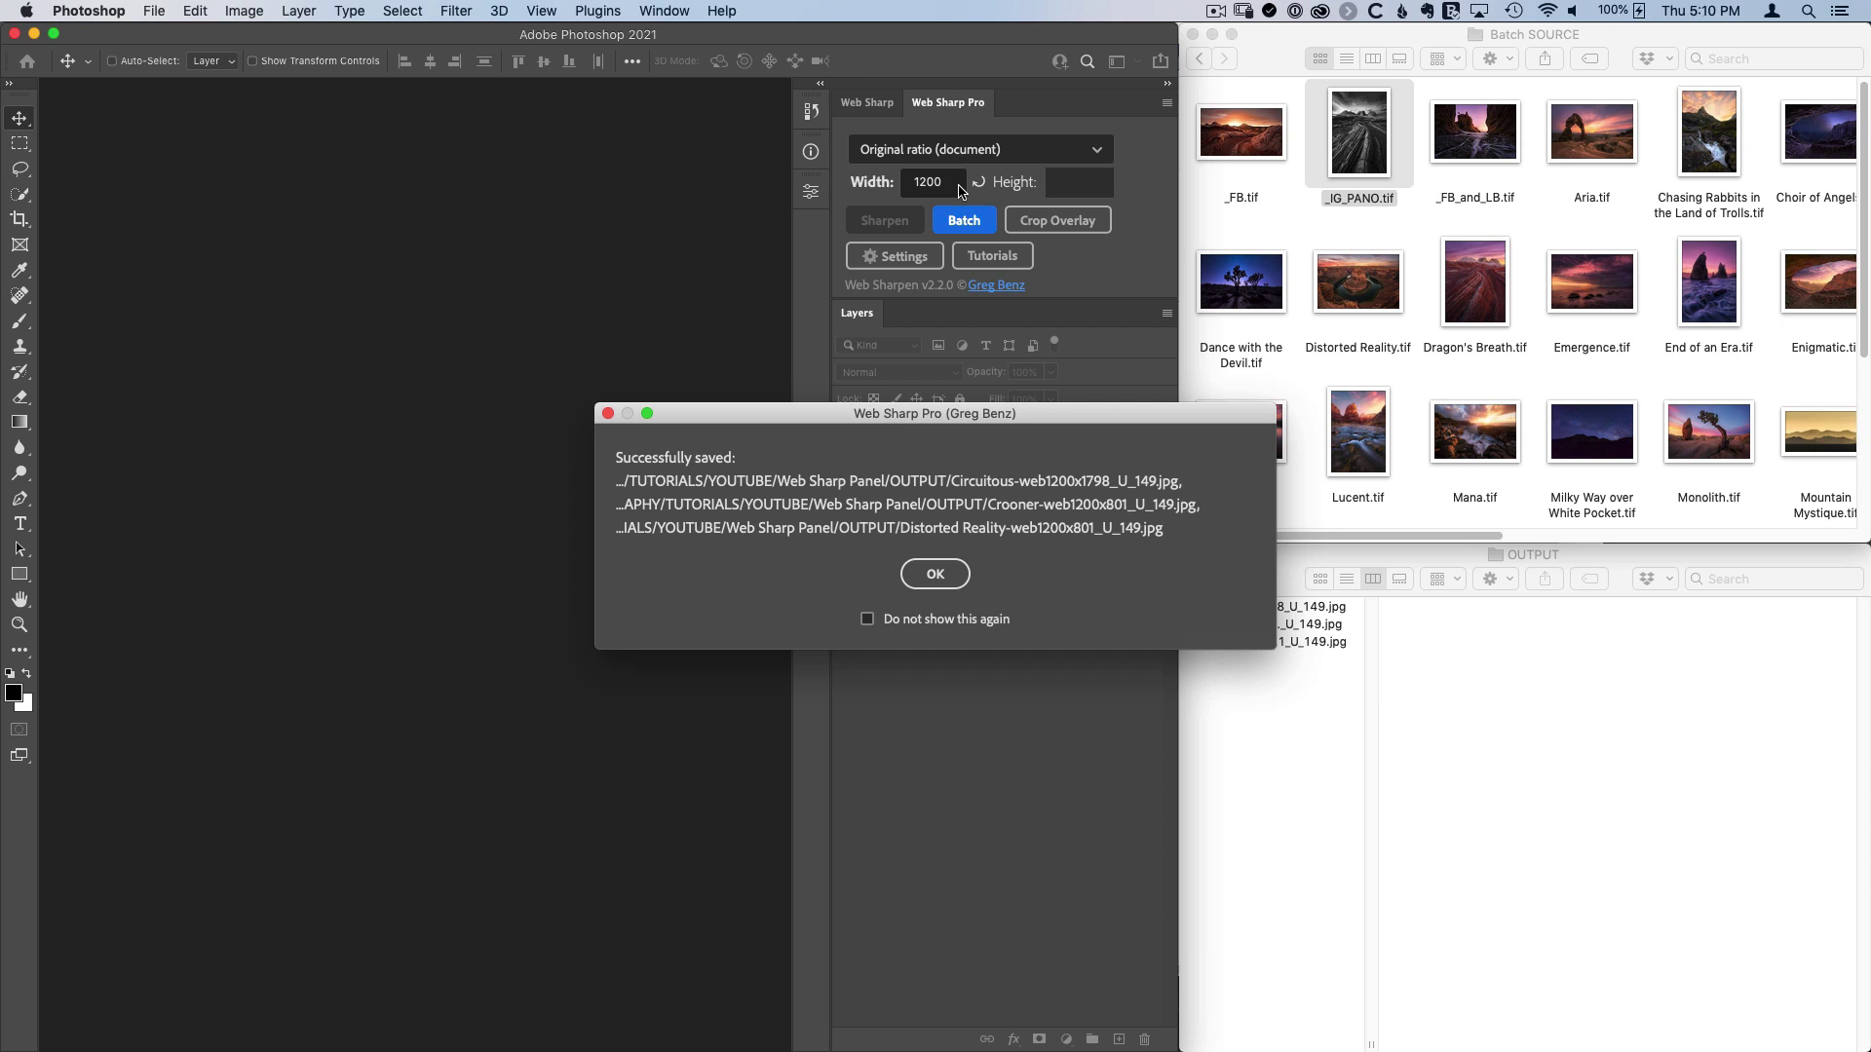
left_click(935, 574)
left_click(1262, 614)
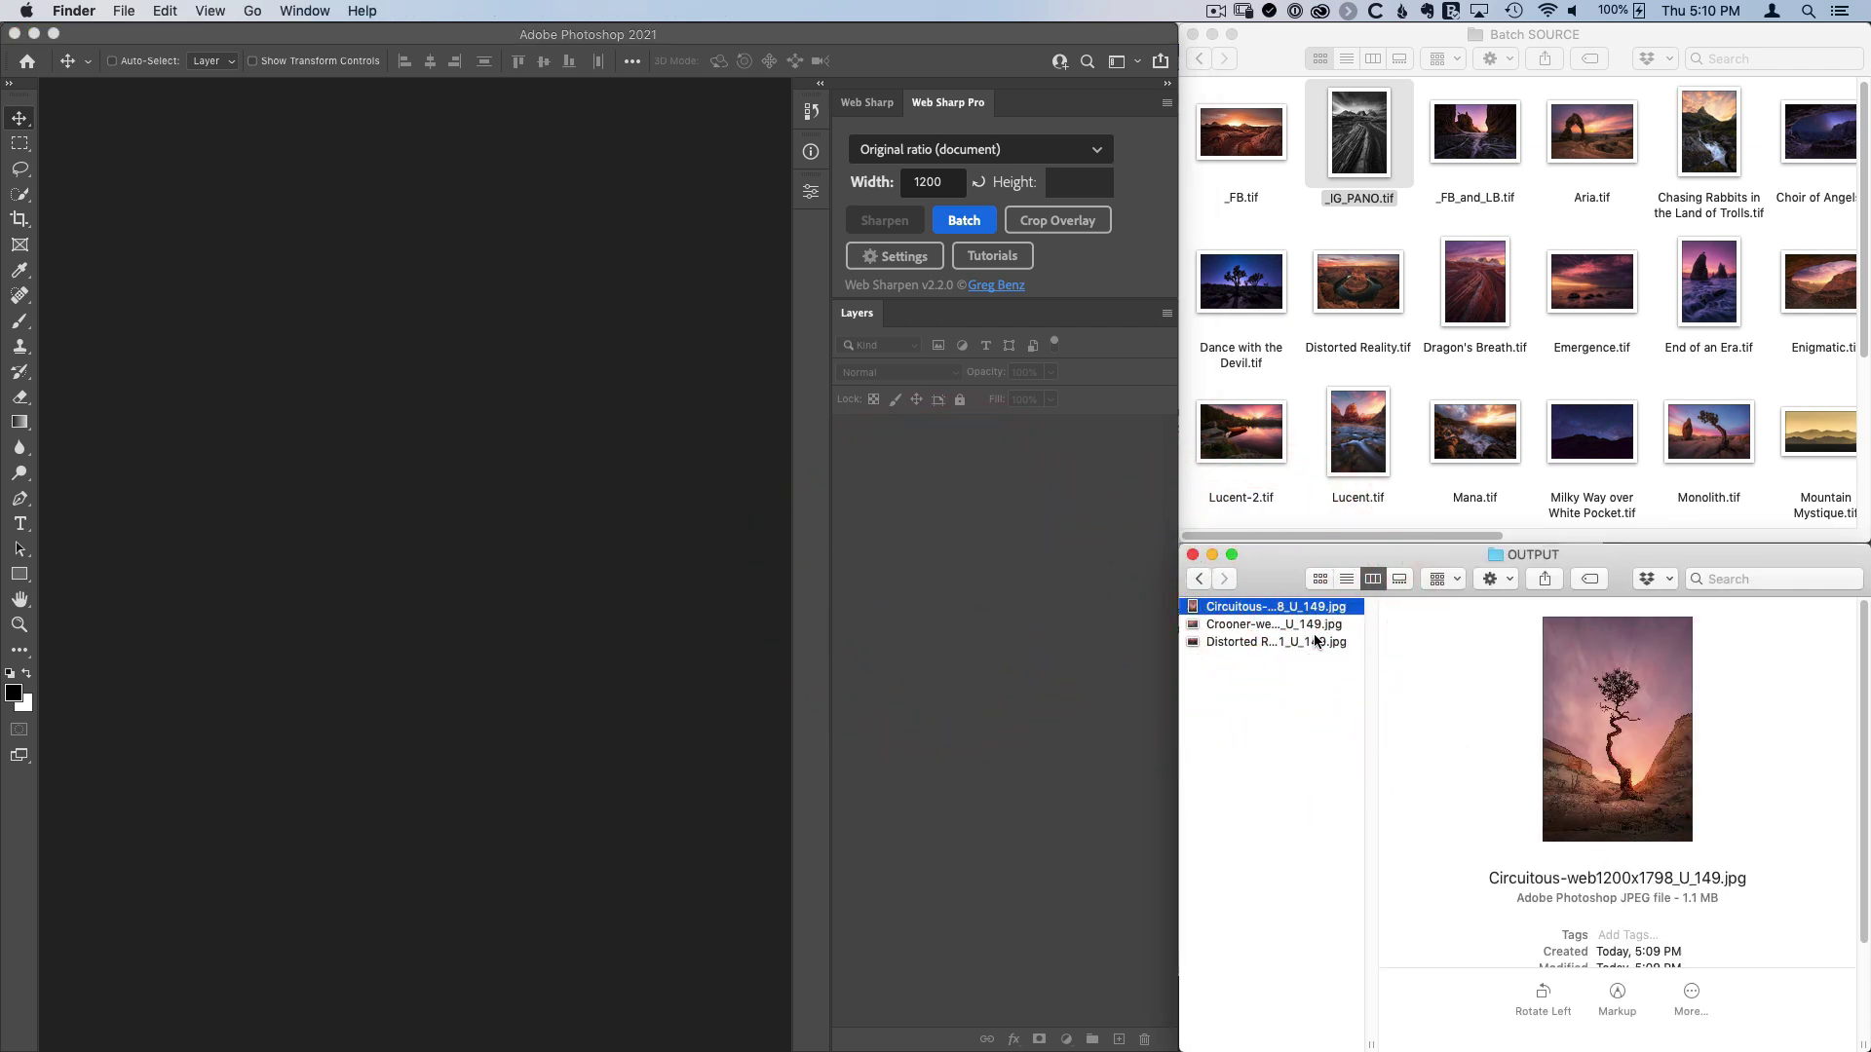
- Preview the Crooner and Distorted Reality JPEGs, then move all three exported JPEGs to the Trash
left_click(1307, 627)
left_click(1273, 644)
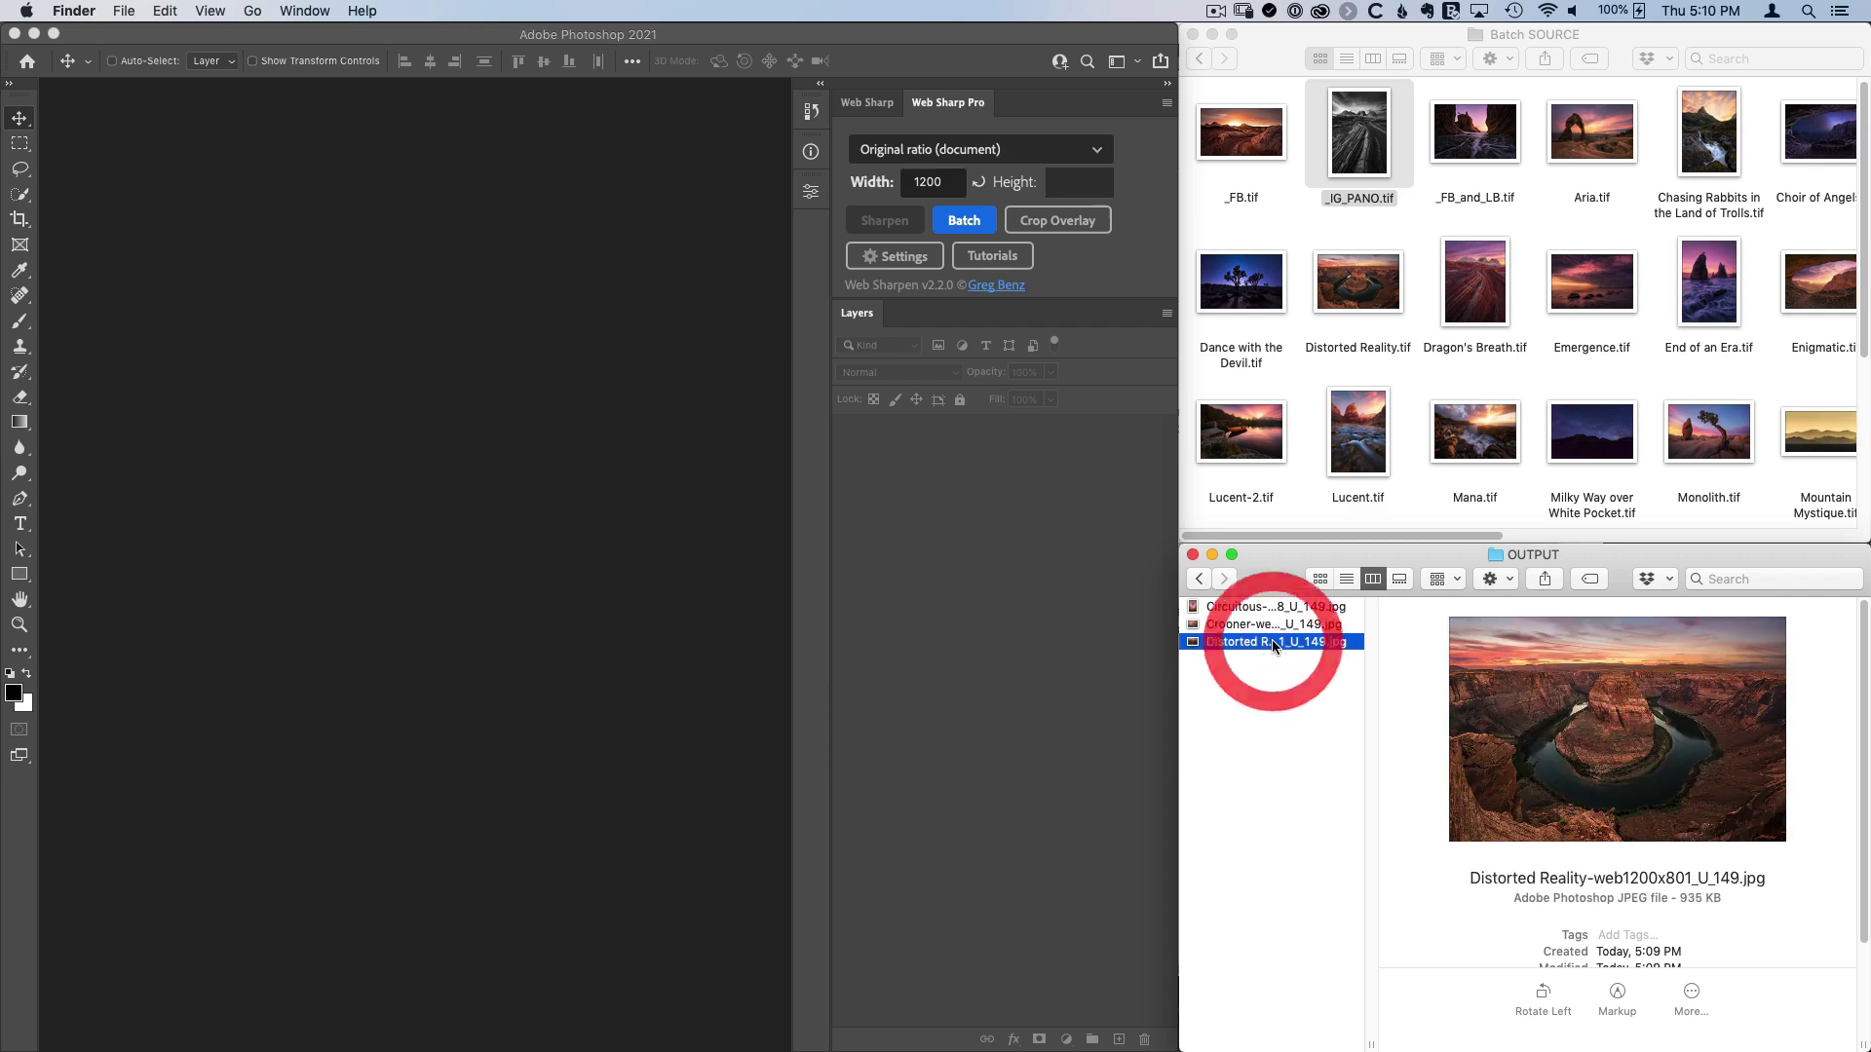
left_click(1258, 611, "shift")
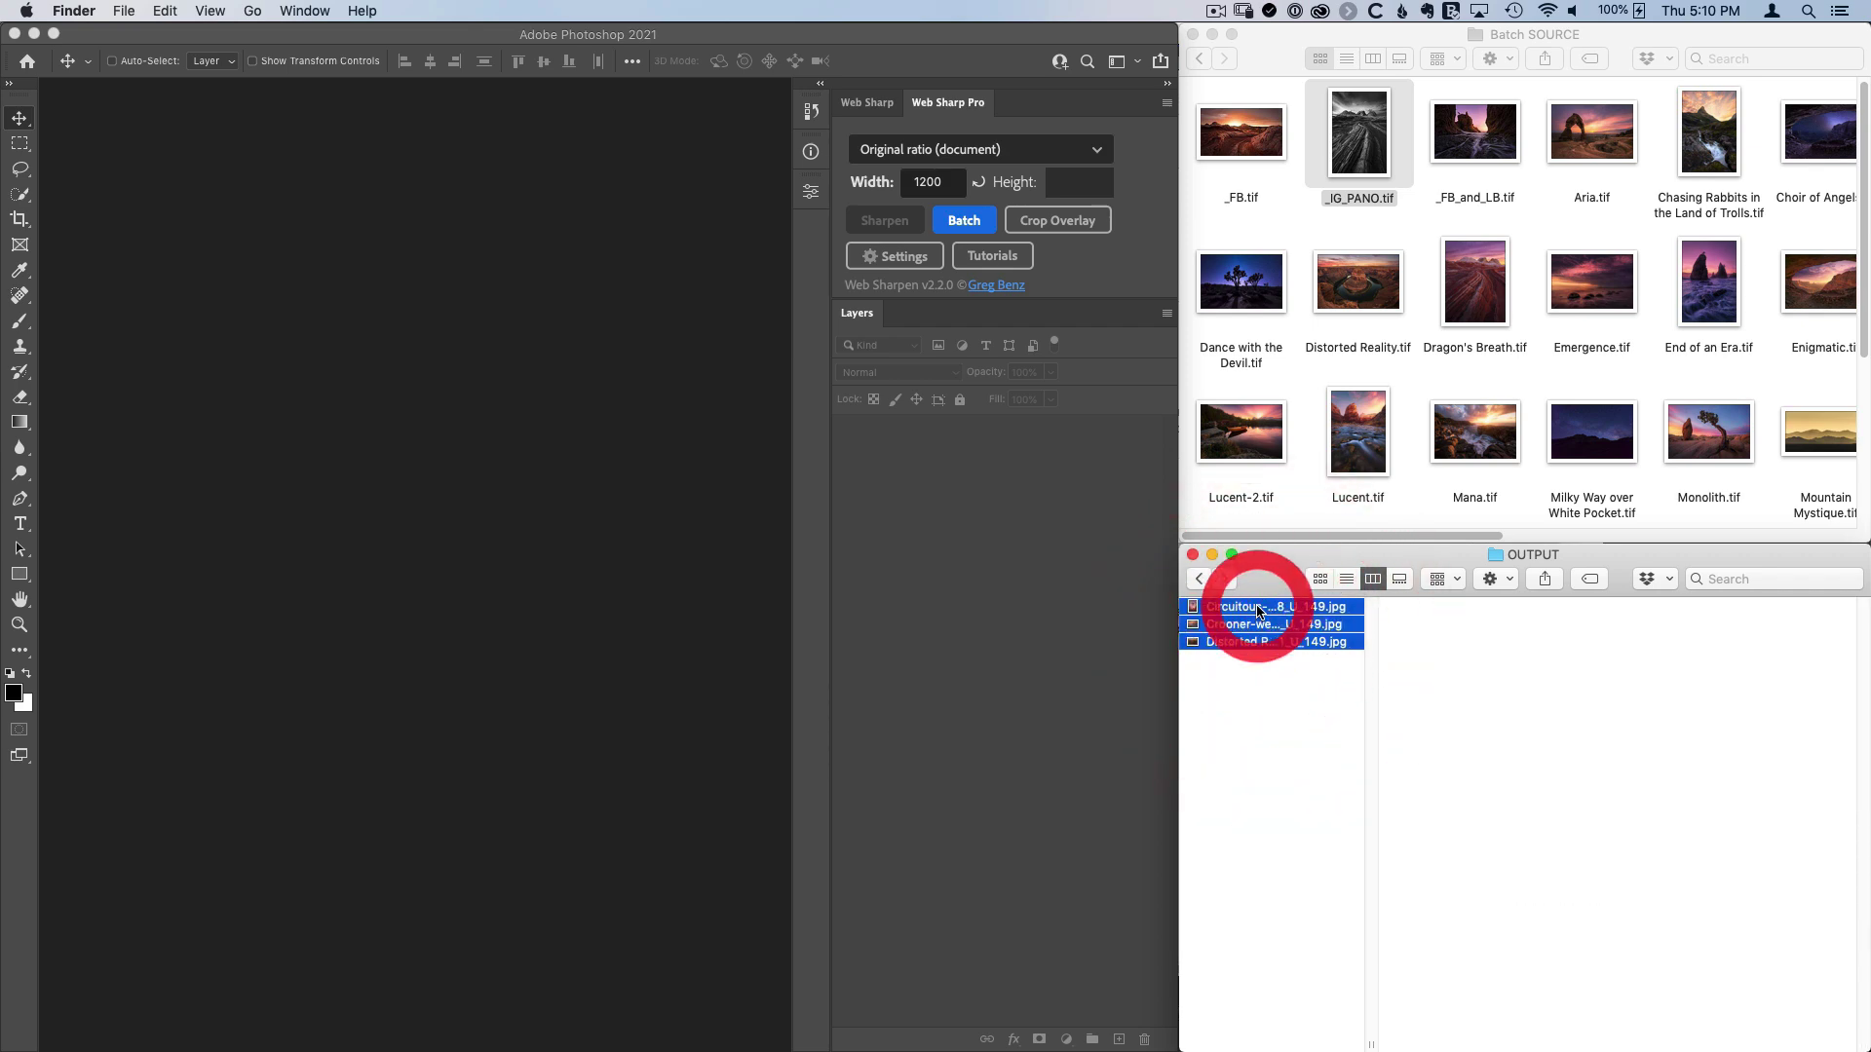
right_click(1259, 614)
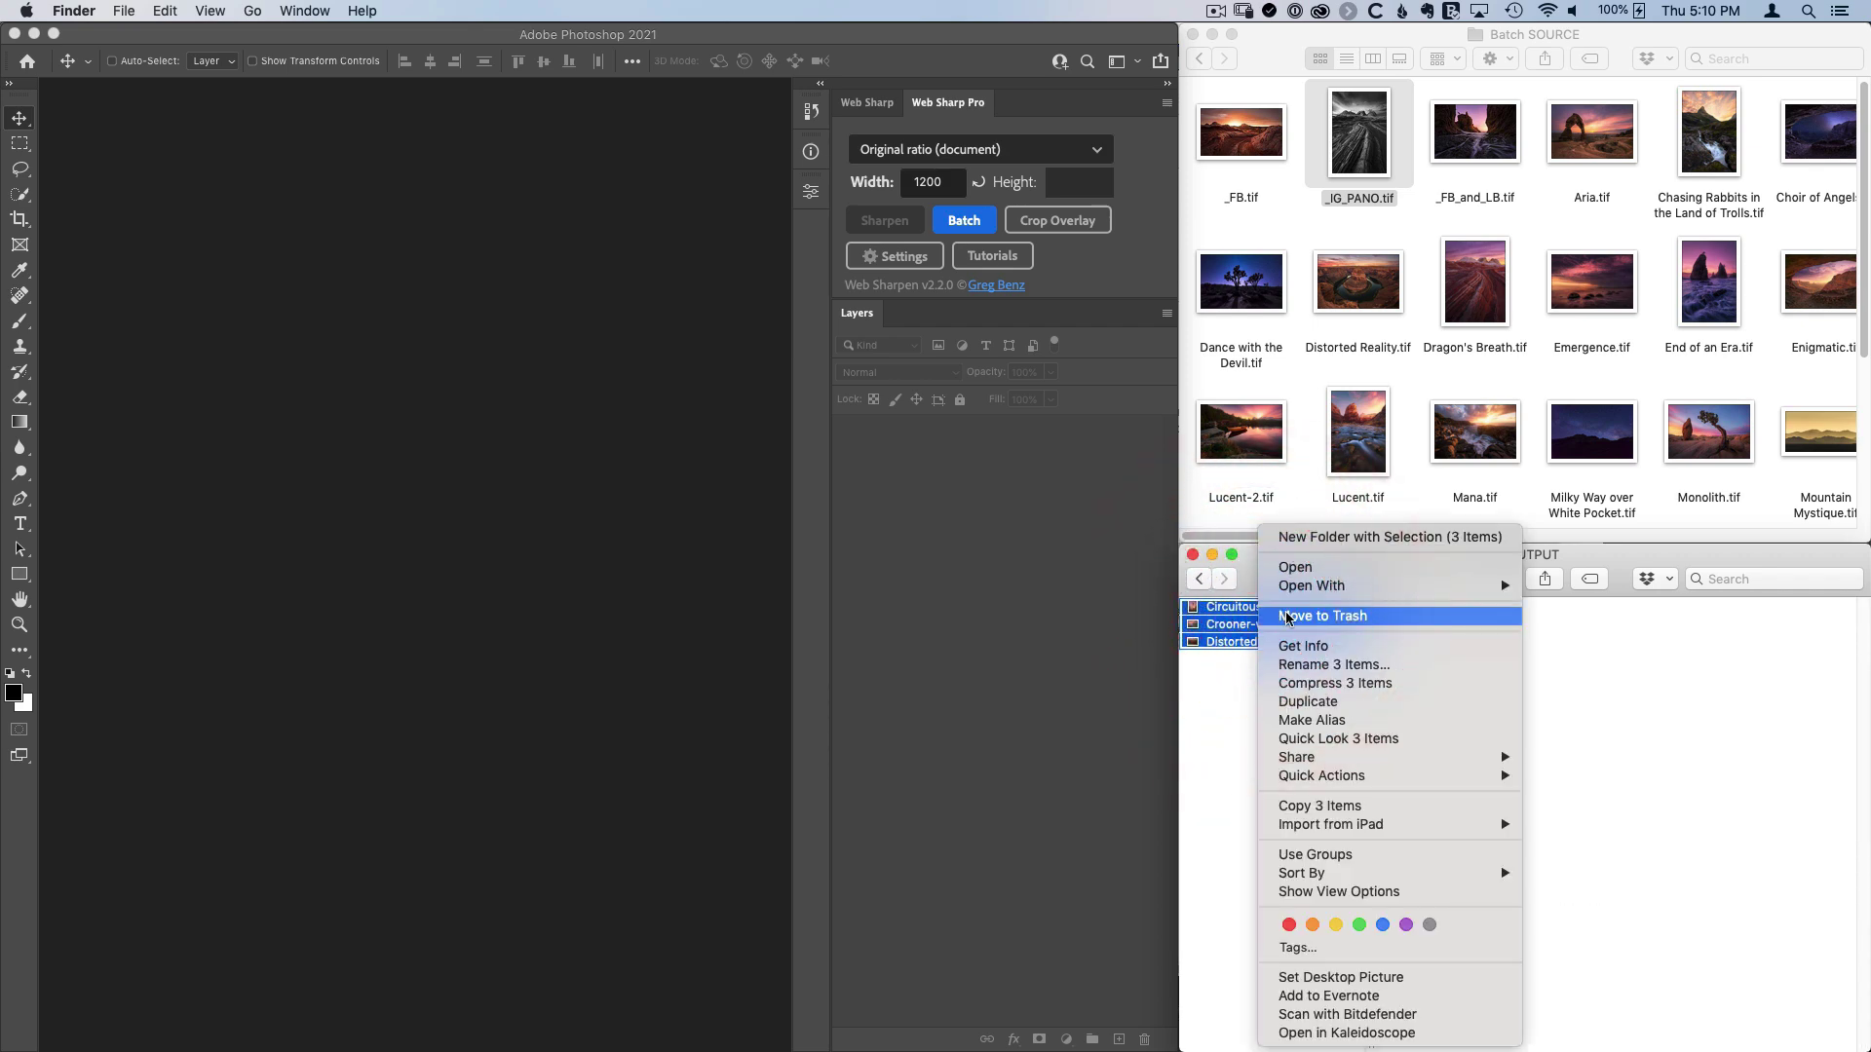
left_click(1286, 616)
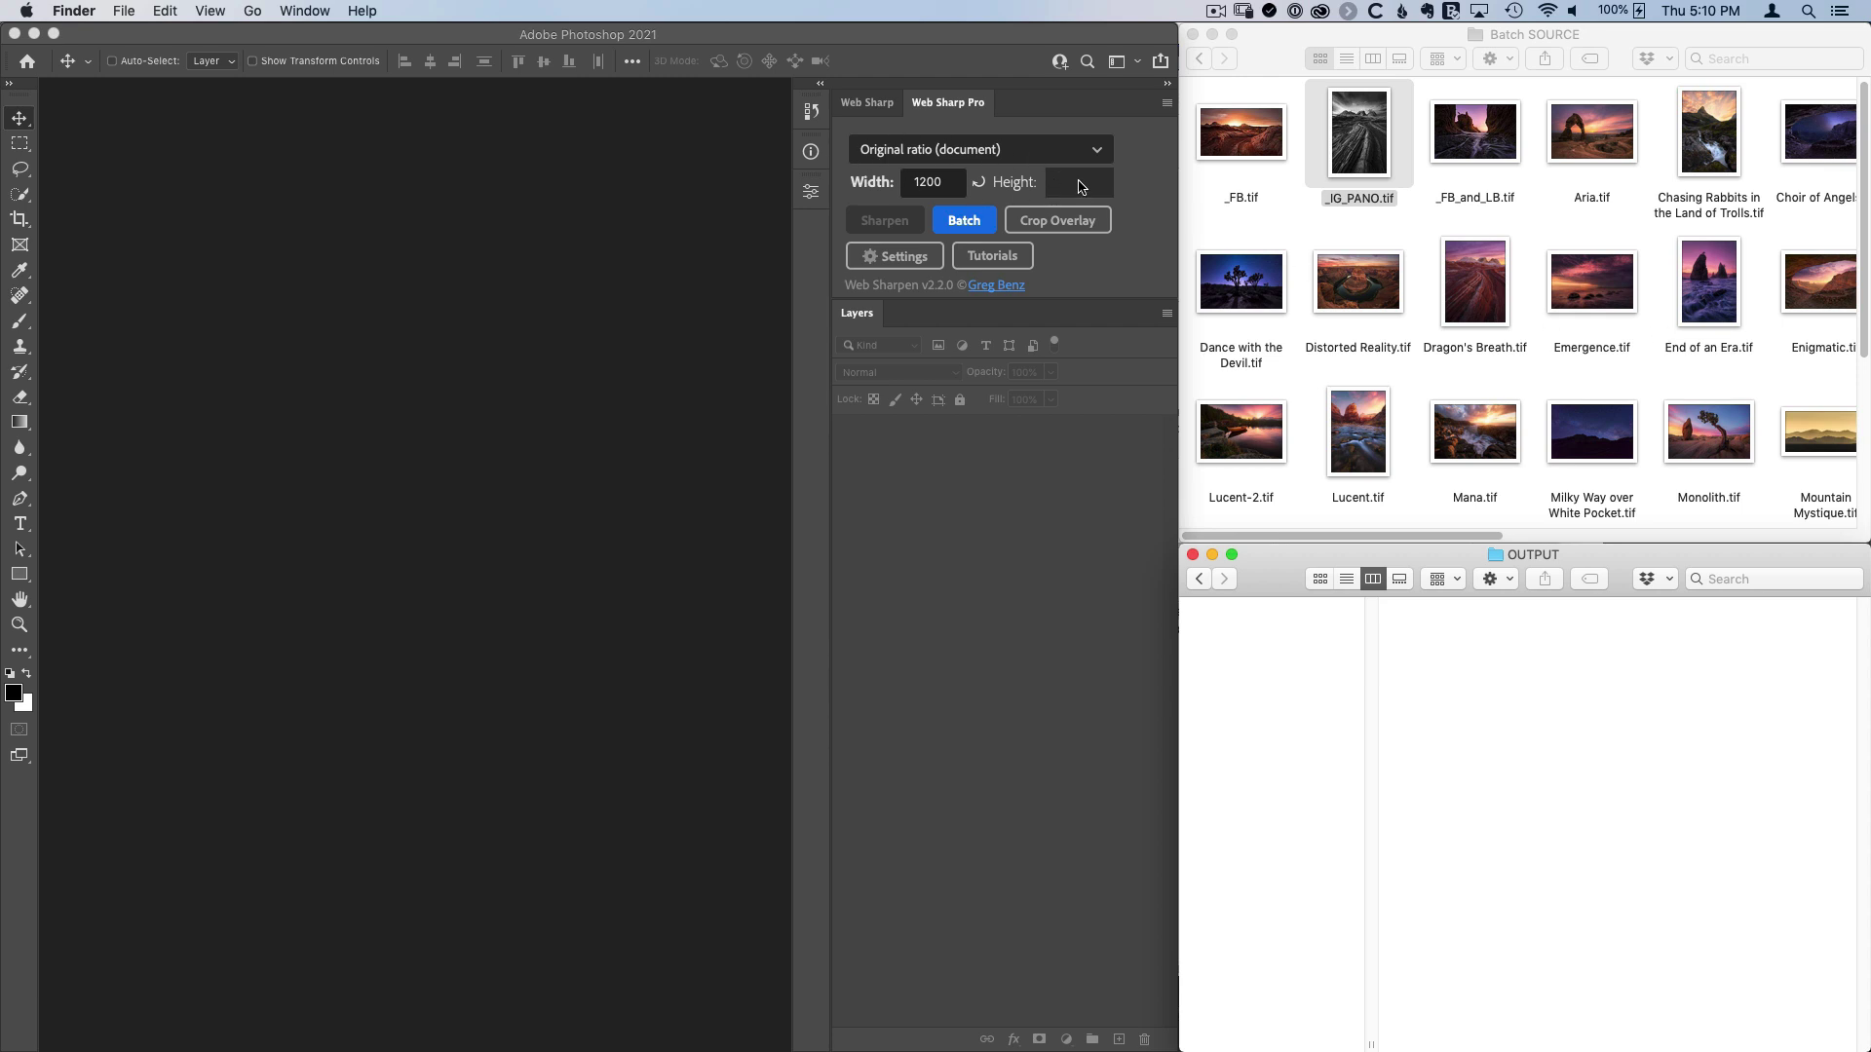
- Switch the Web Sharp Pro output ratio to 1x1, giving 1200×1200 exports
left_click(1001, 154)
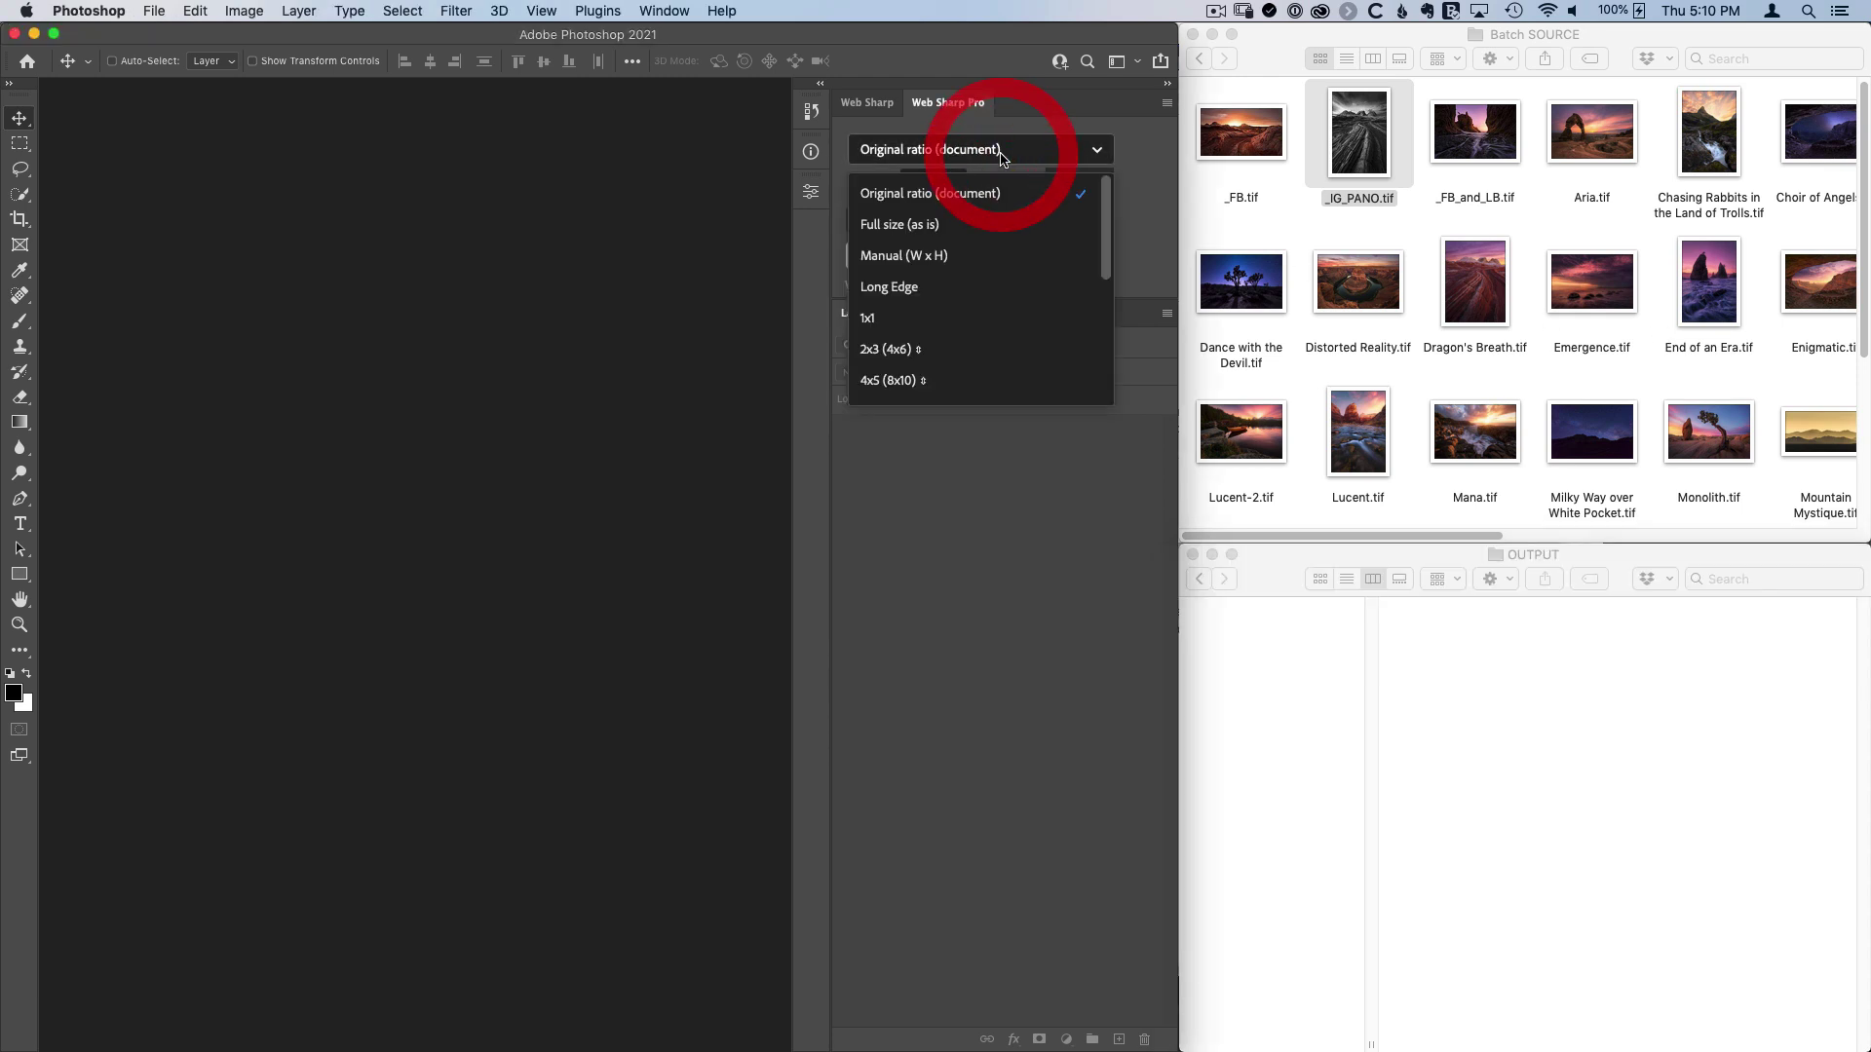
left_click(927, 314)
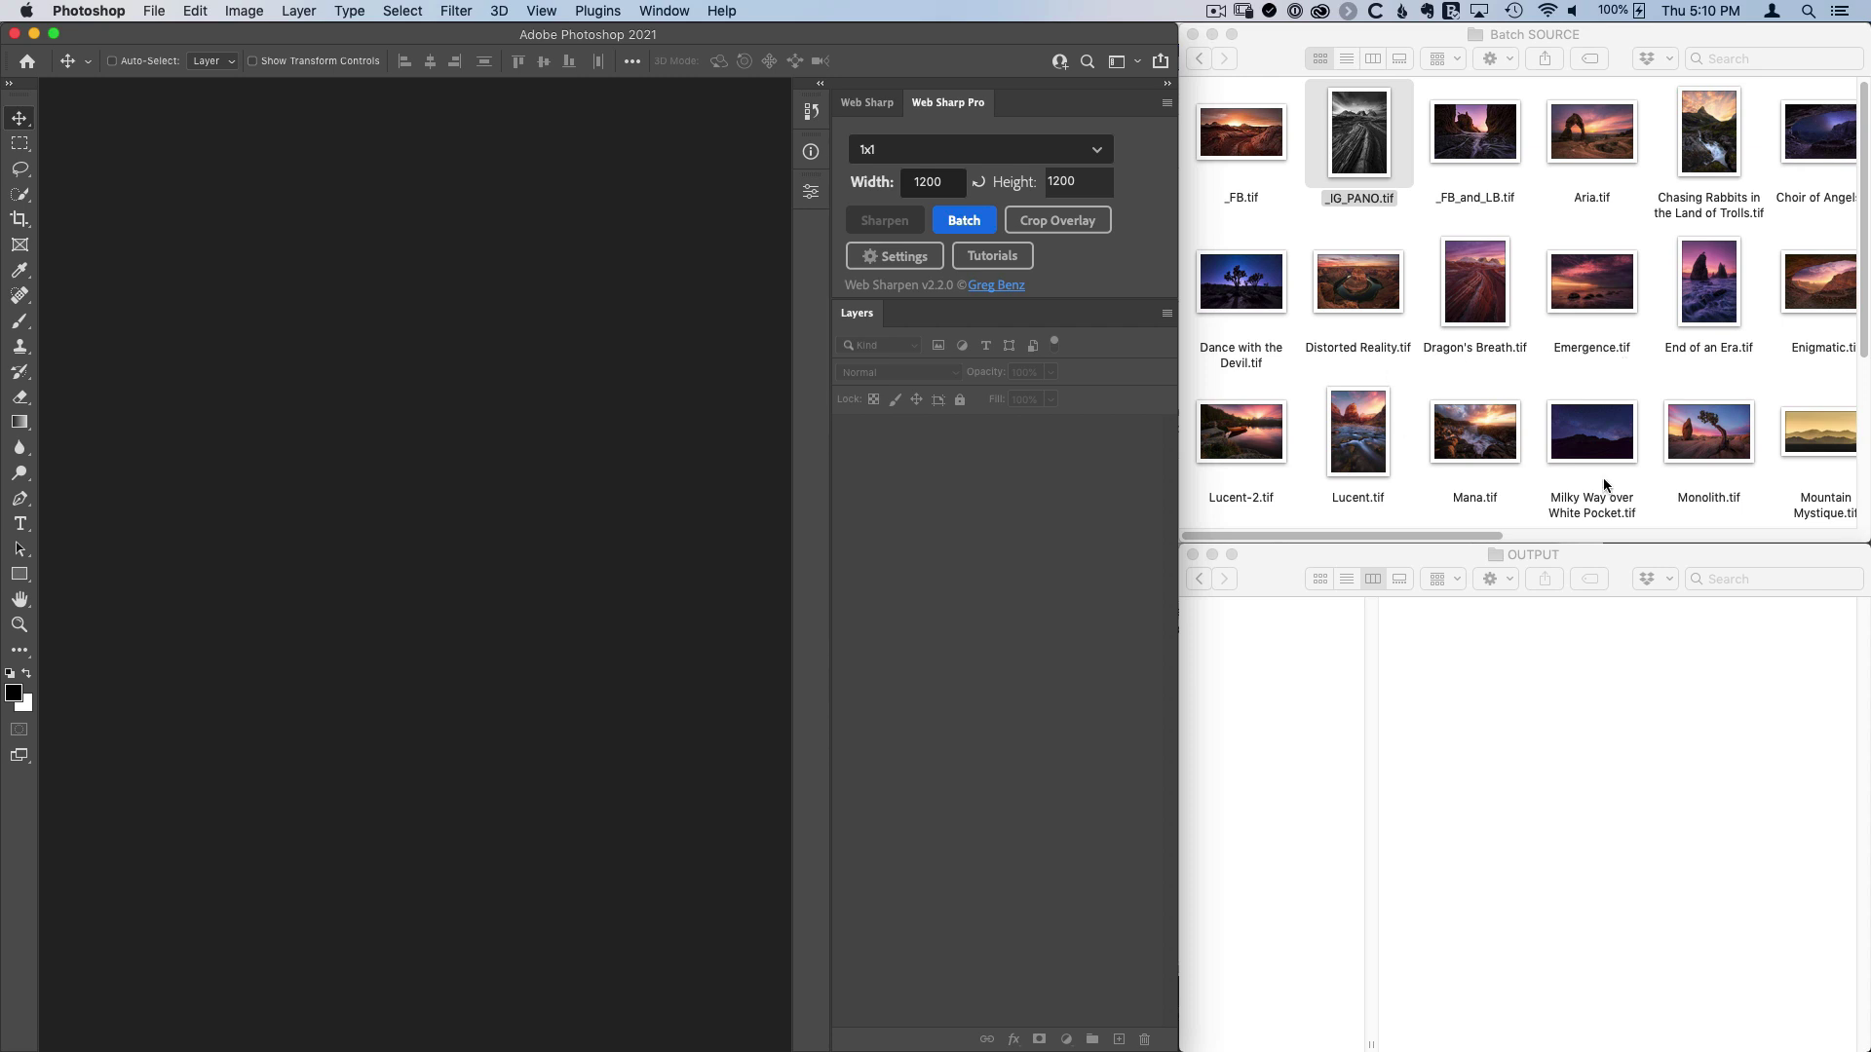
- Open _FB.tif, turn on Web Sharpen to see the Facebook 1200×630 crop, then close it unsaved
double_click(1241, 134)
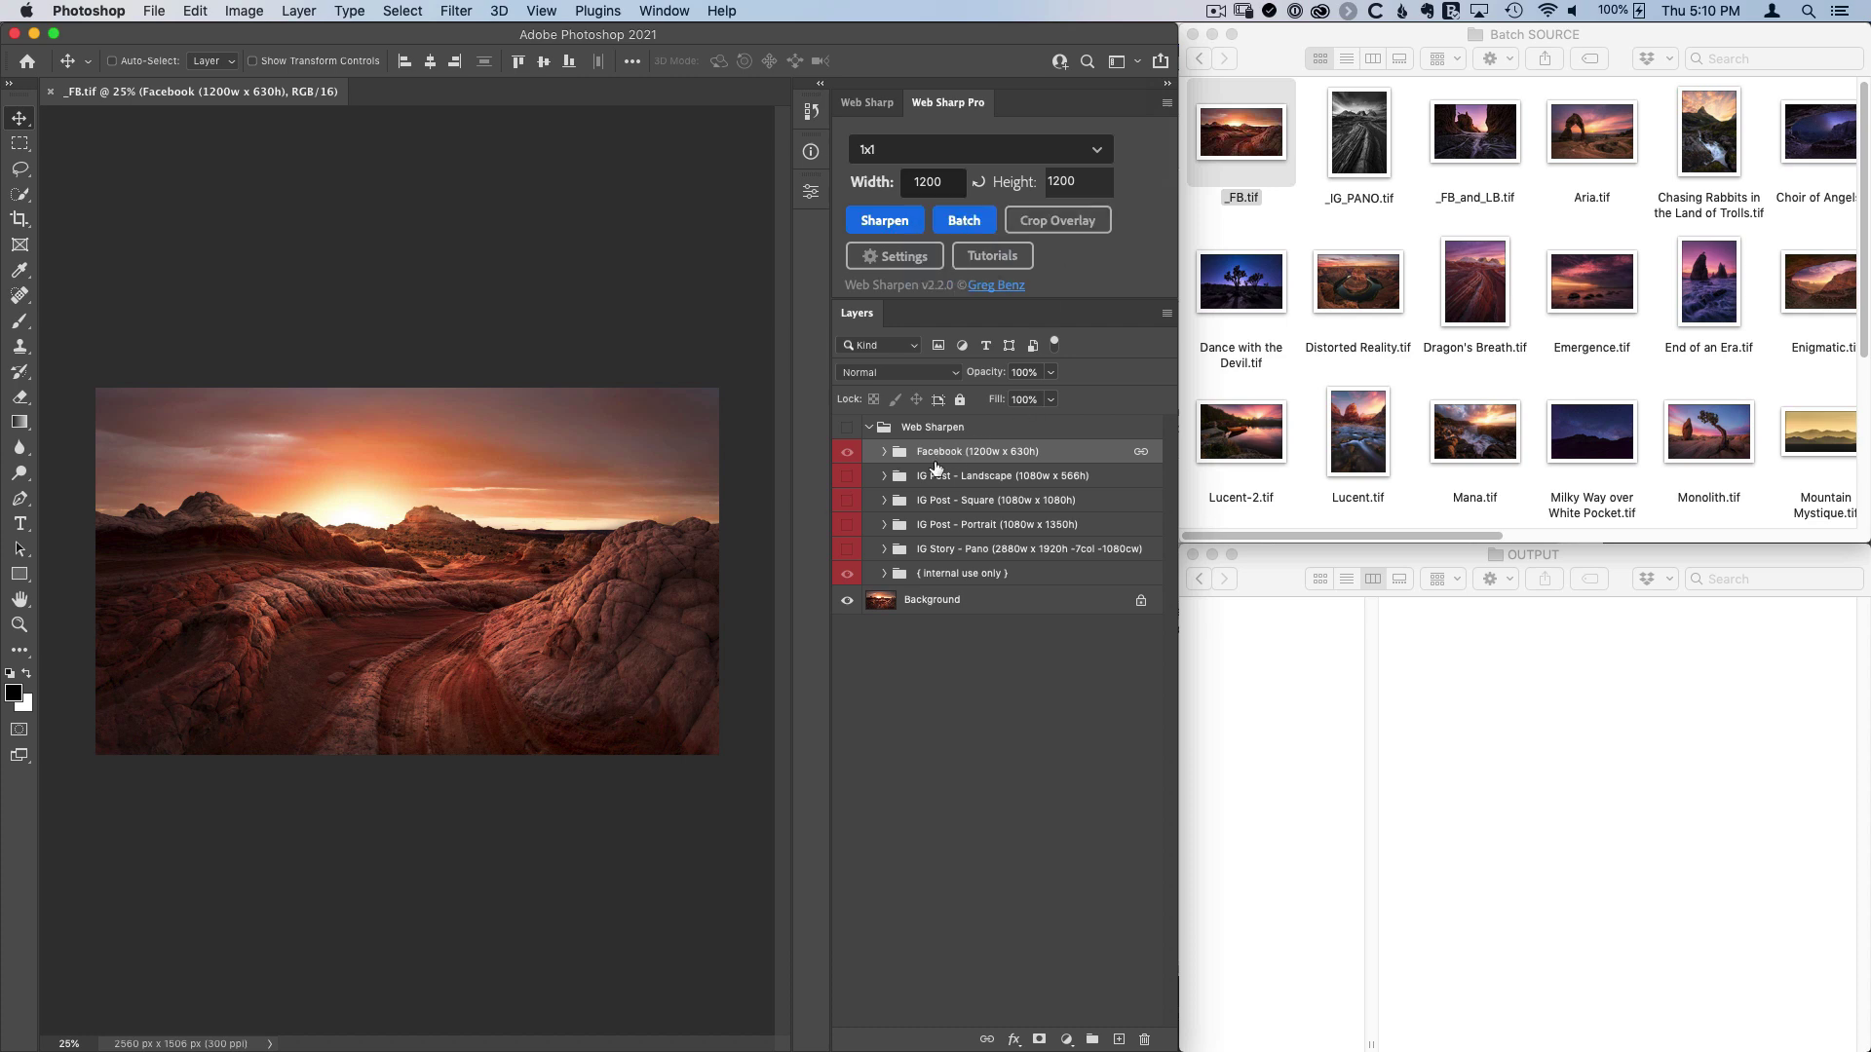
left_click(846, 431)
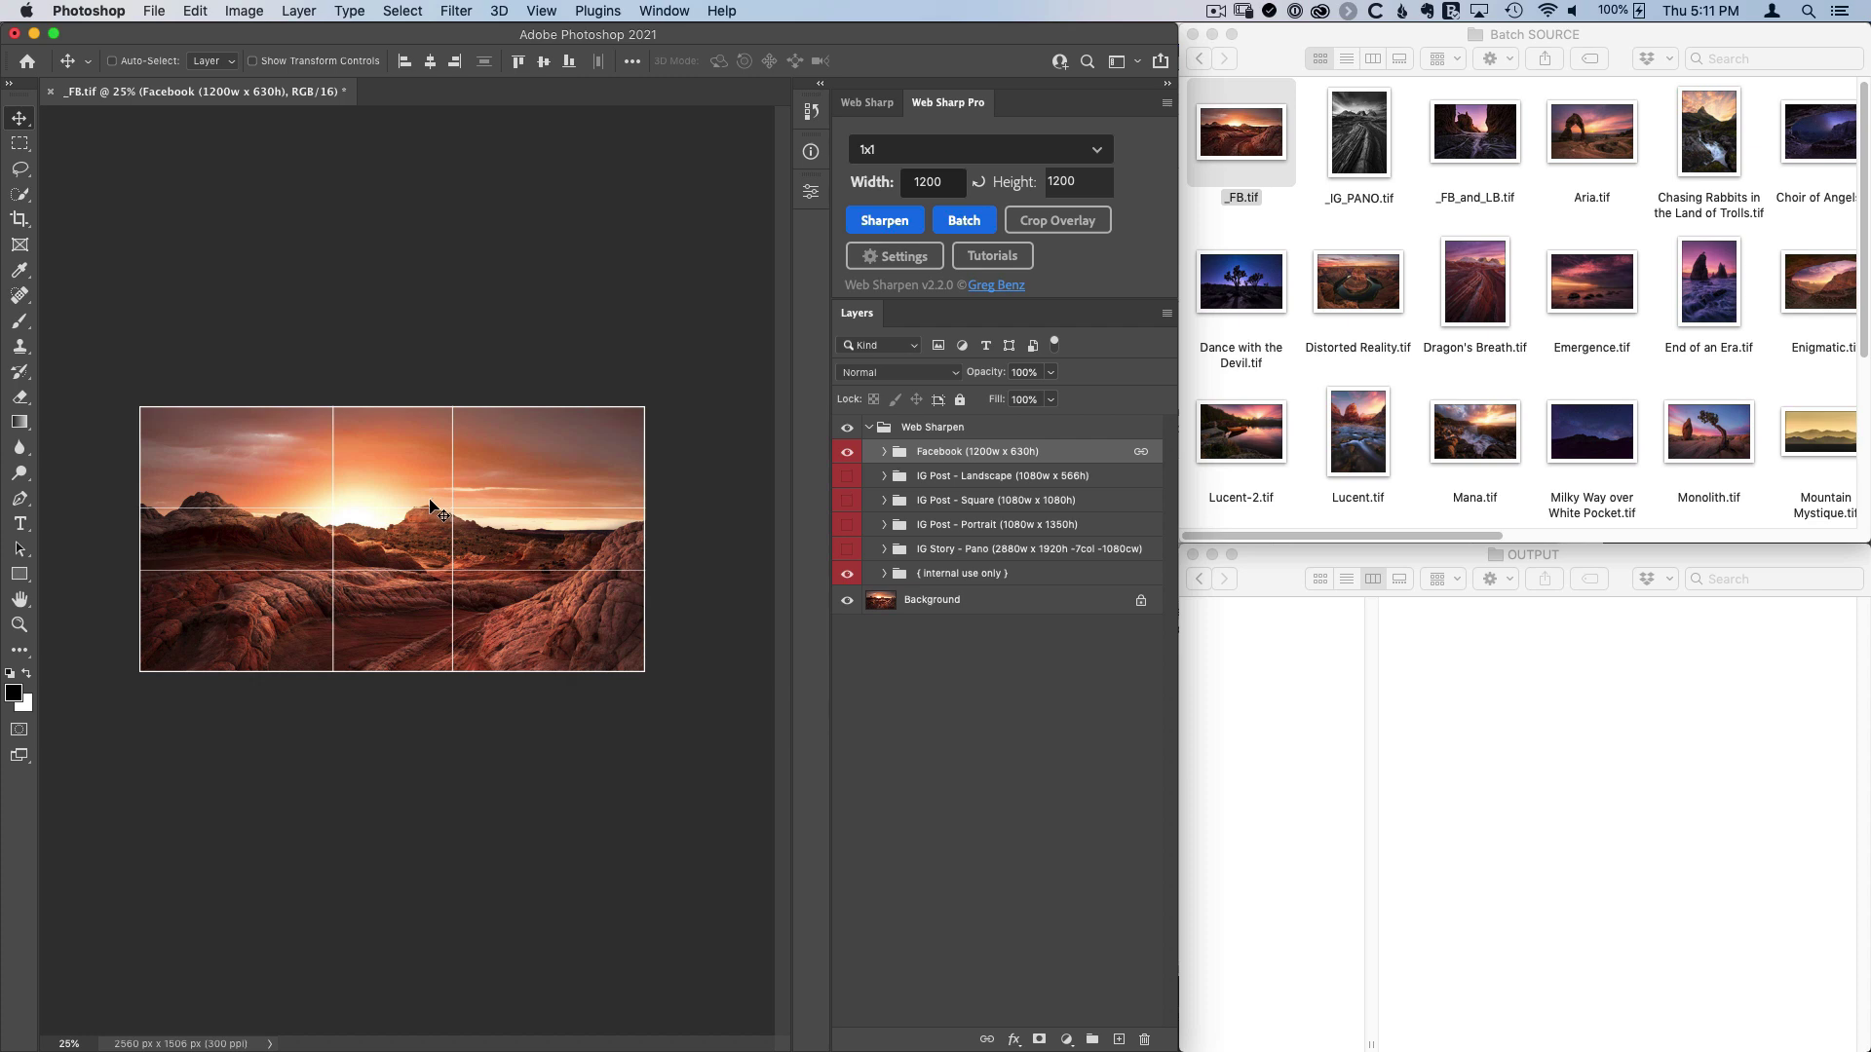
left_click(50, 90)
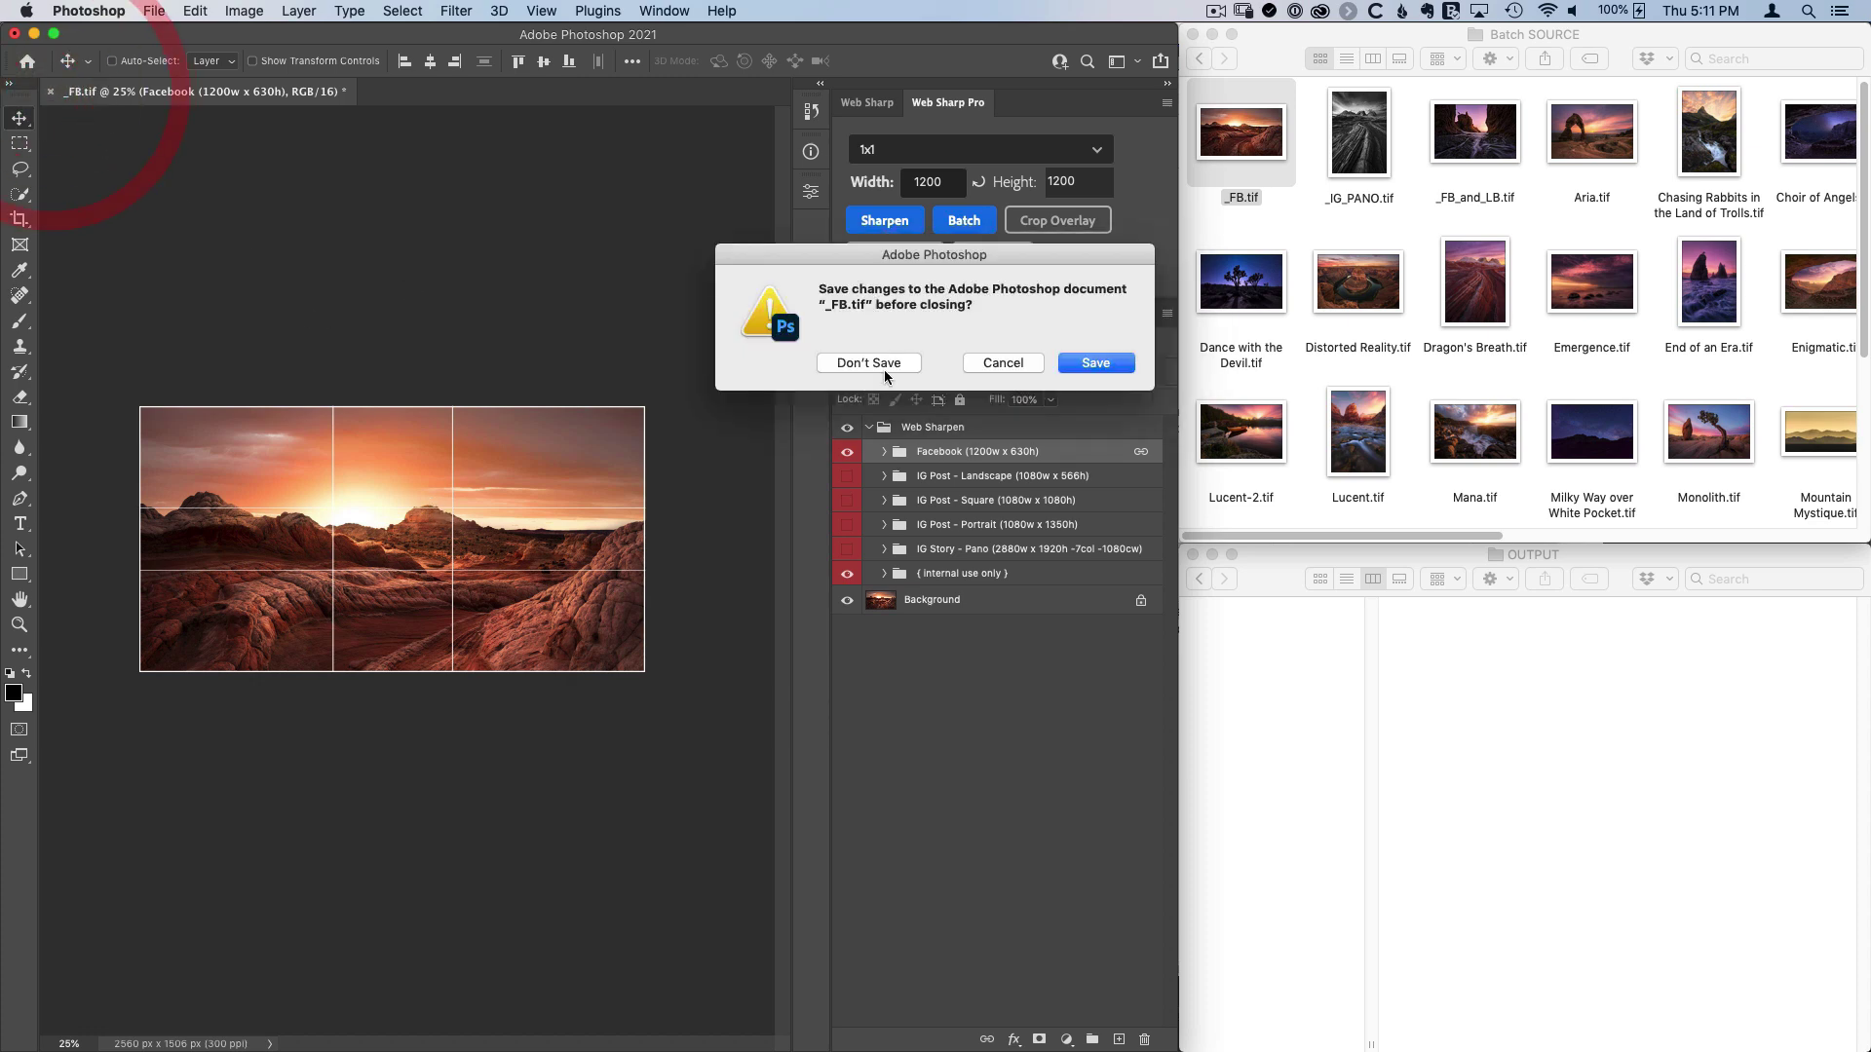
left_click(870, 364)
- Open _IG_PANO.tif, turn on Web Sharpen to see the IG pano crop, then close it unsaved
double_click(1352, 129)
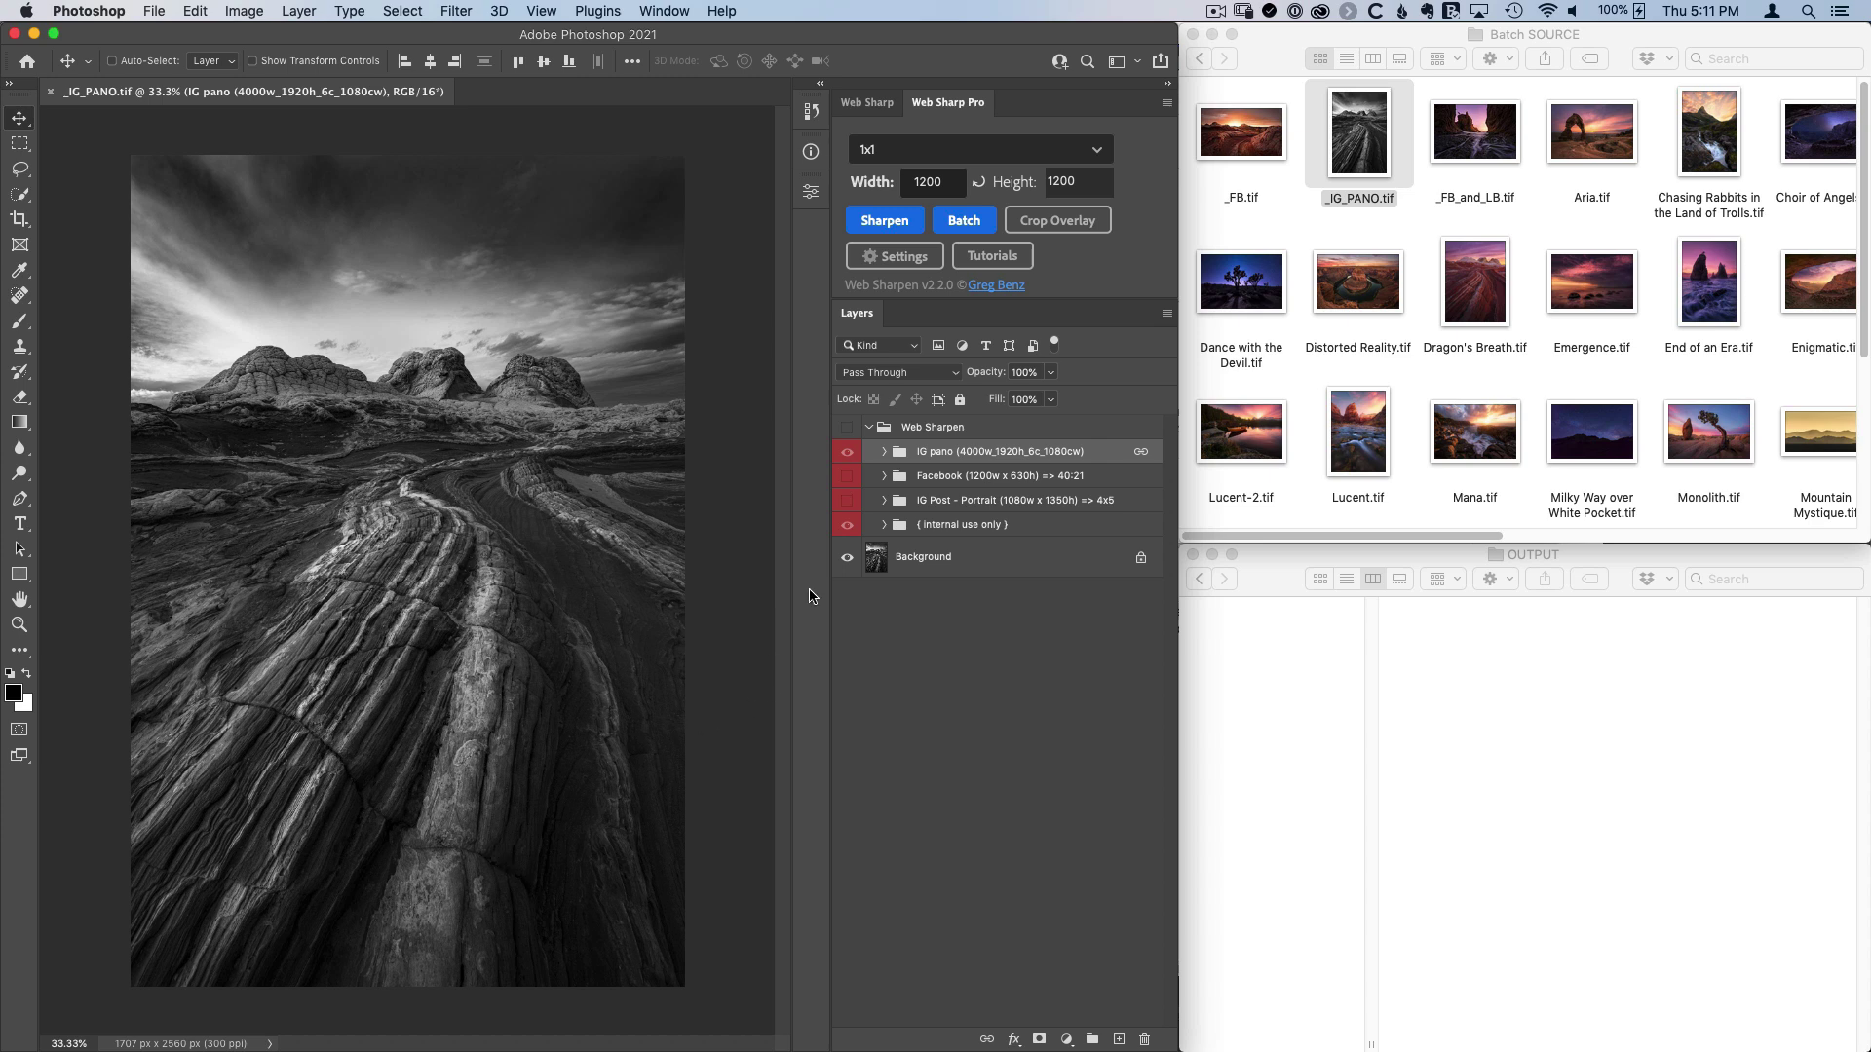
left_click(848, 430)
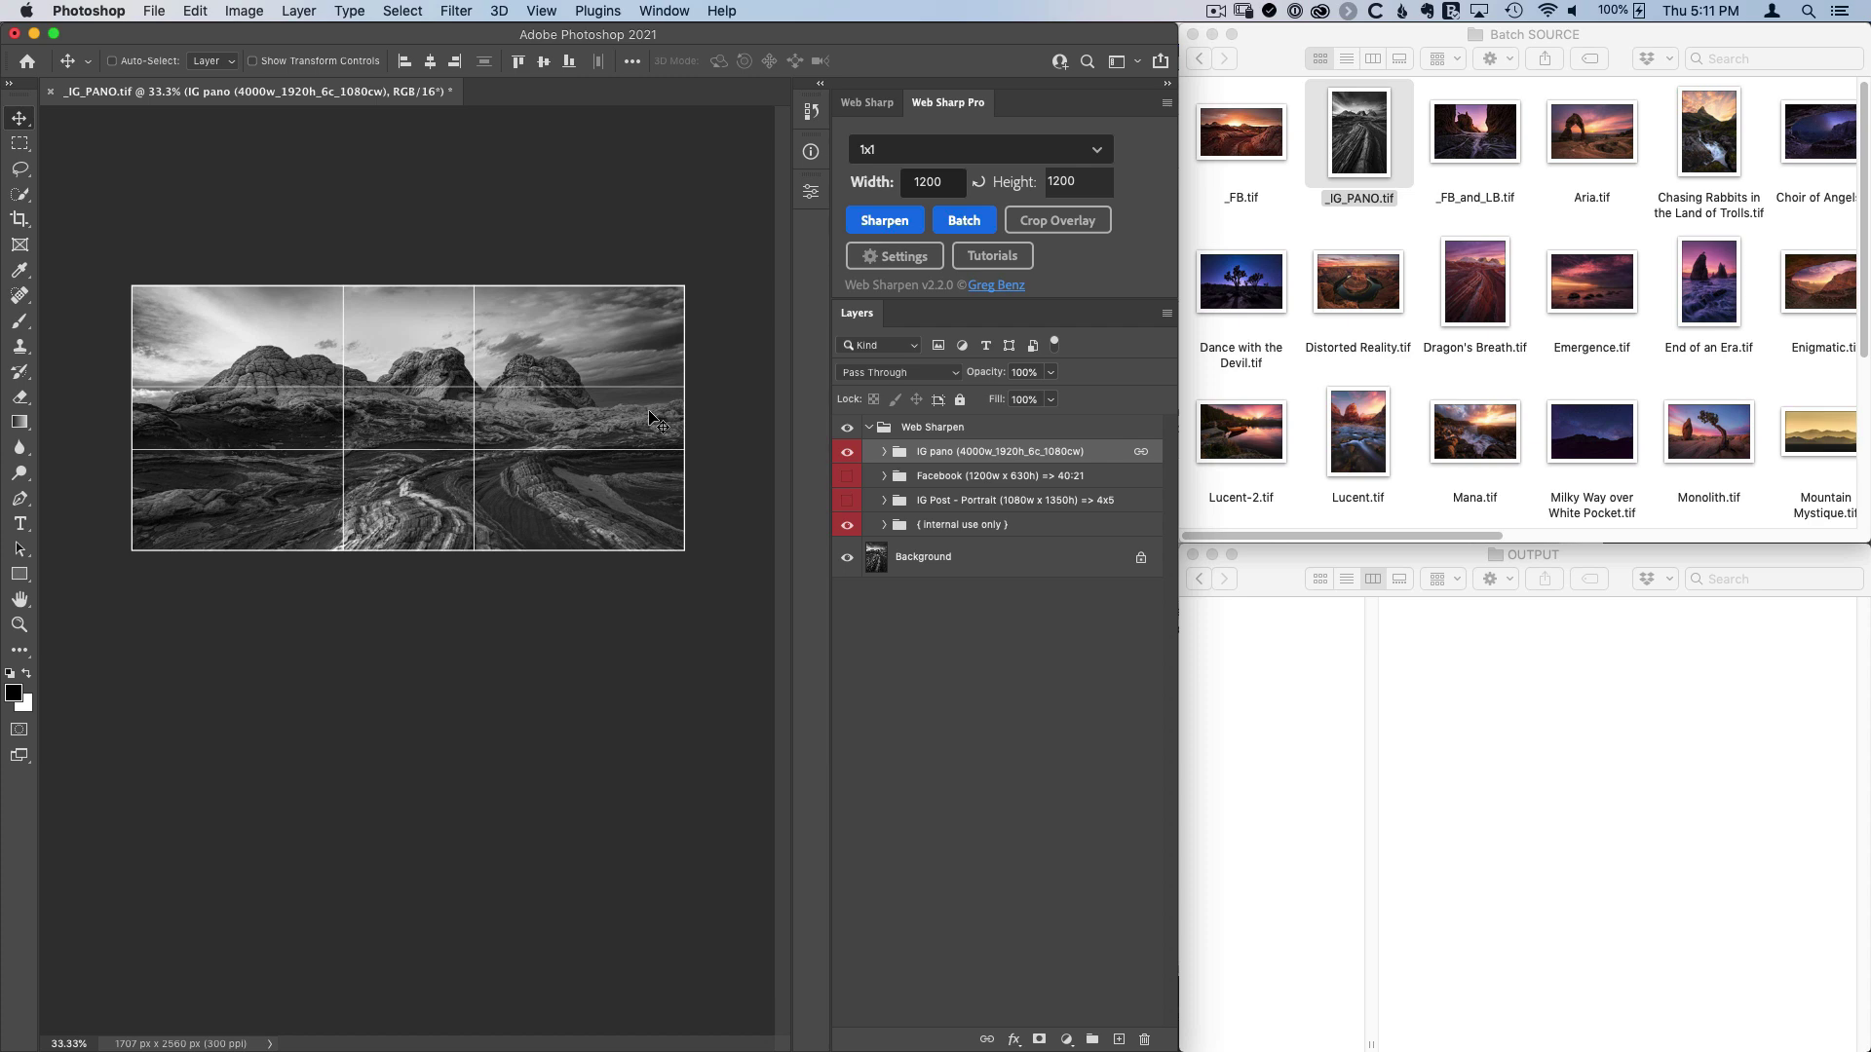
left_click(51, 92)
left_click(892, 366)
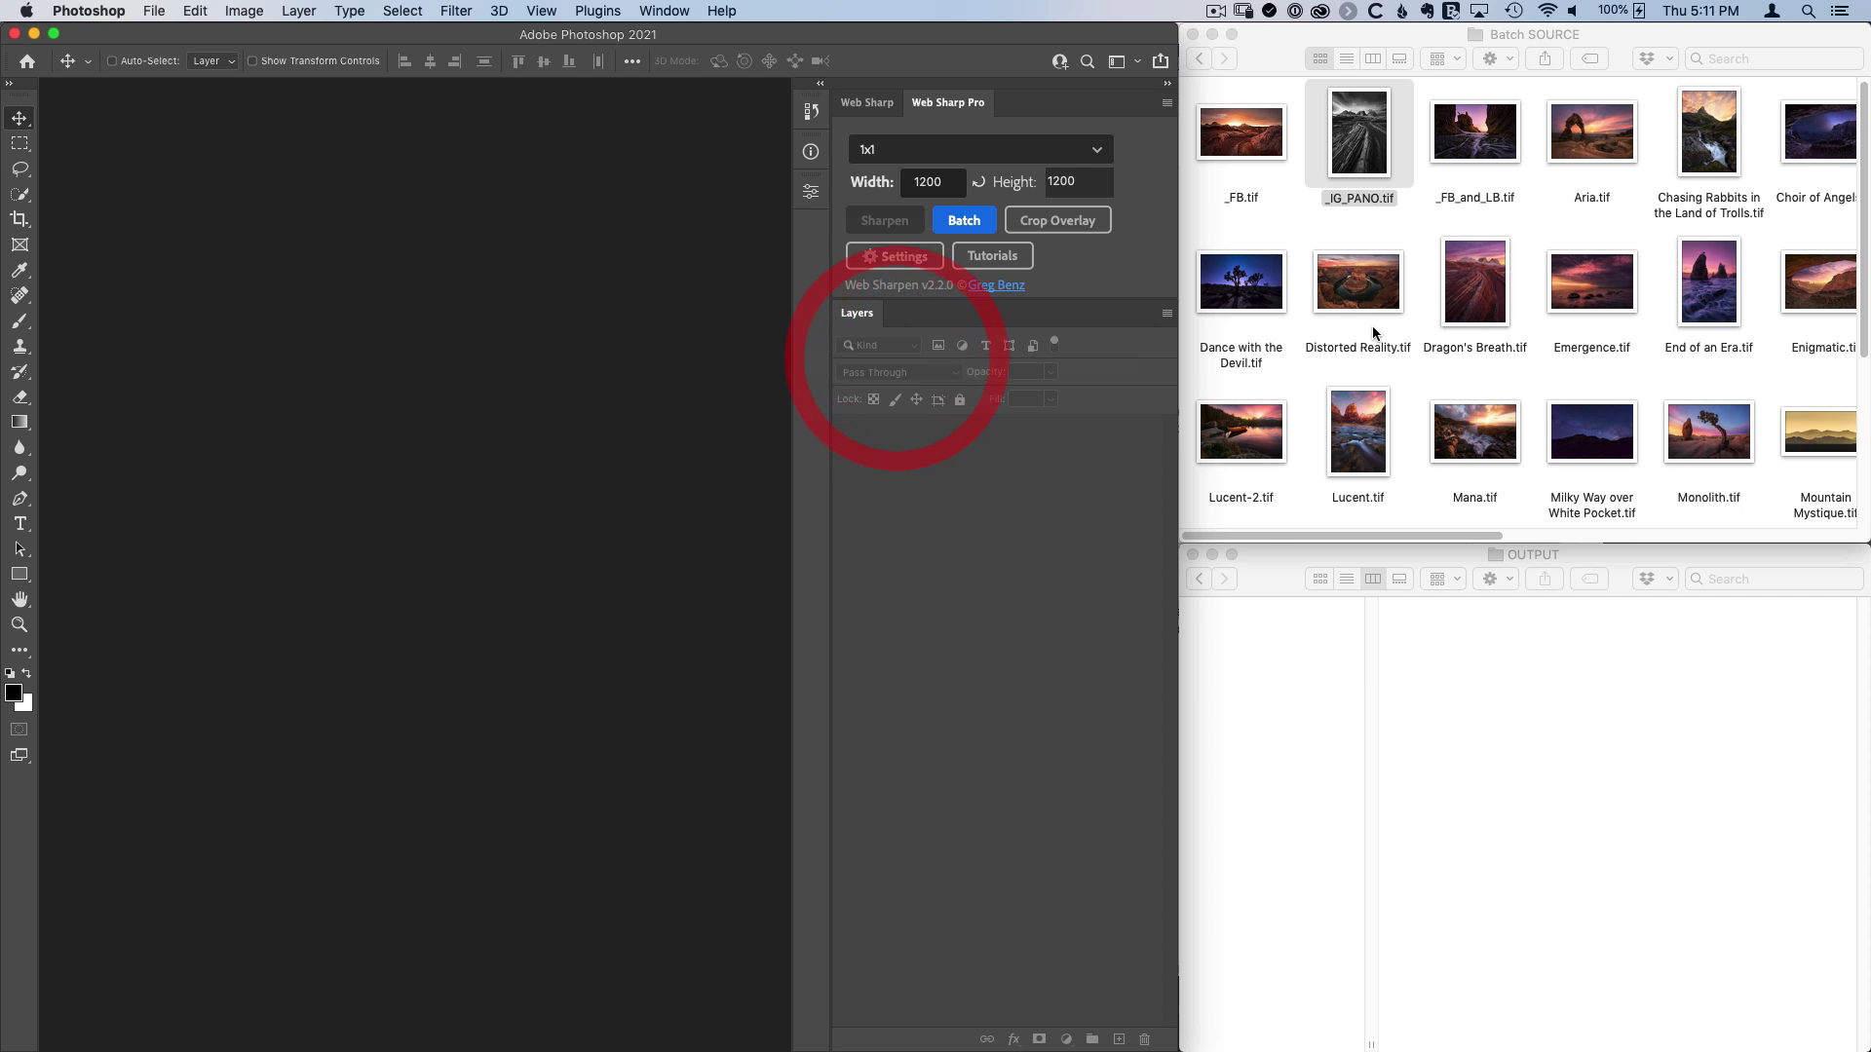
- Open _FB_and_LB.tif, turn on Web Sharpen, and toggle group visibility so letterbox replaces Facebook
double_click(1462, 136)
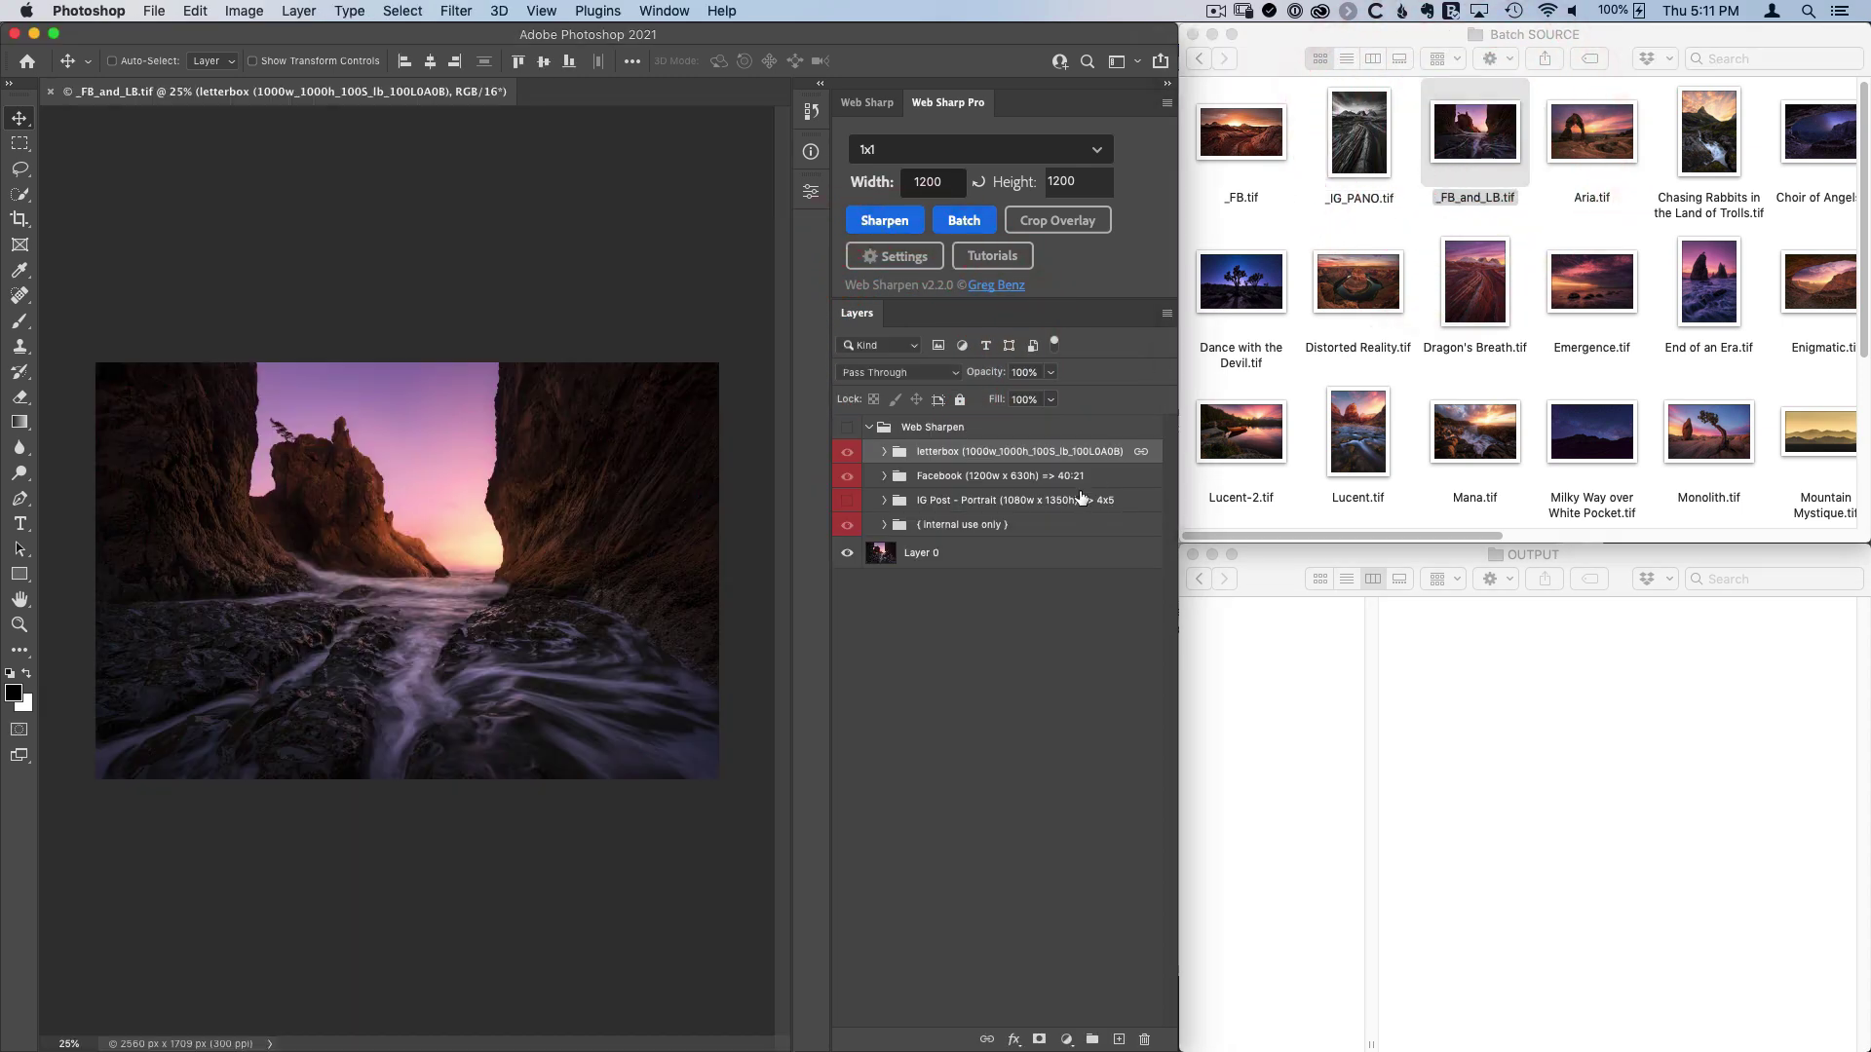
left_click(847, 430)
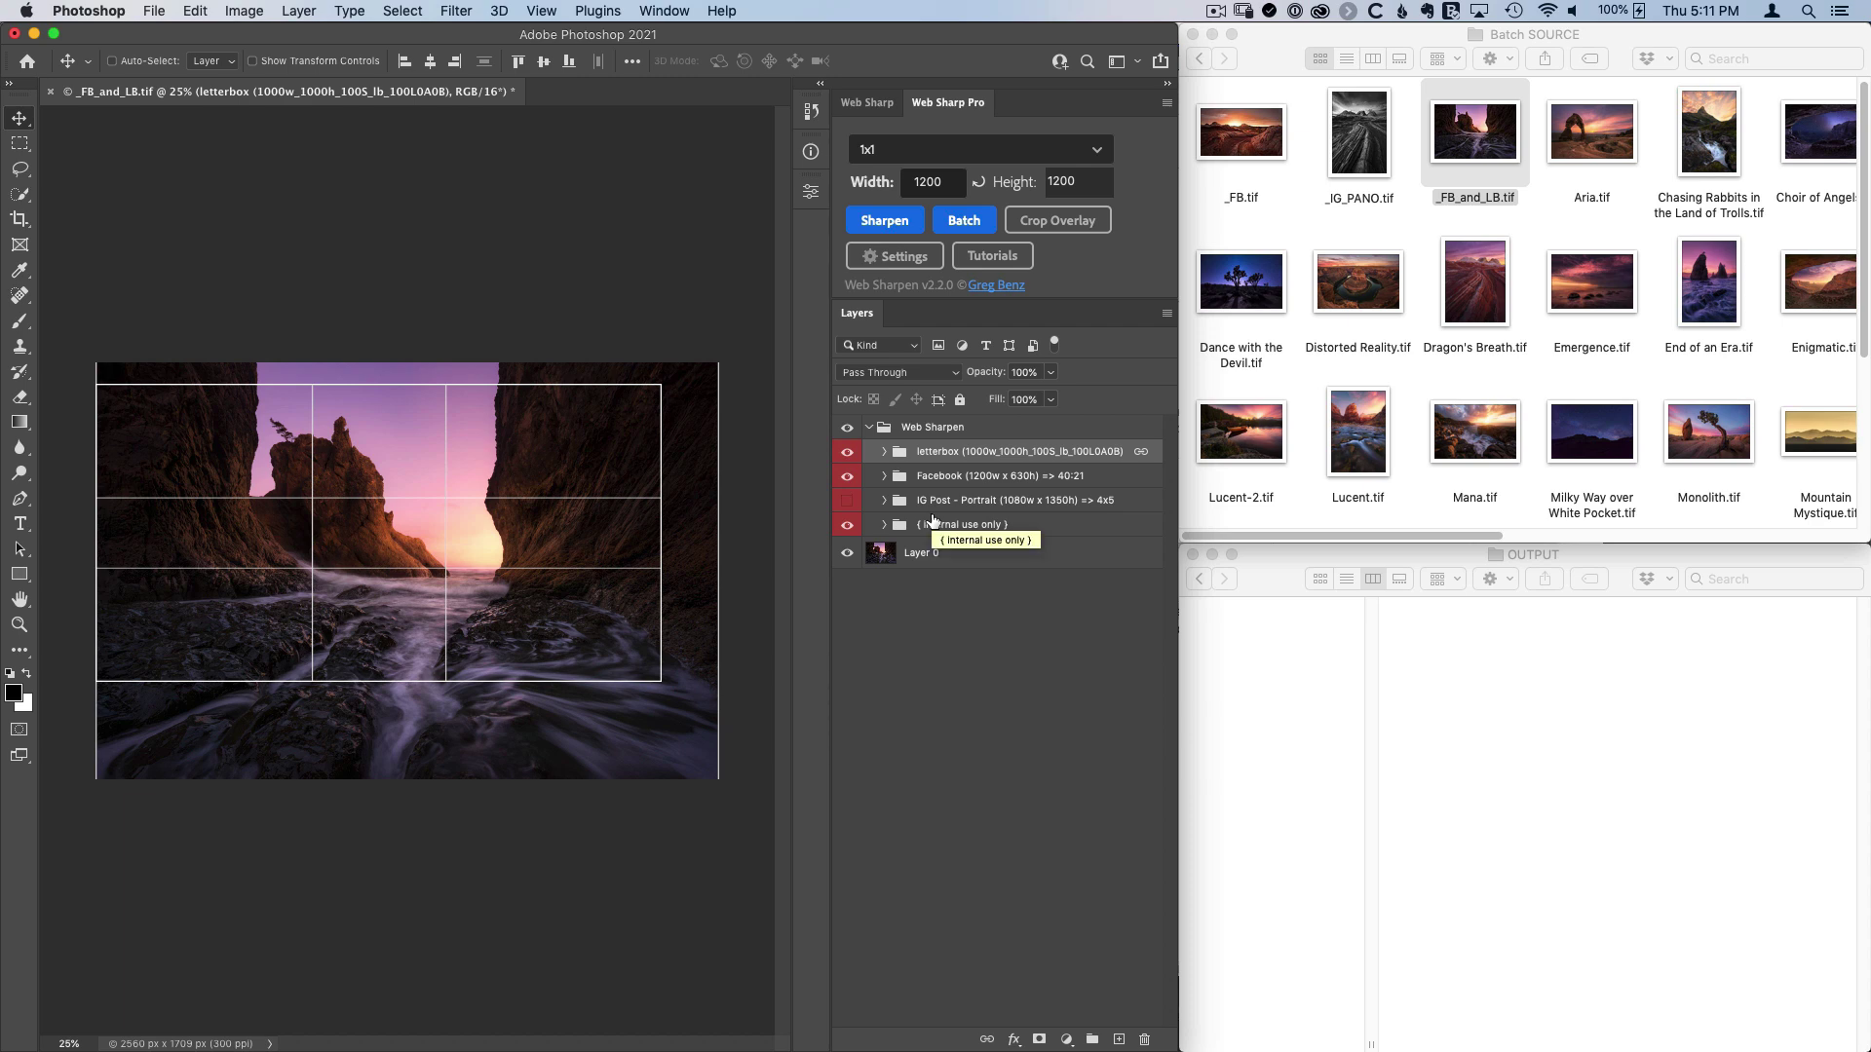
left_click(847, 451)
left_click(847, 524)
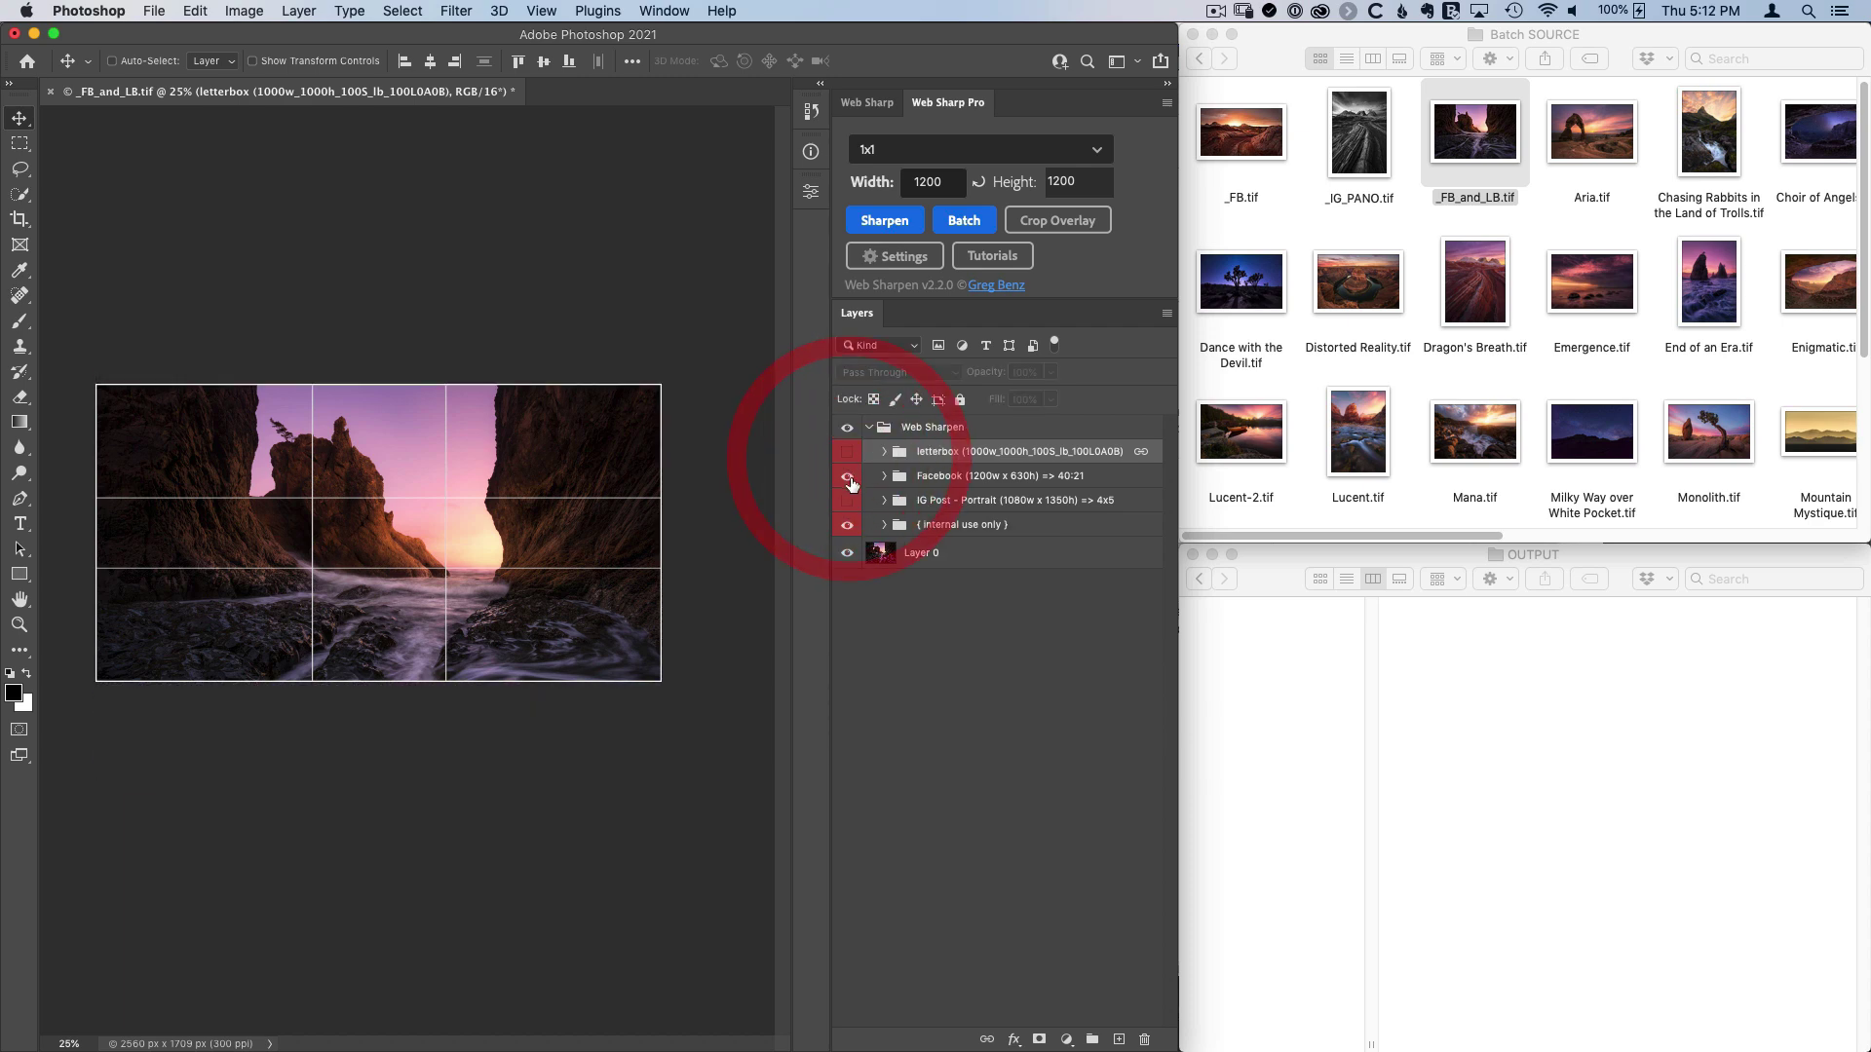
left_click(852, 485)
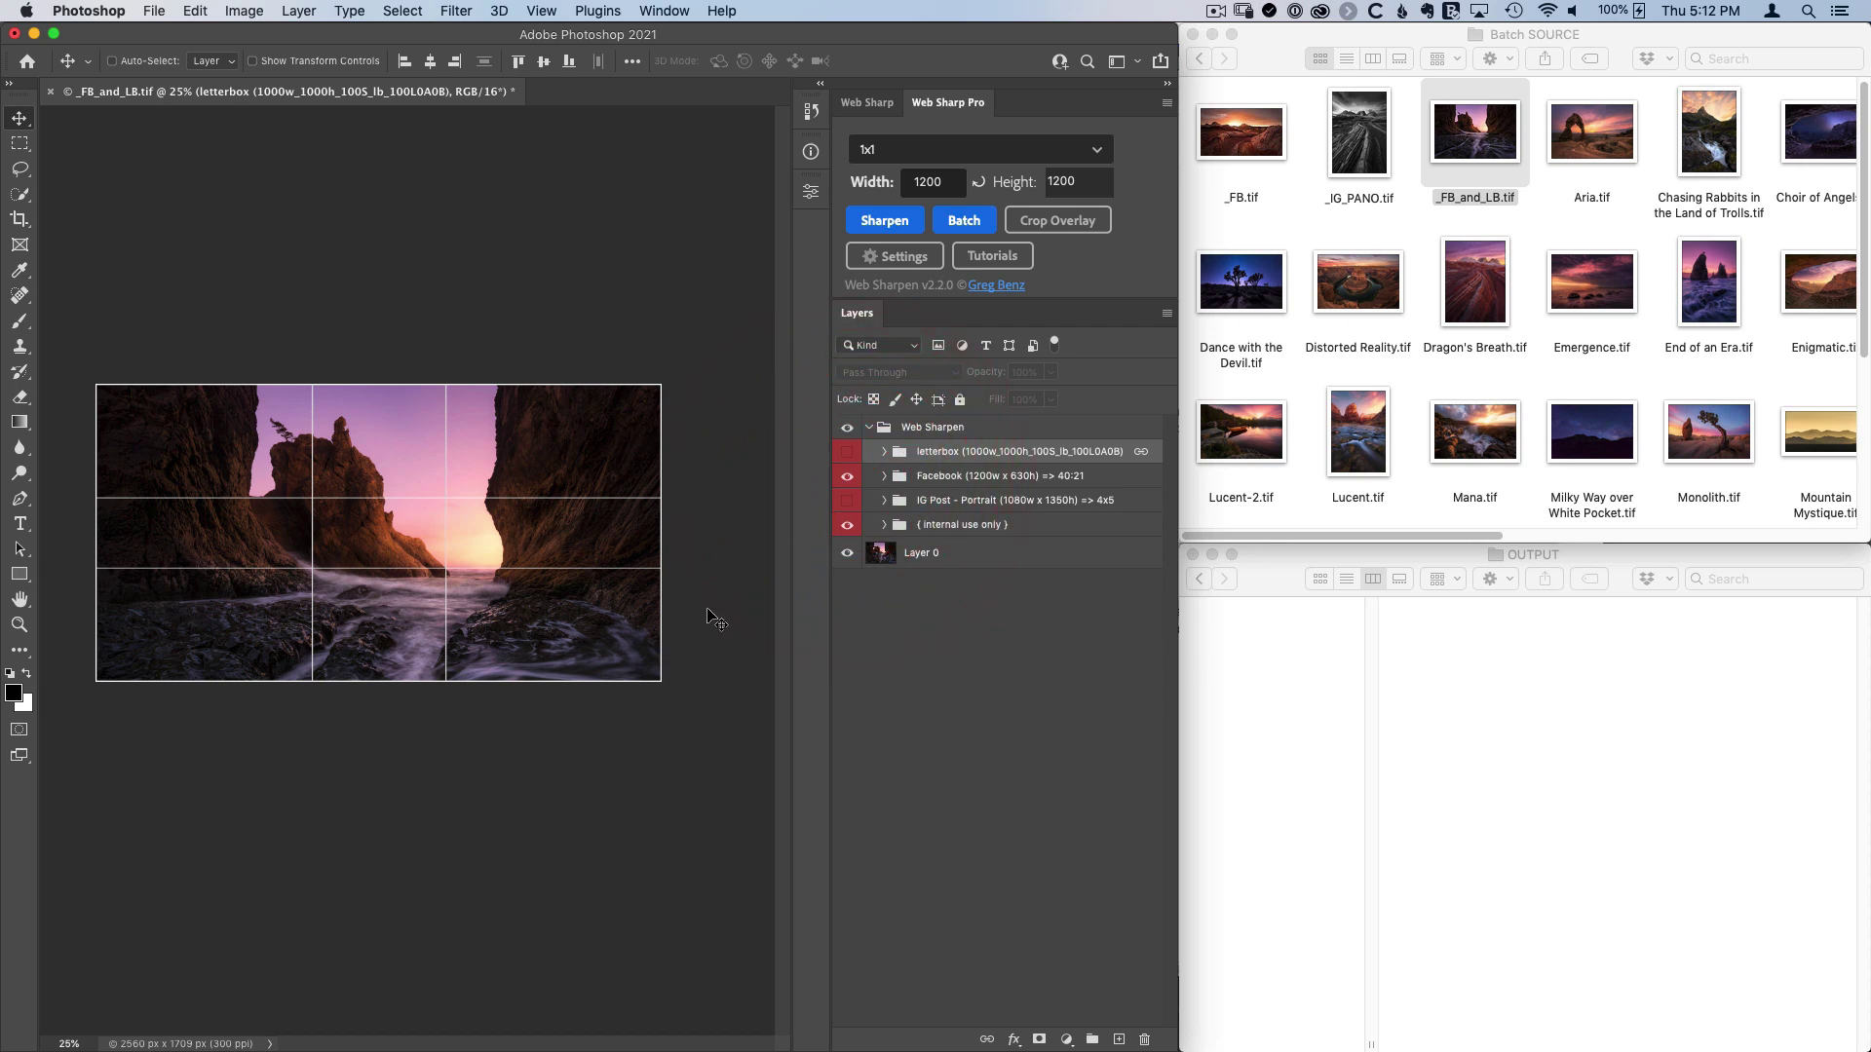
left_click(848, 477)
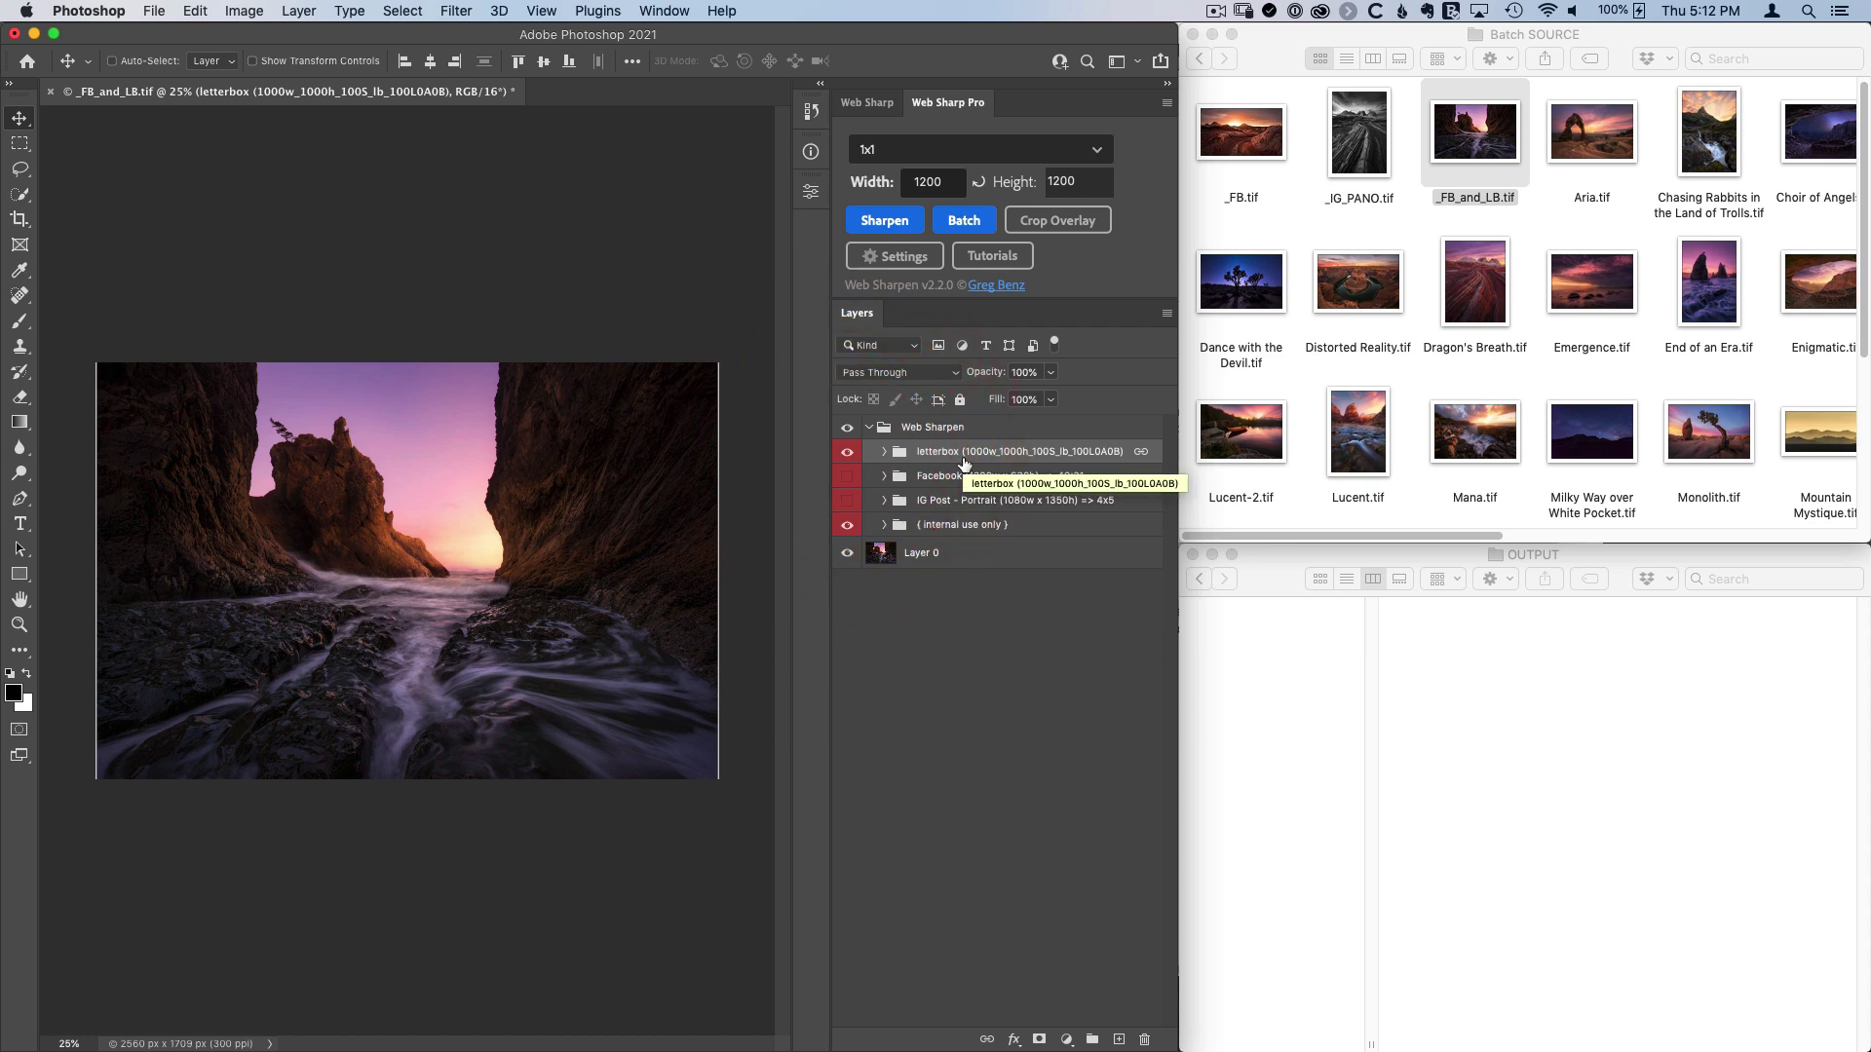
- Start Free Transform (Cmd+T) on the letterbox crop frame
key("super+t")
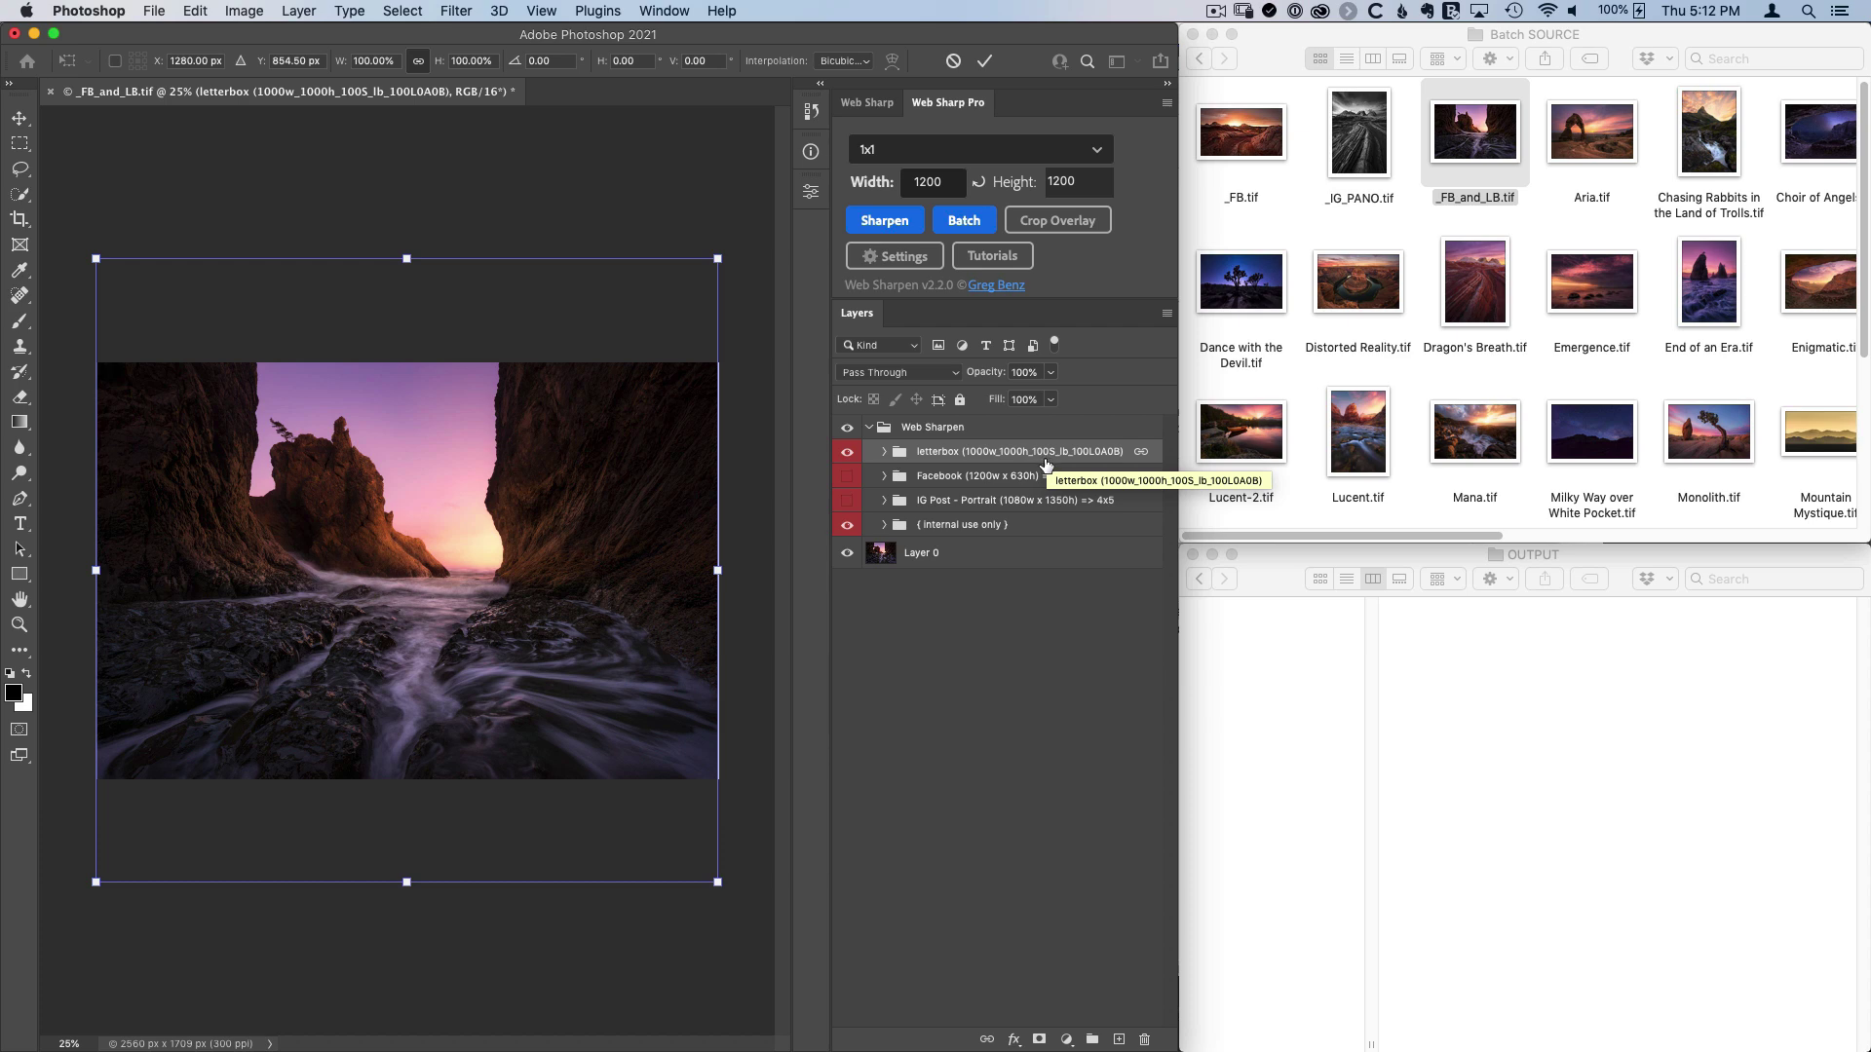
- Raise the Web Sharp Pro sharpening amount to 151% and close the settings
left_click(892, 255)
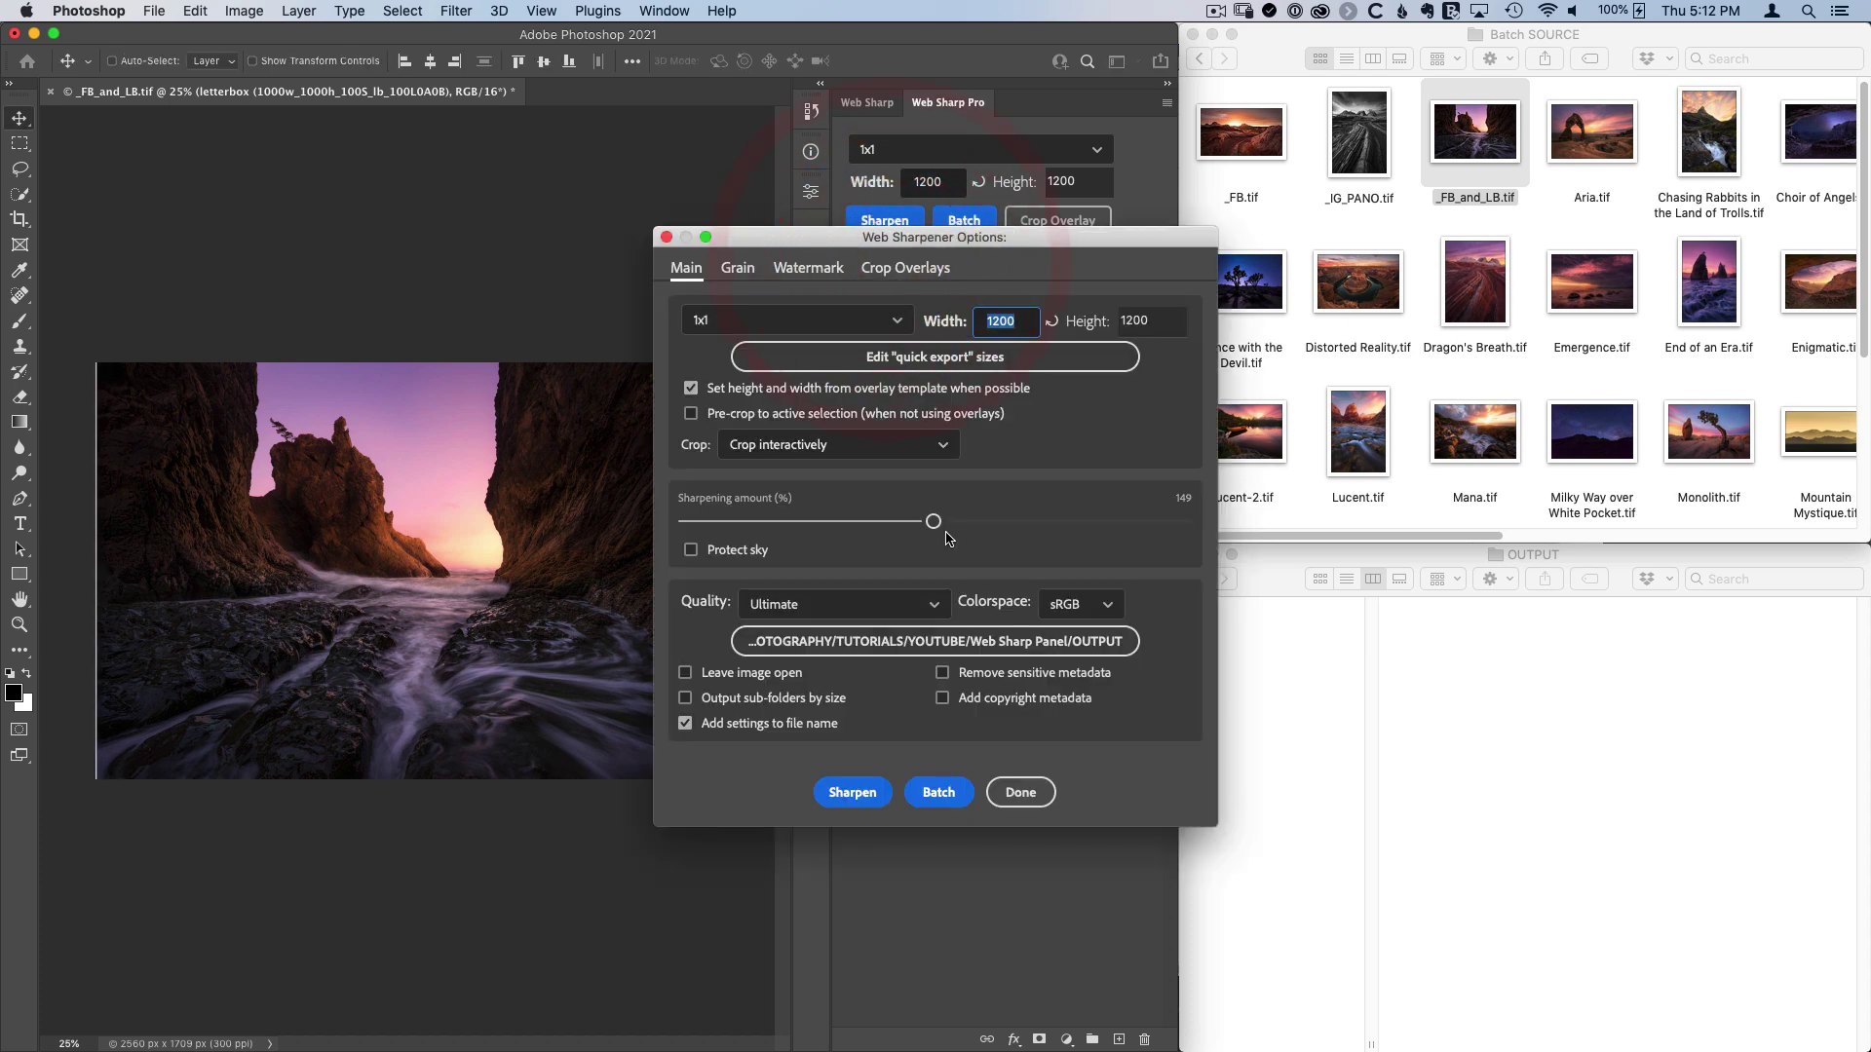
left_click_drag(934, 523, 943, 528)
left_click(1020, 792)
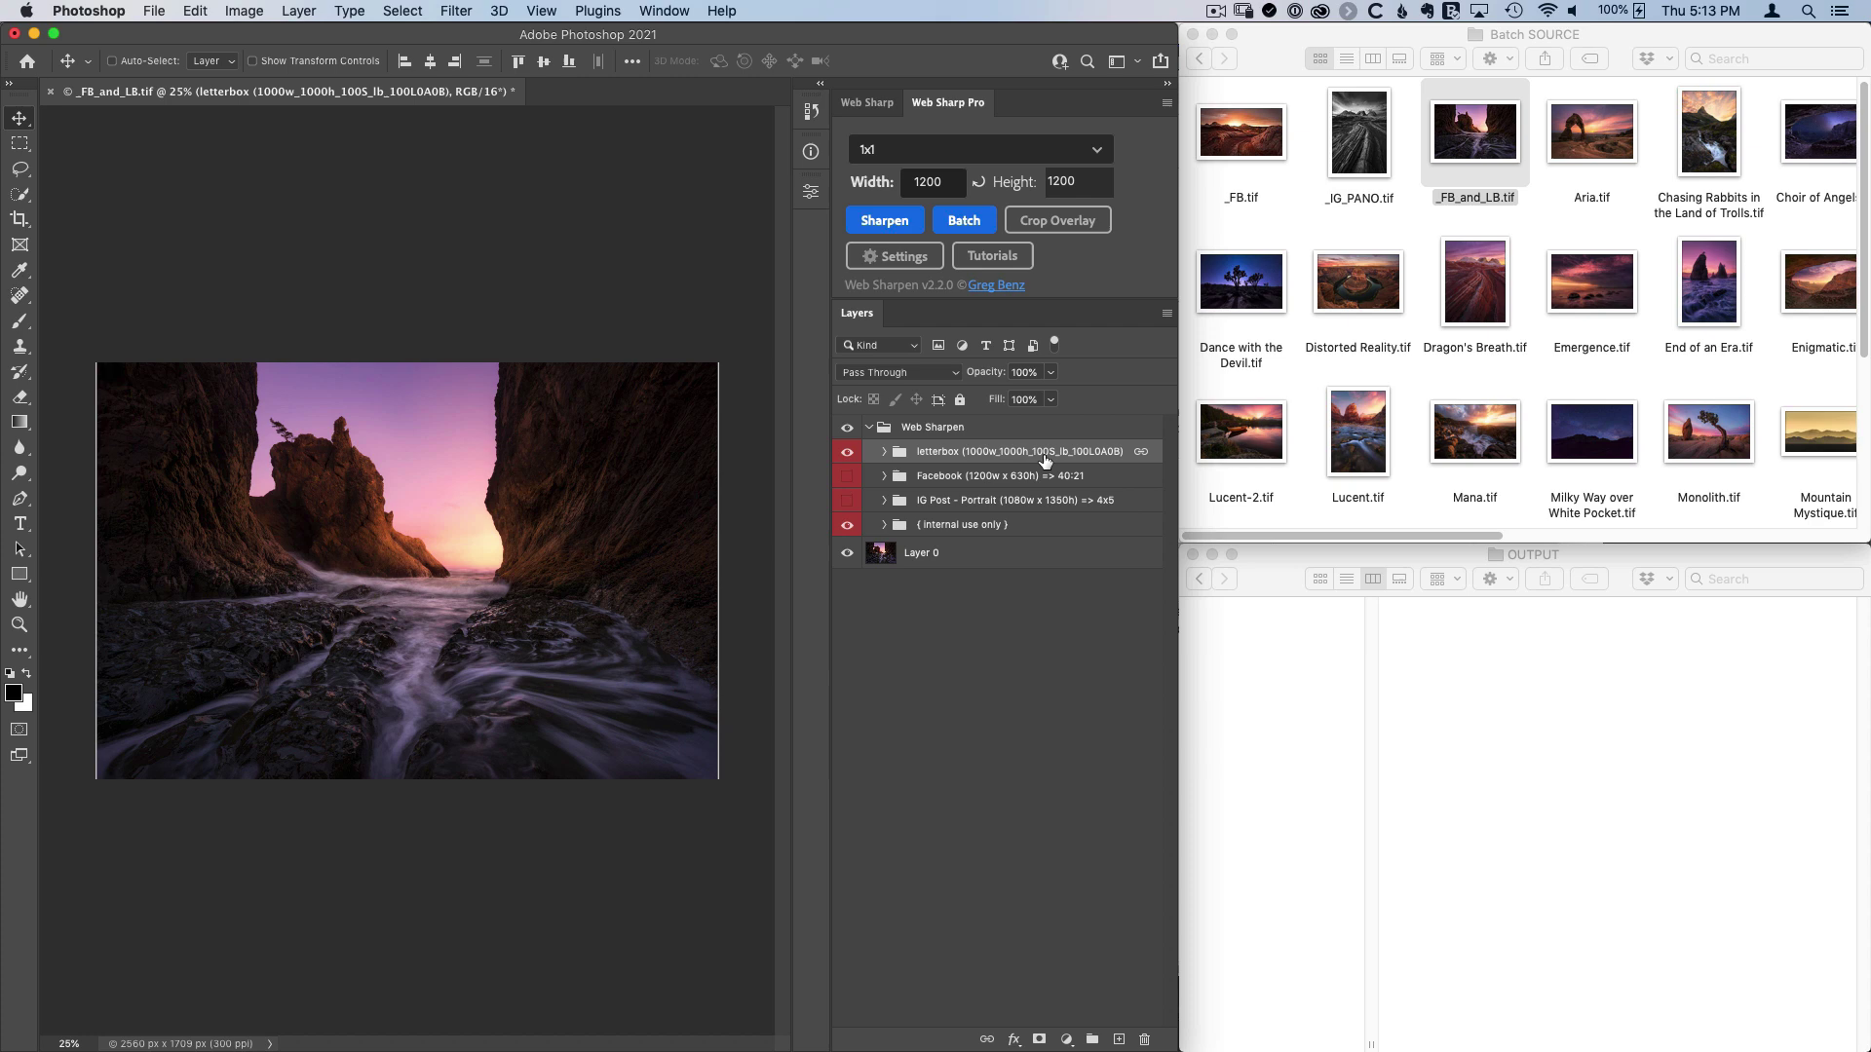
- Show the Facebook crop overlay, then close _FB_and_LB.tif without saving
left_click(856, 475)
left_click(49, 90)
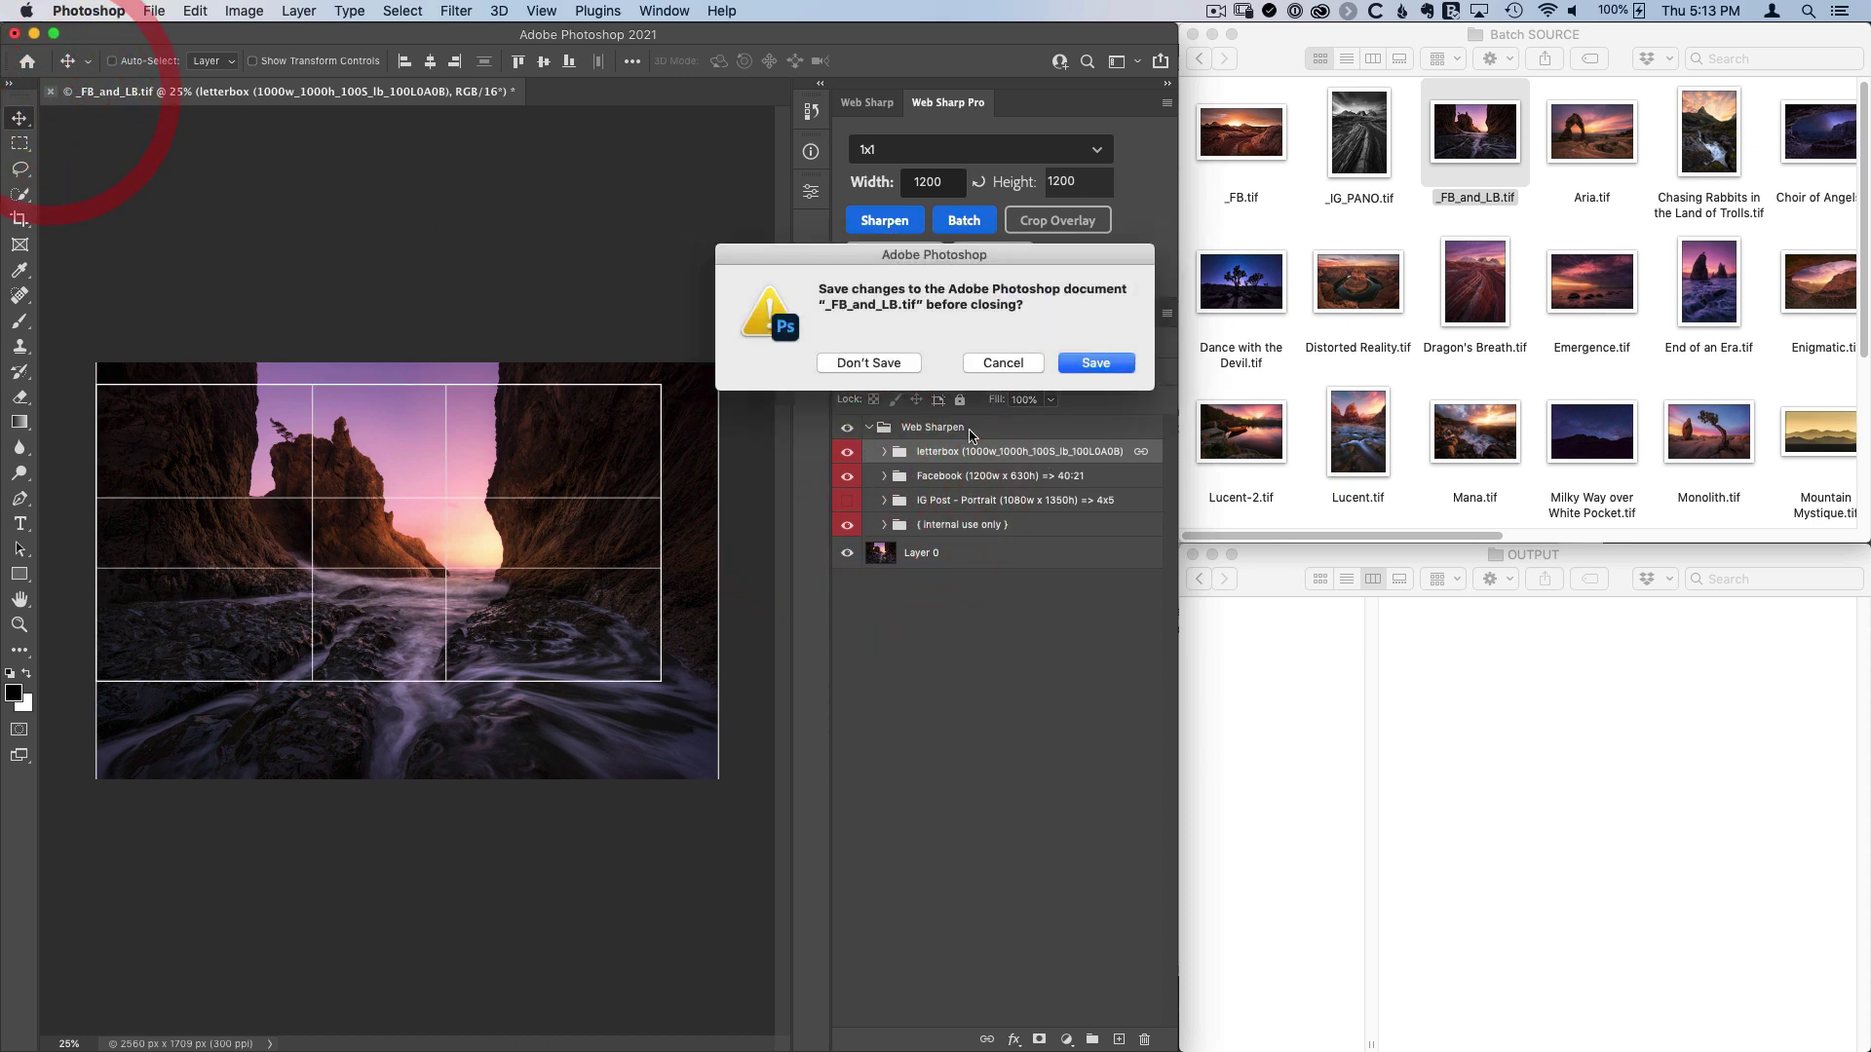
left_click(876, 365)
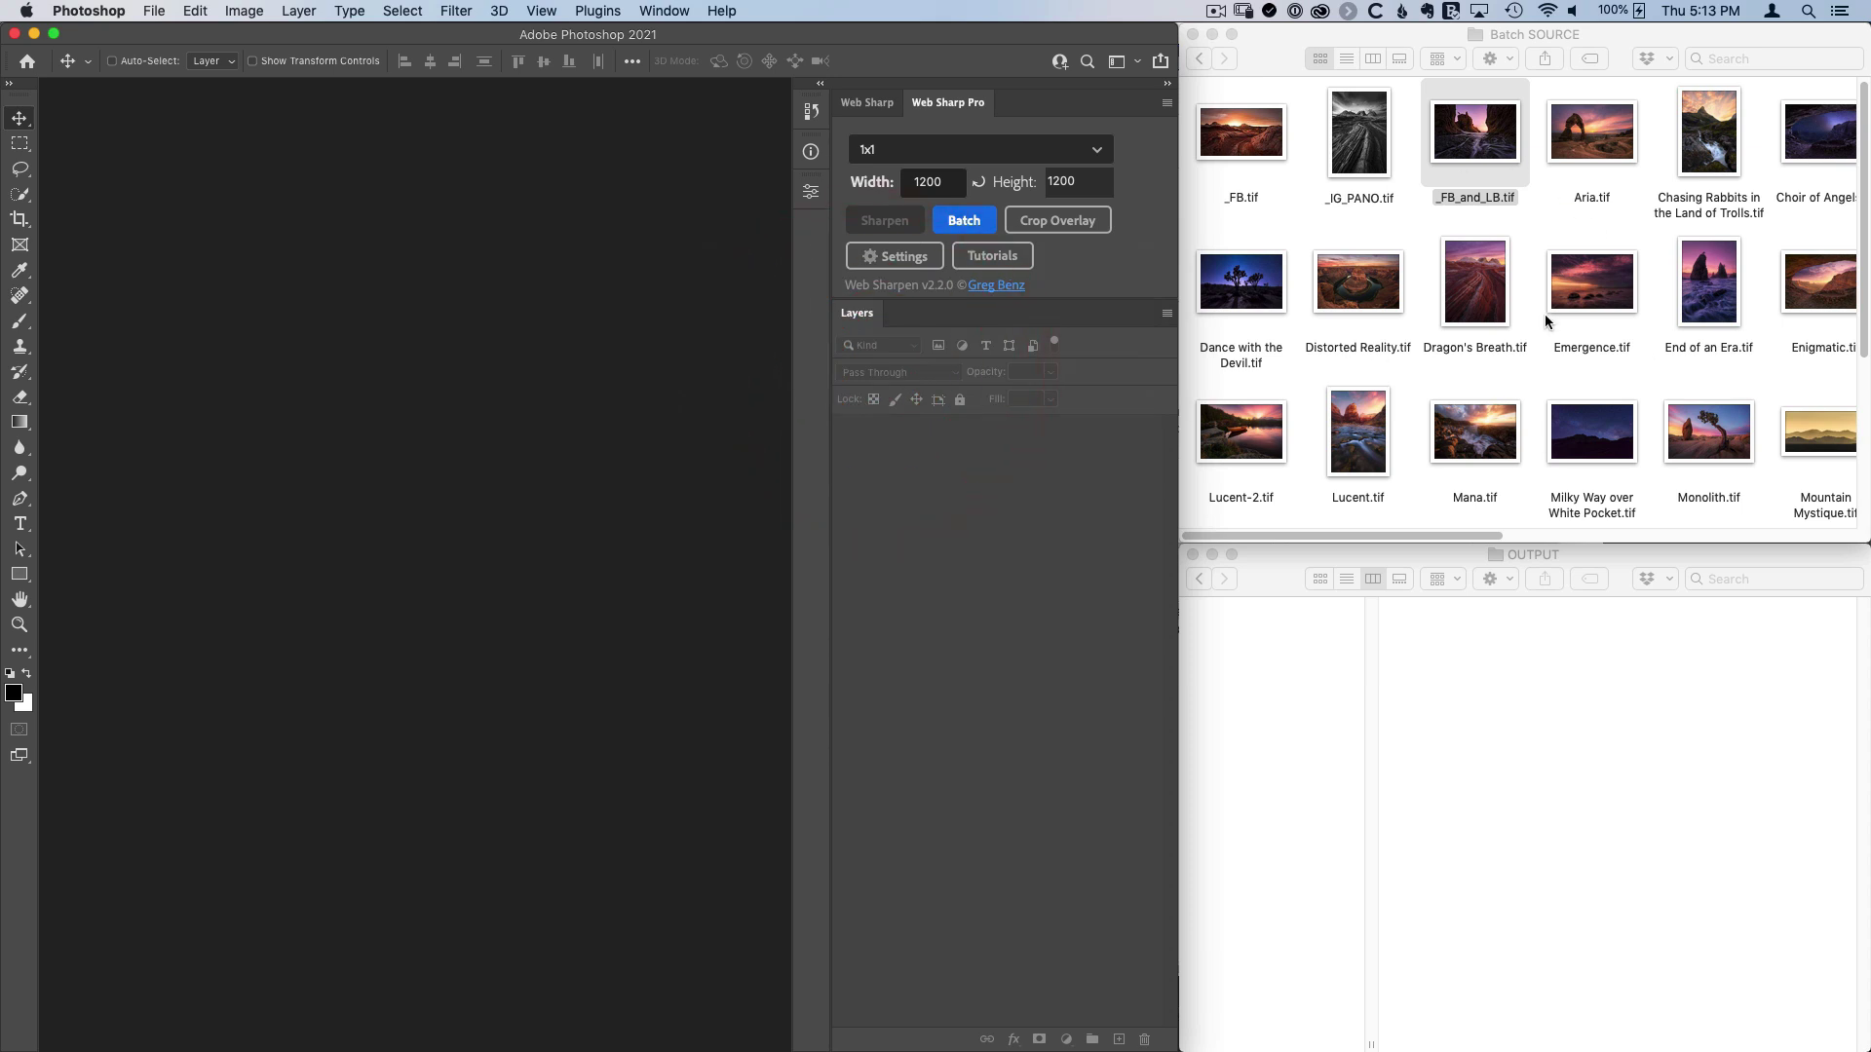
- In Web Sharp Pro settings, set Crop to 'Automatically crop as needed' and enable 'Output sub-folders by size'
left_click(917, 261)
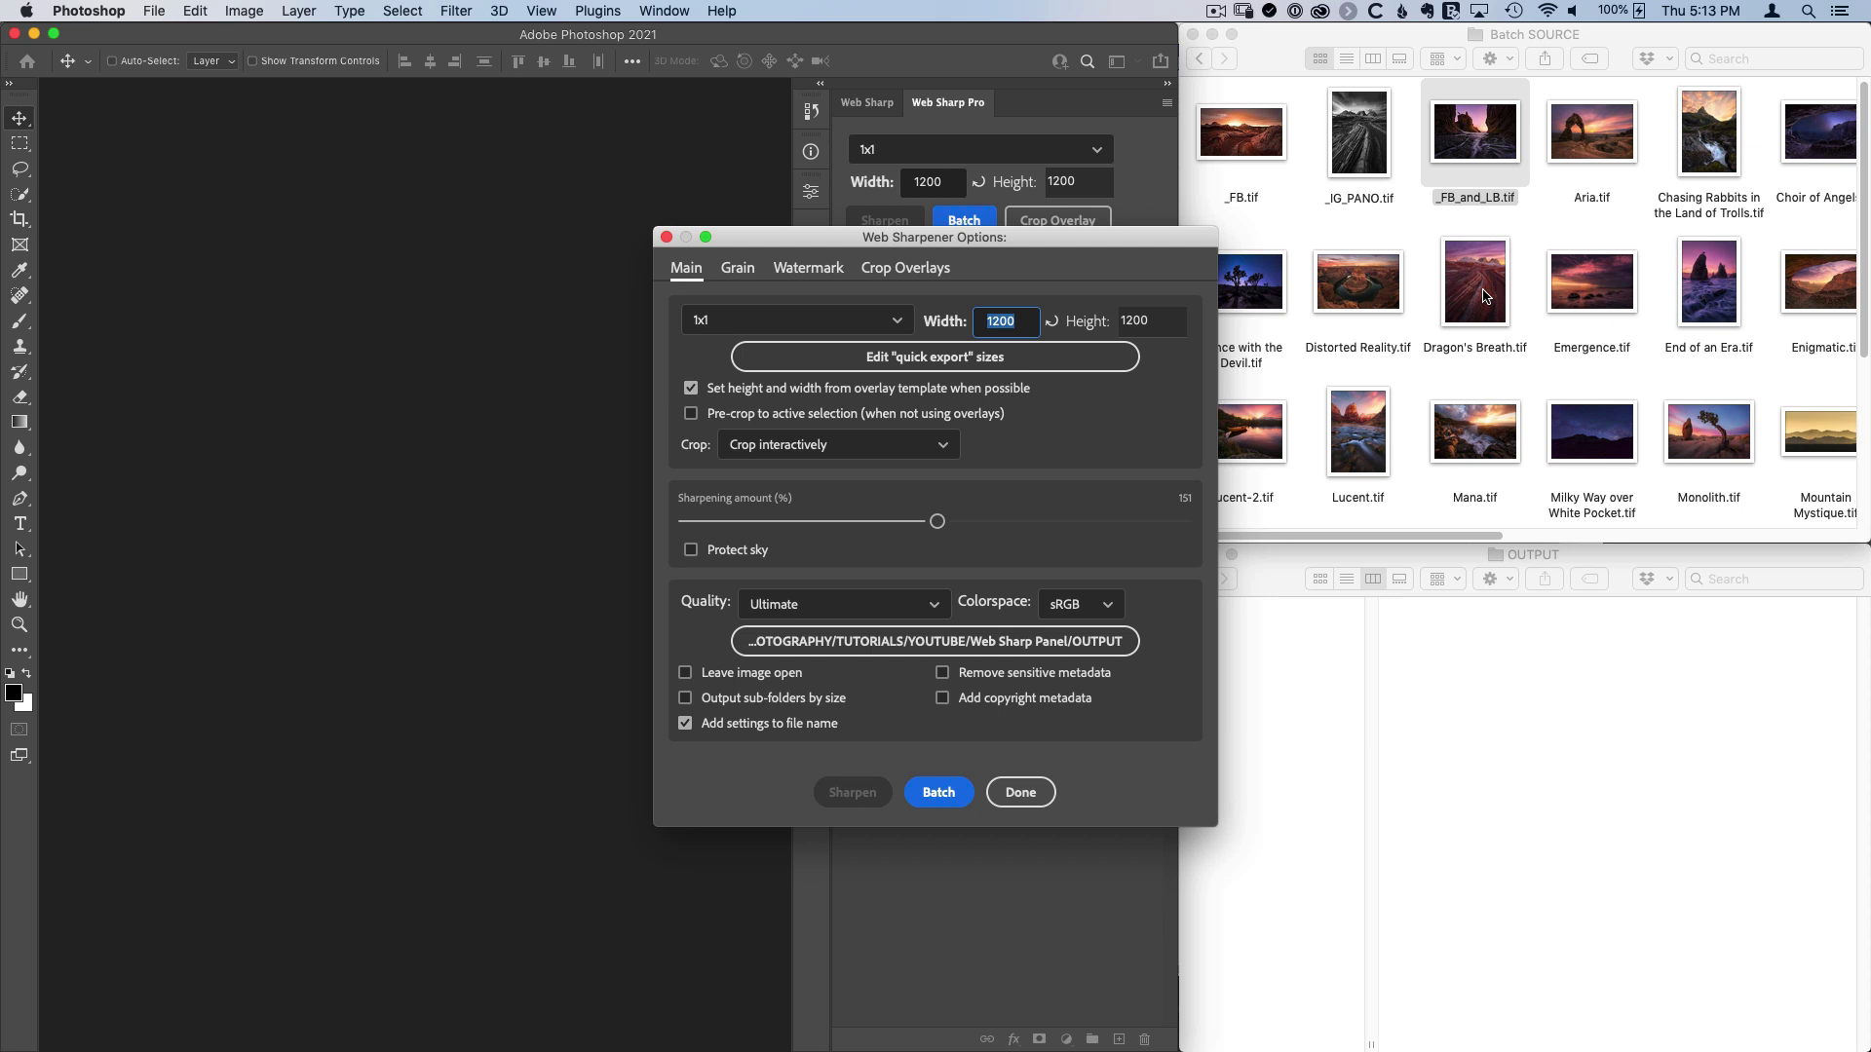
left_click(931, 444)
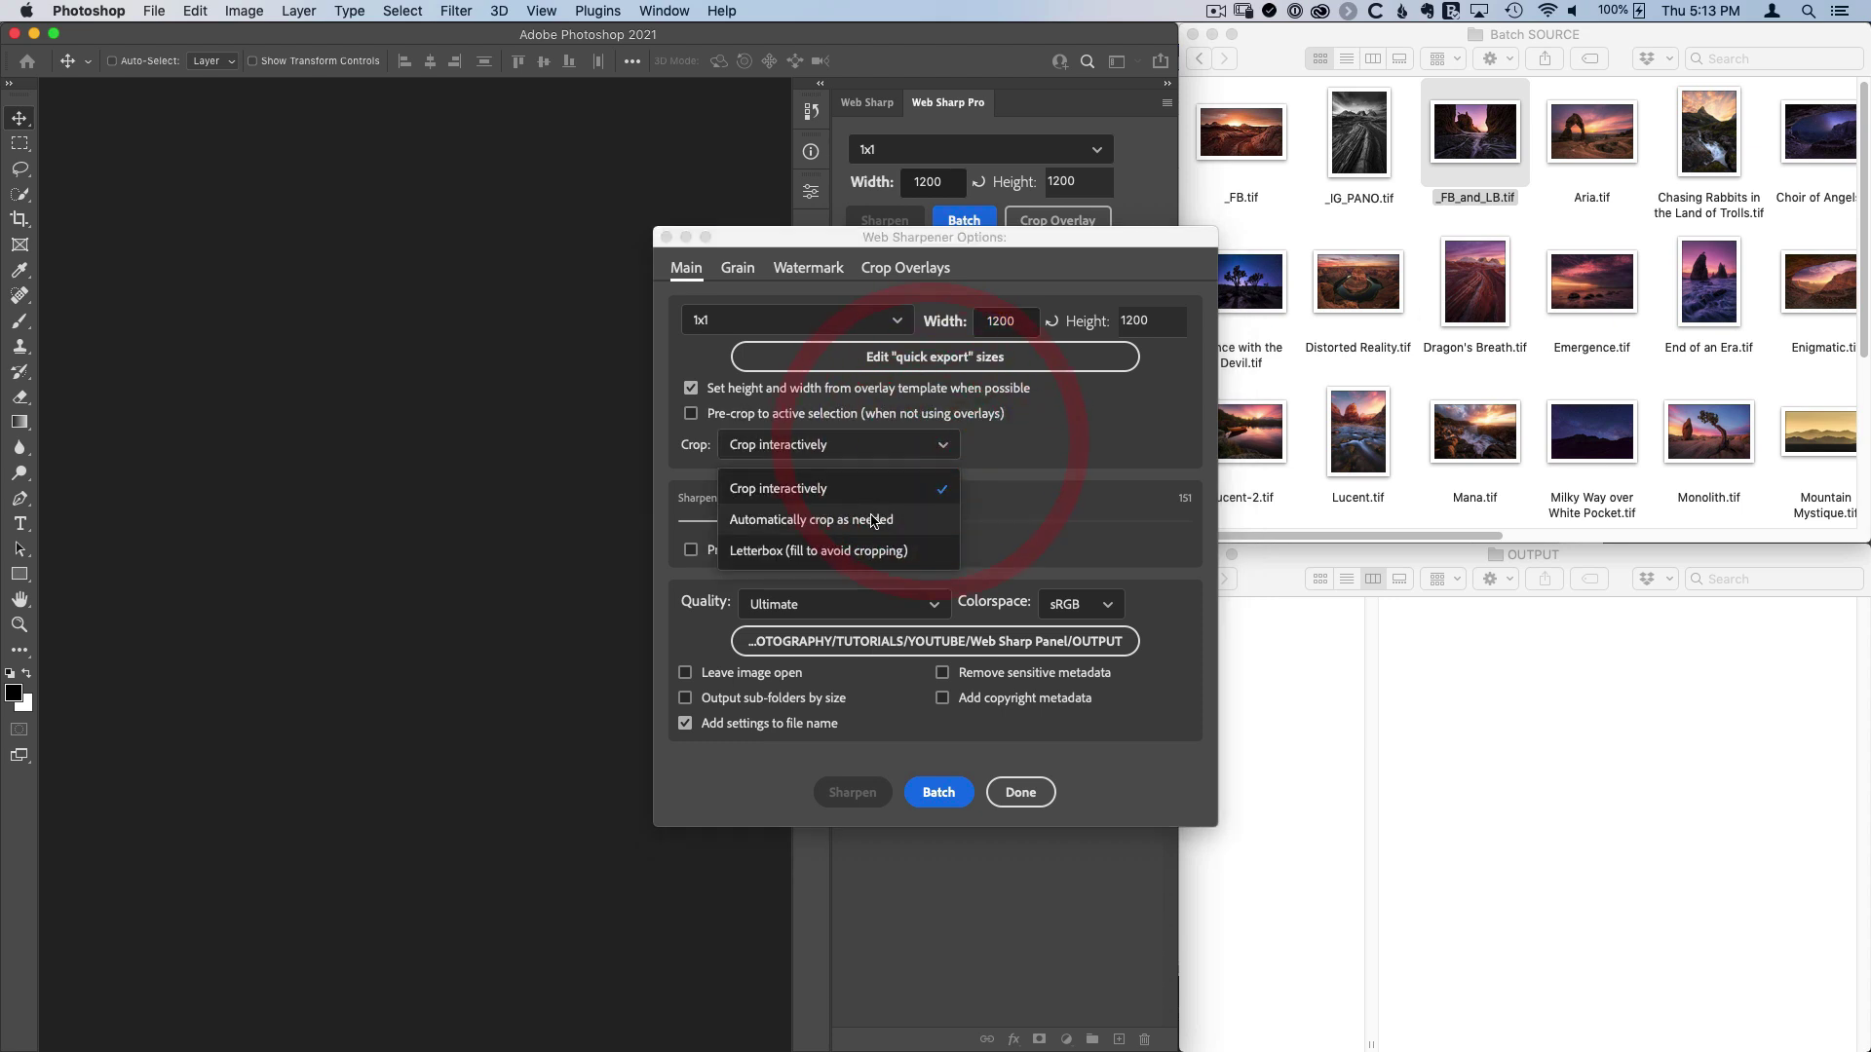
left_click(835, 524)
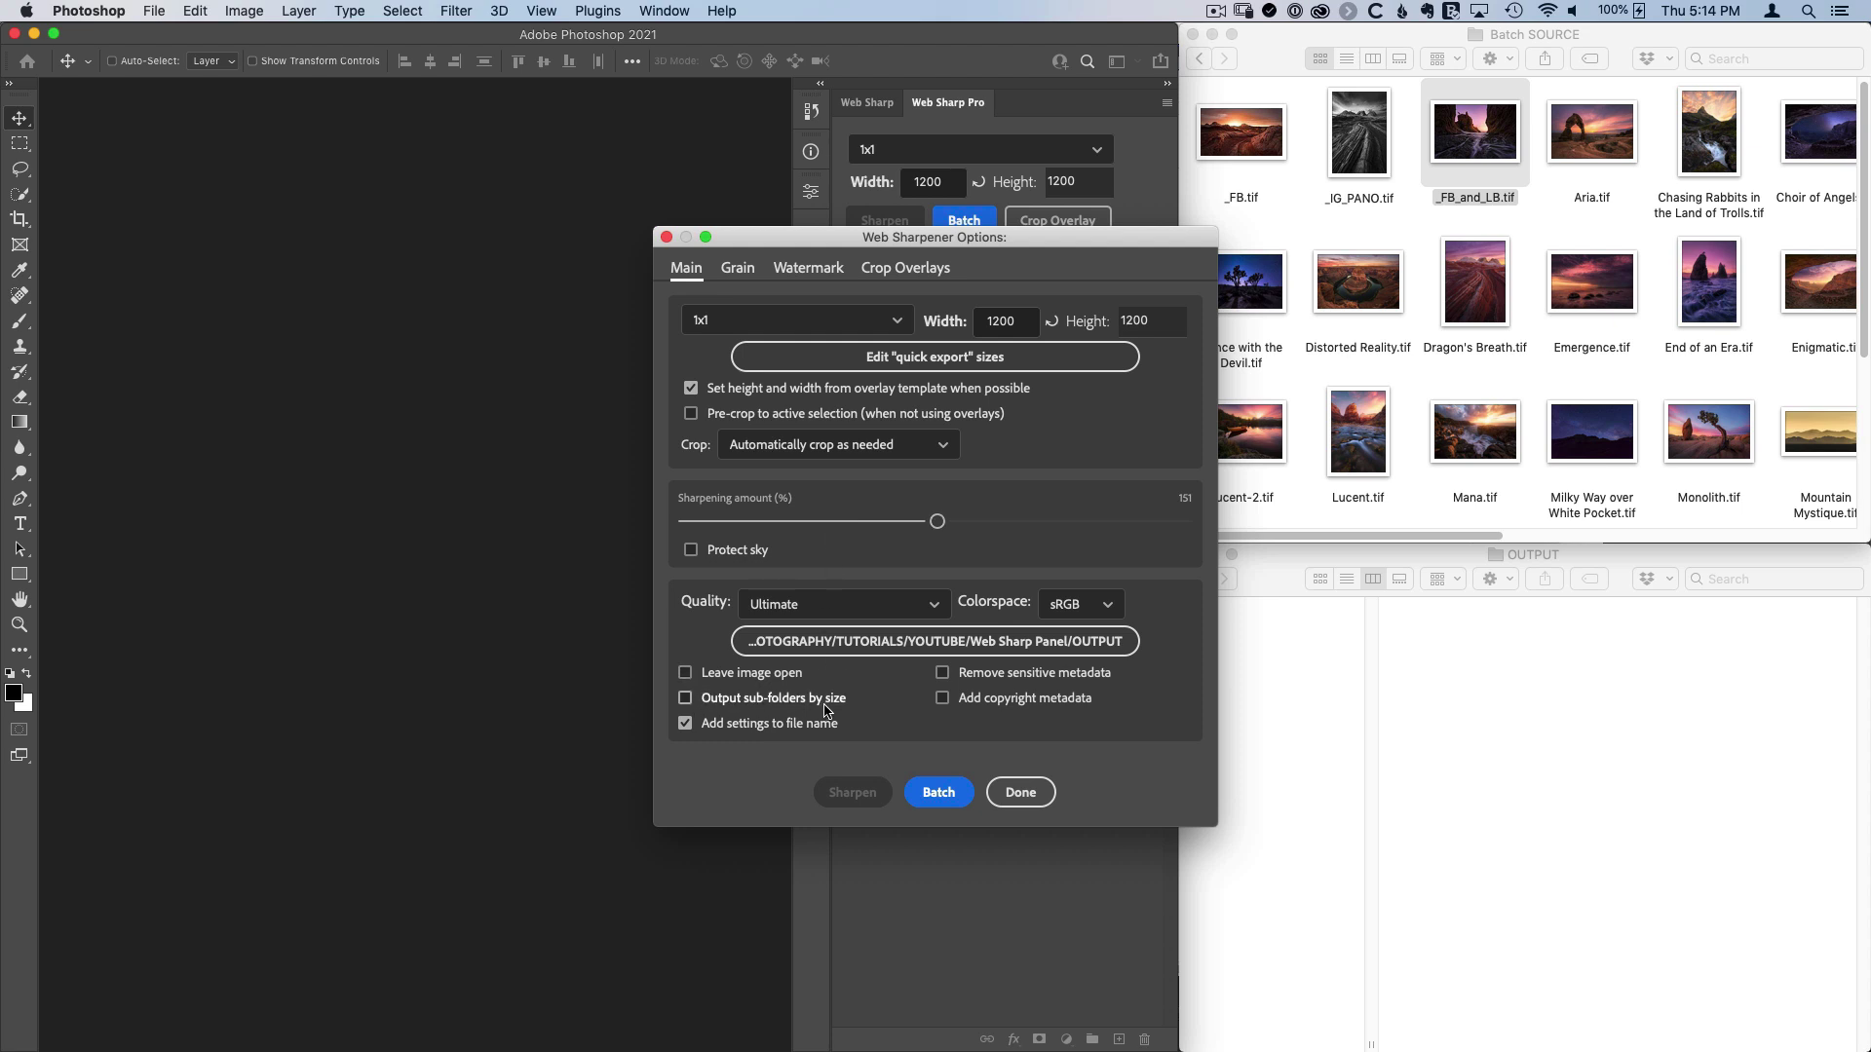
left_click(777, 704)
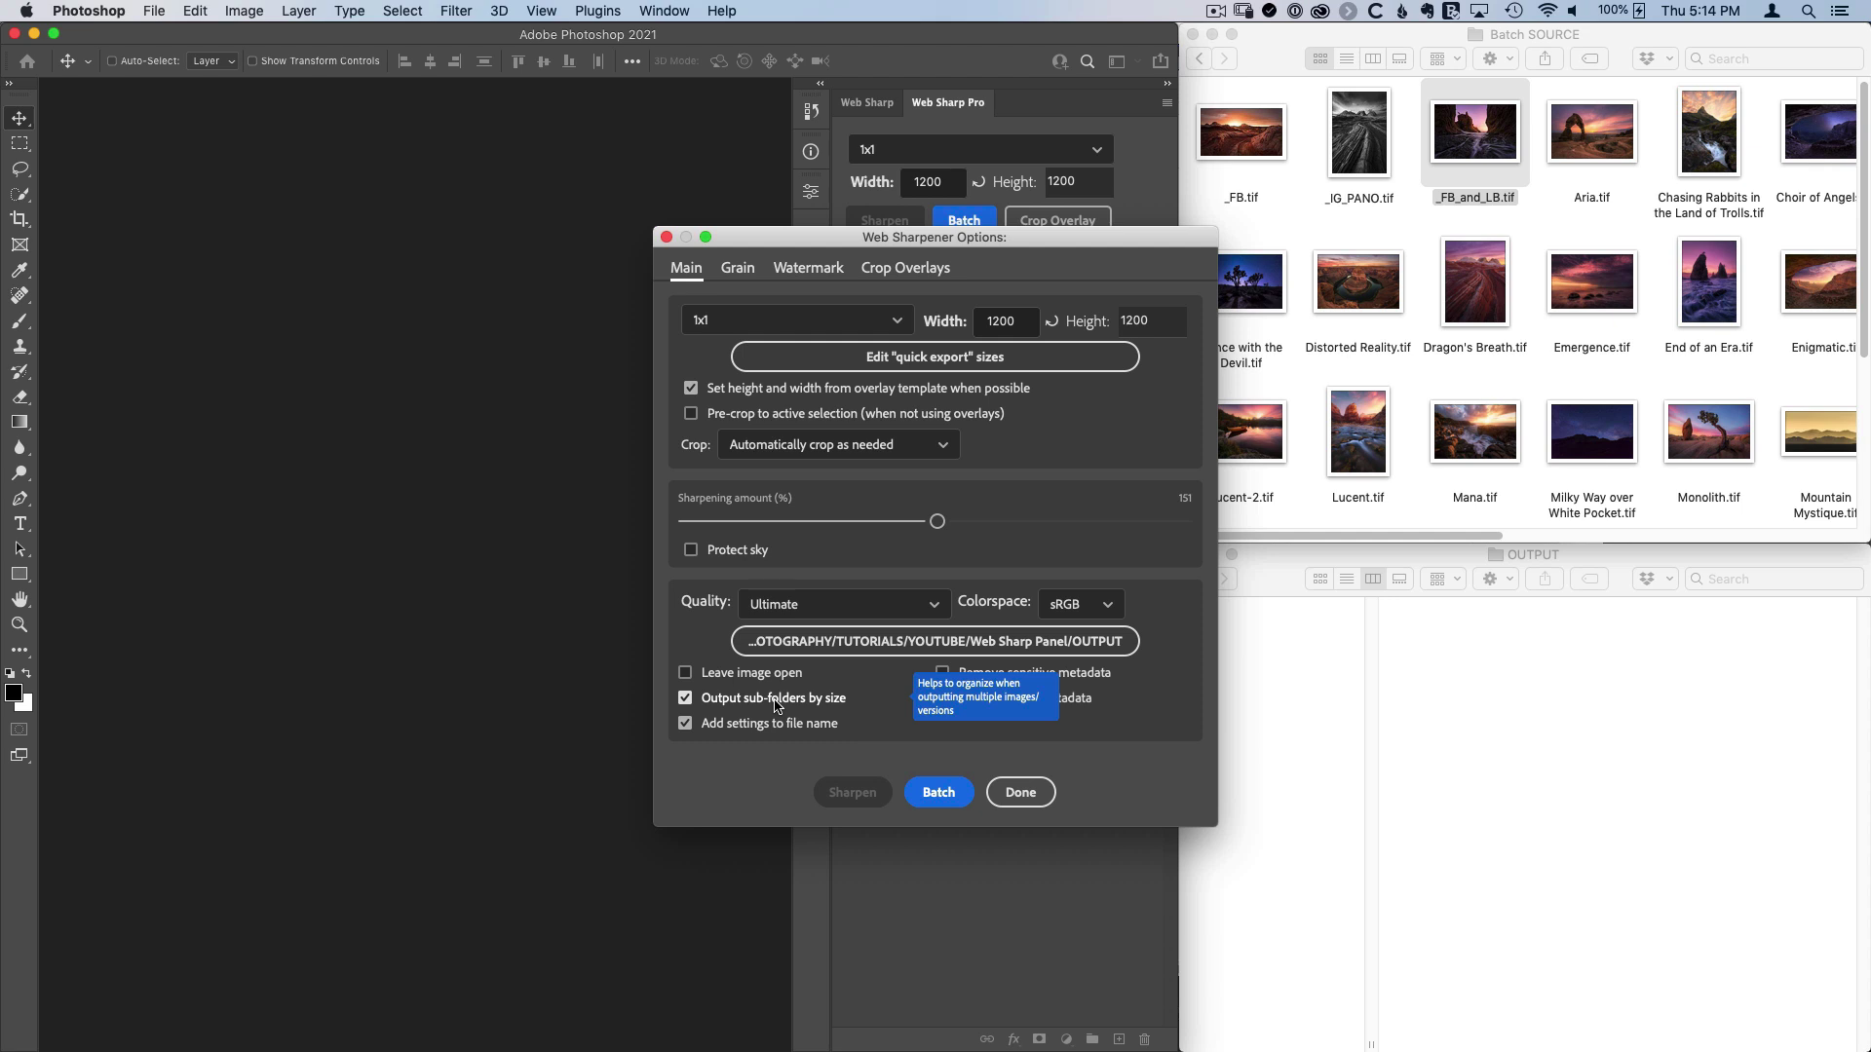
- Go to the Crop Overlays settings and read the help for 'Use overlays marked visible'
left_click(900, 273)
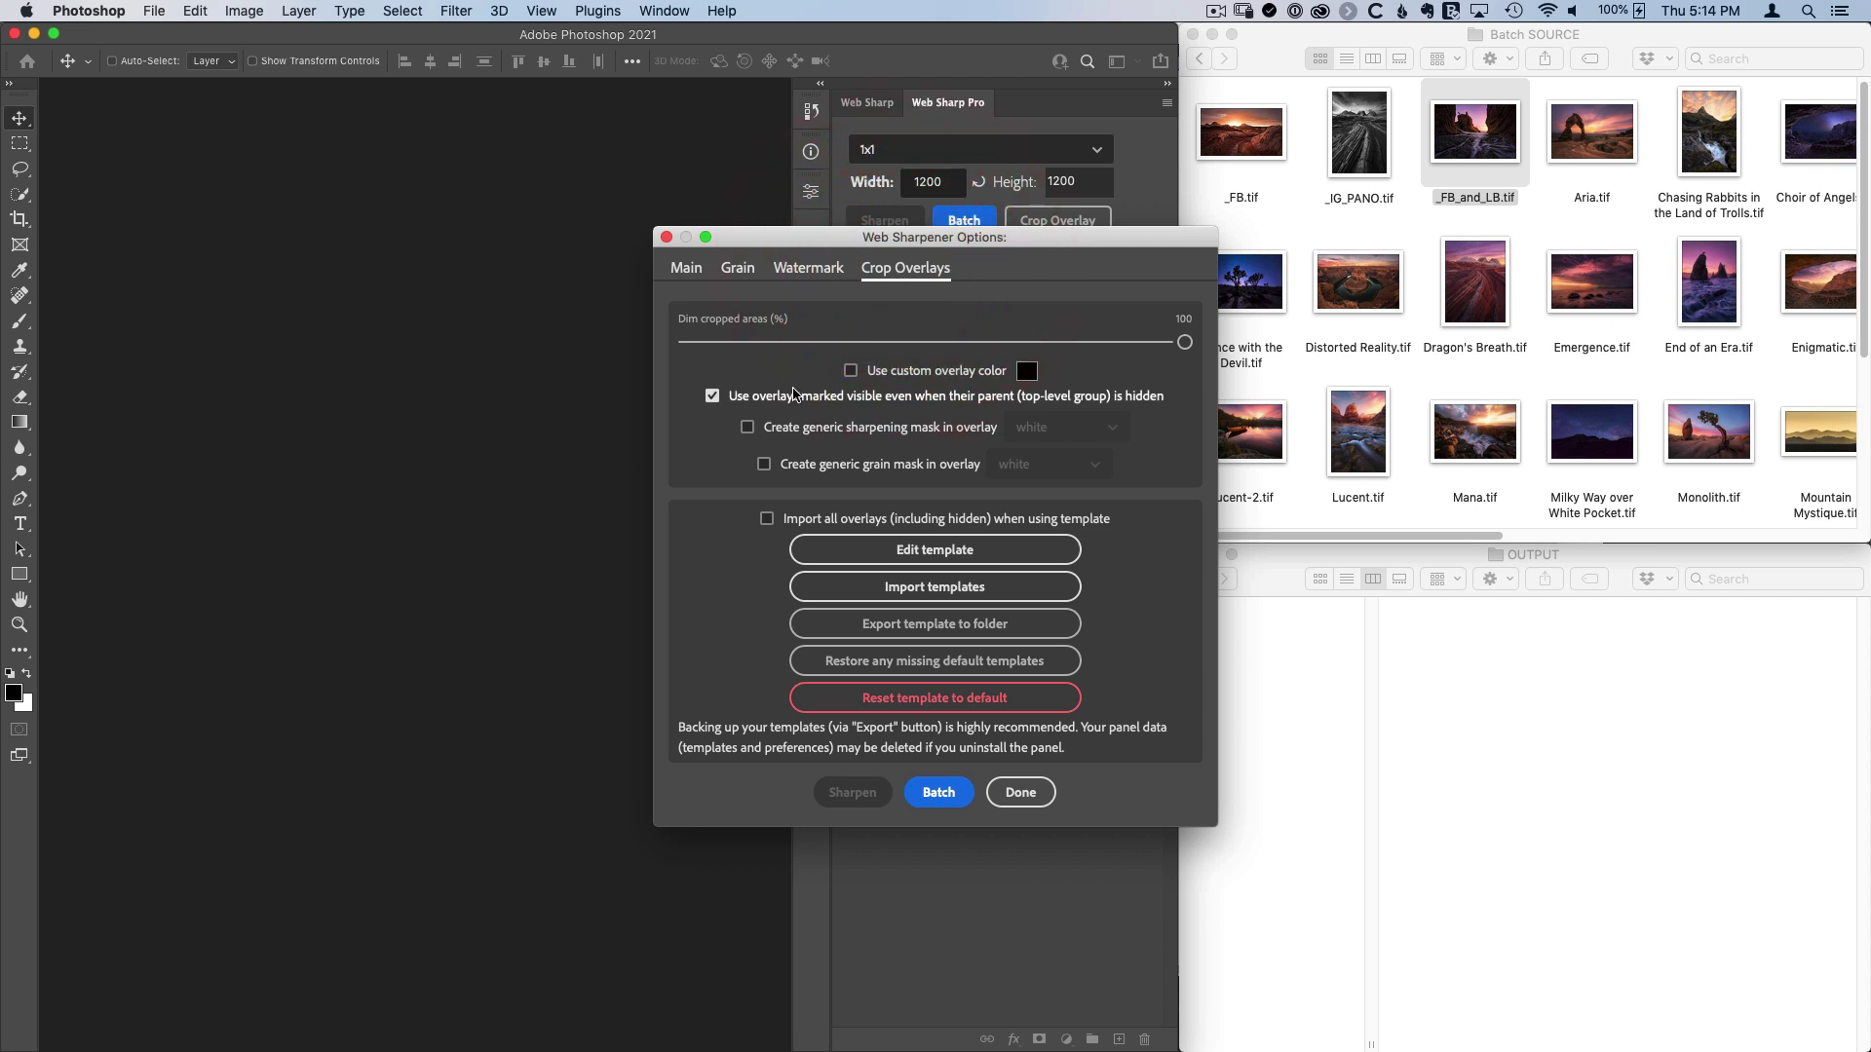
mouse_move(750, 400)
mouse_move(968, 406)
mouse_move(831, 401)
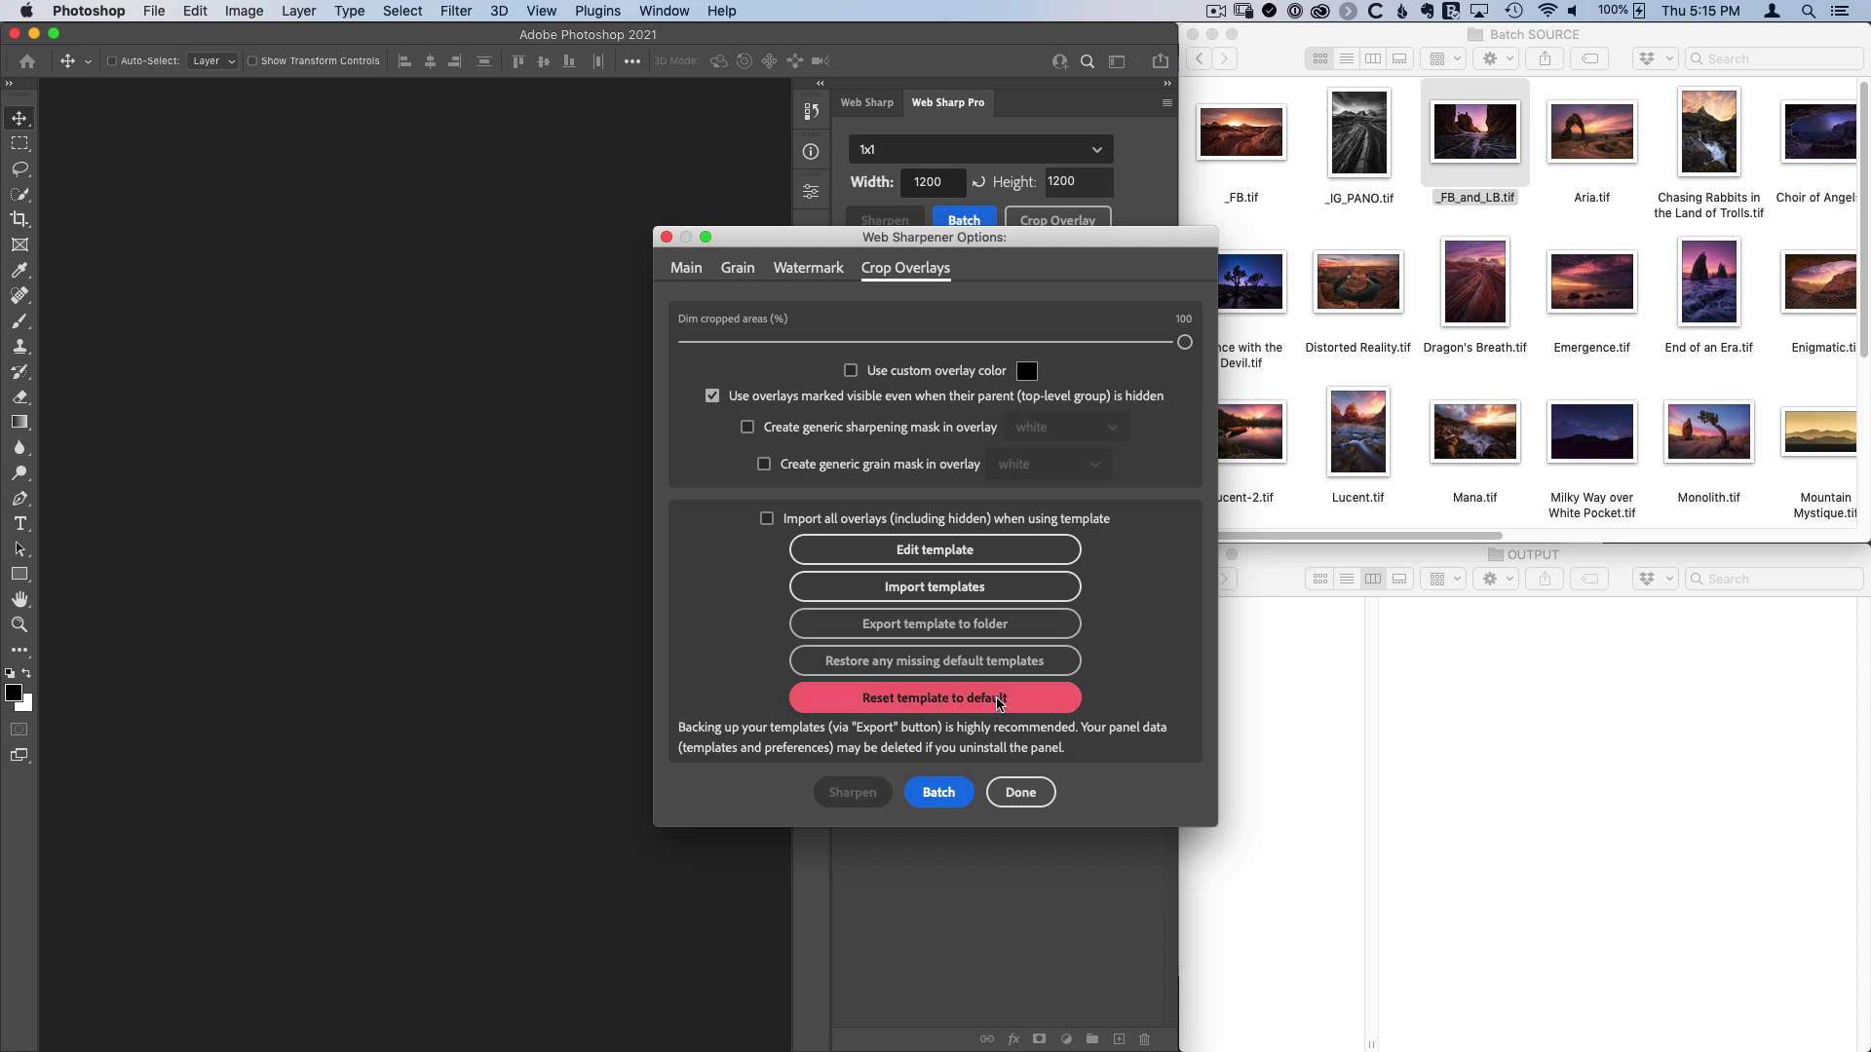
- Choose _FB_and_LB, _FB, _IG_PANO, Enigmatic, Land of the Lost and Lucent TIFs for a new batch
left_click(939, 792)
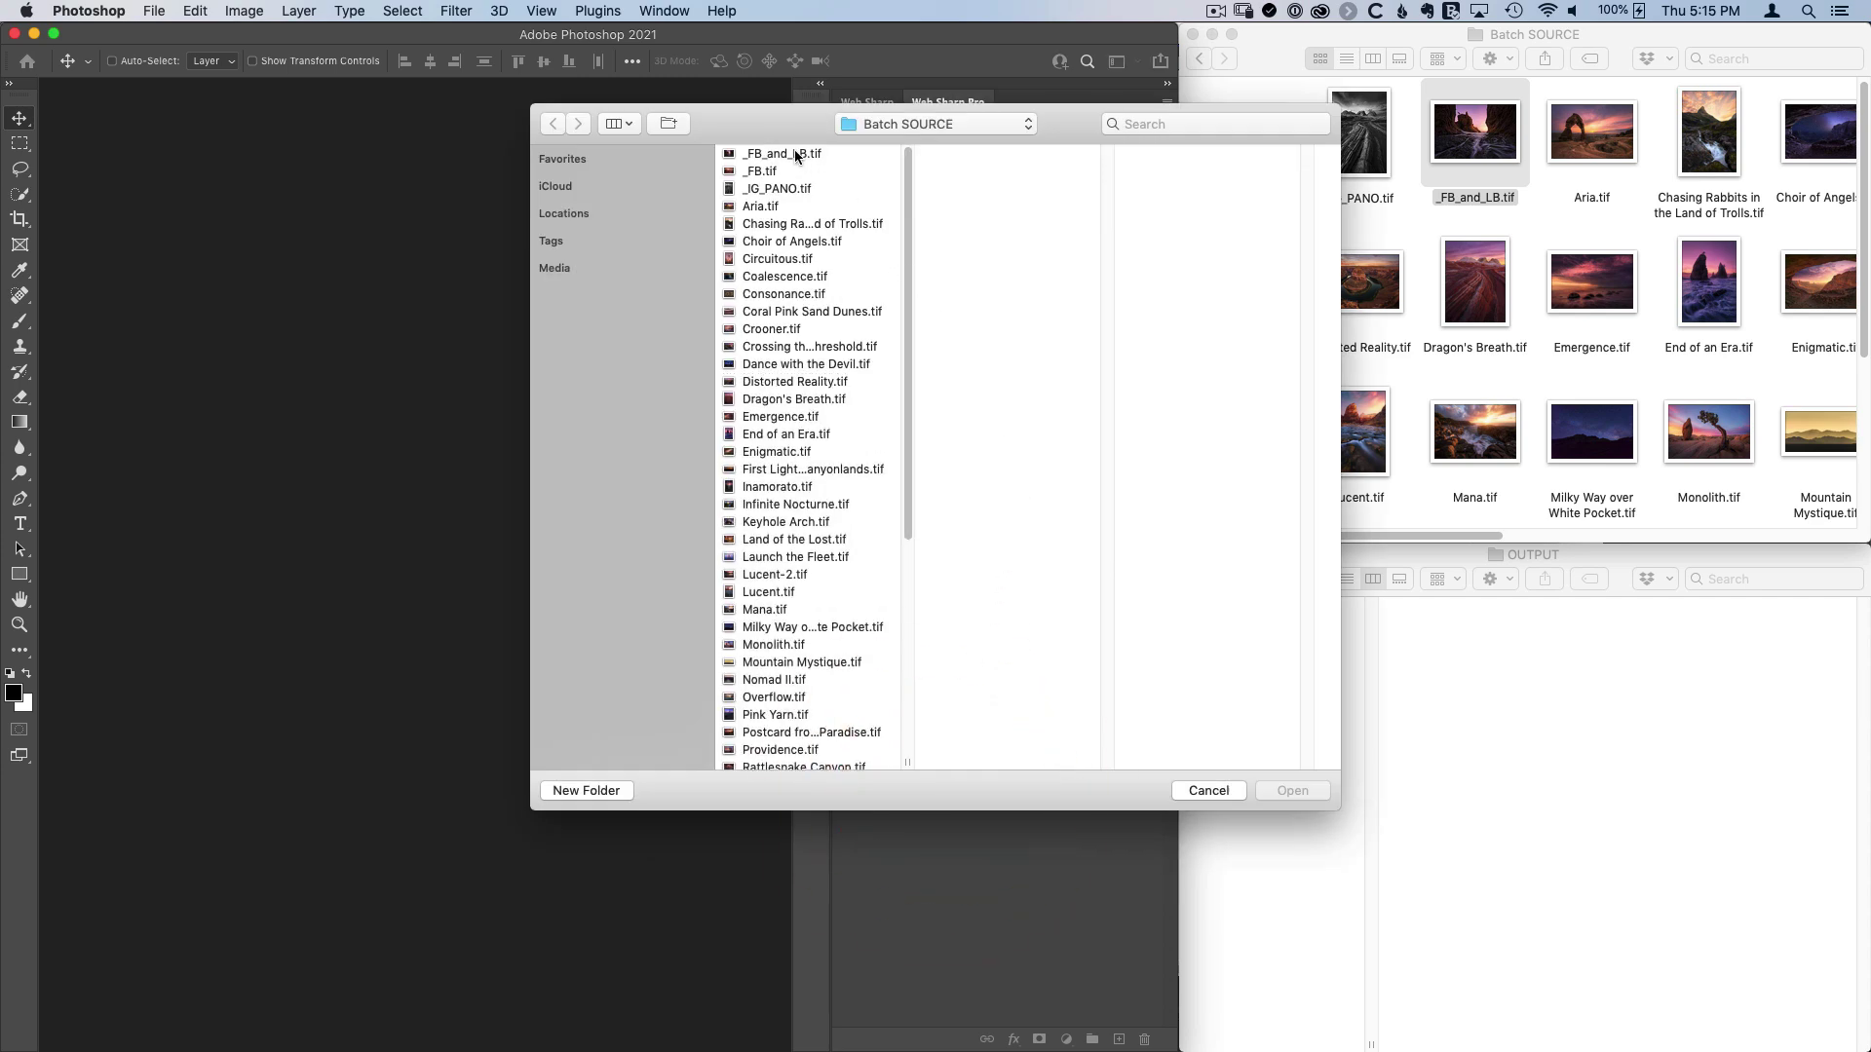
left_click(793, 153)
left_click(797, 189, "shift")
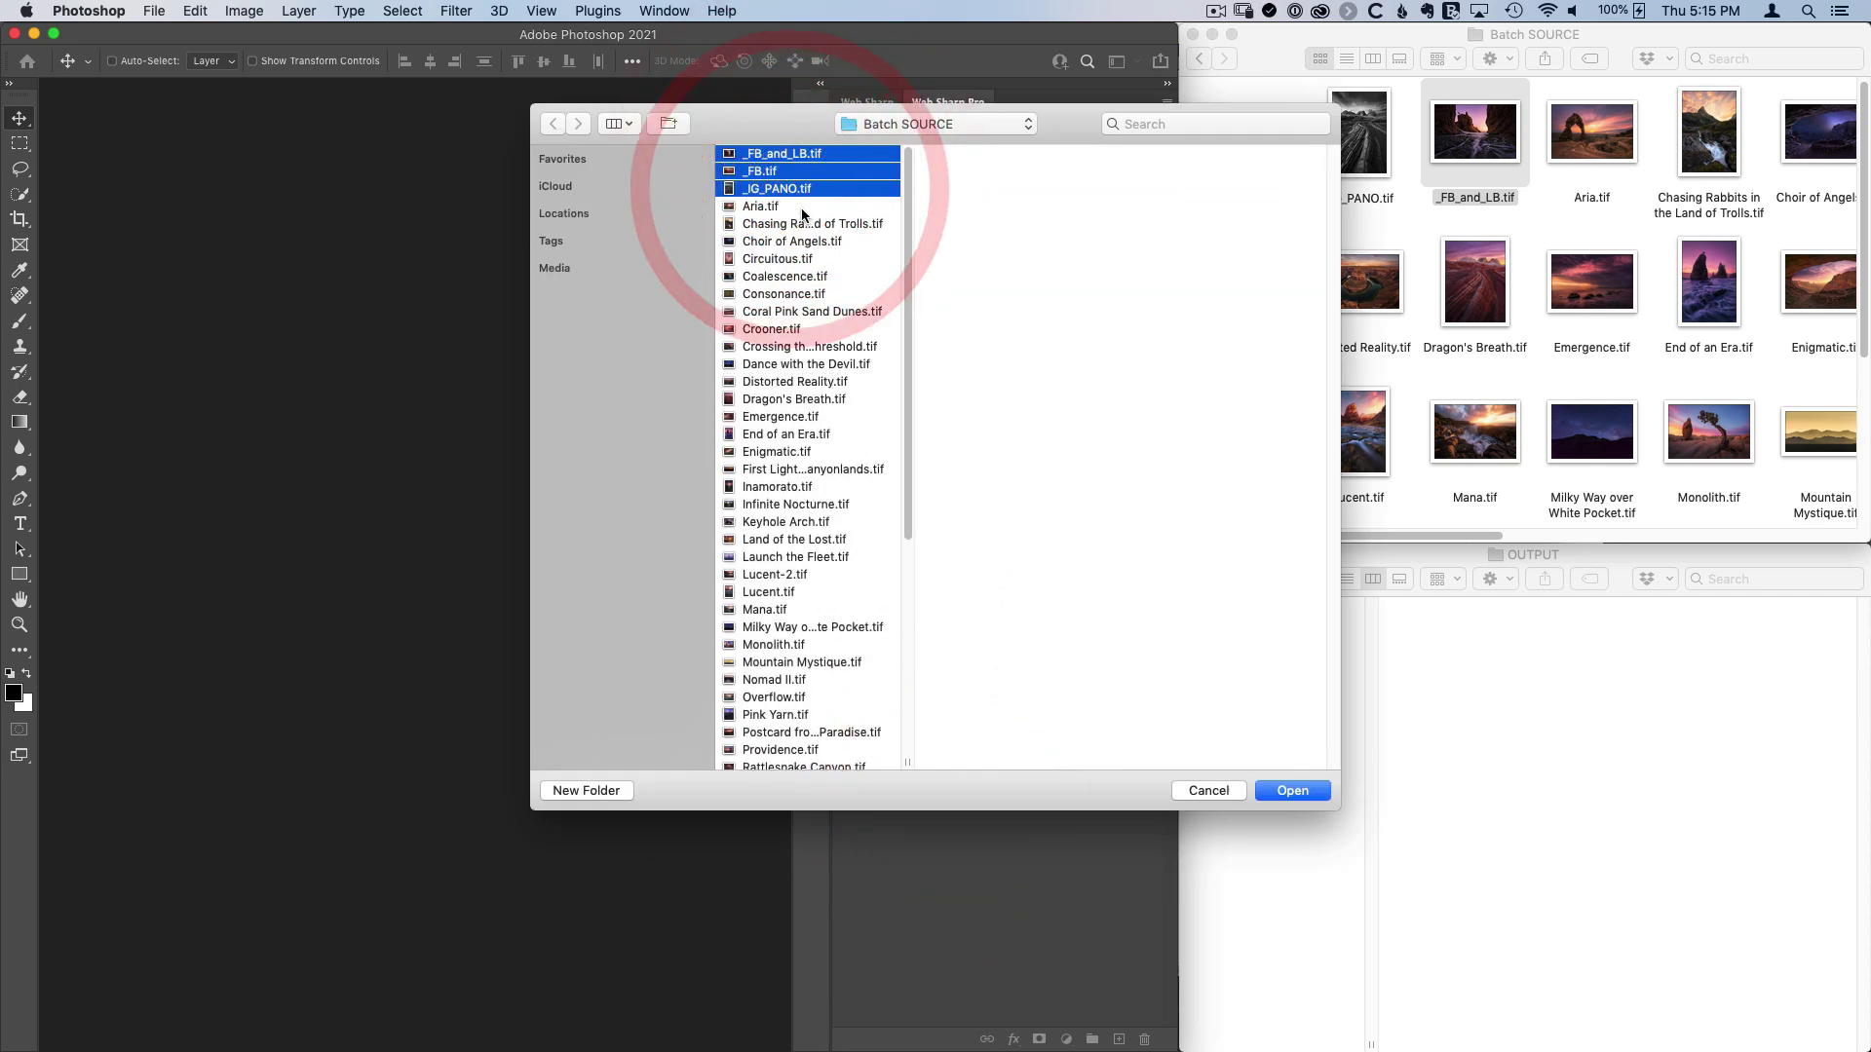
left_click(791, 451, "super")
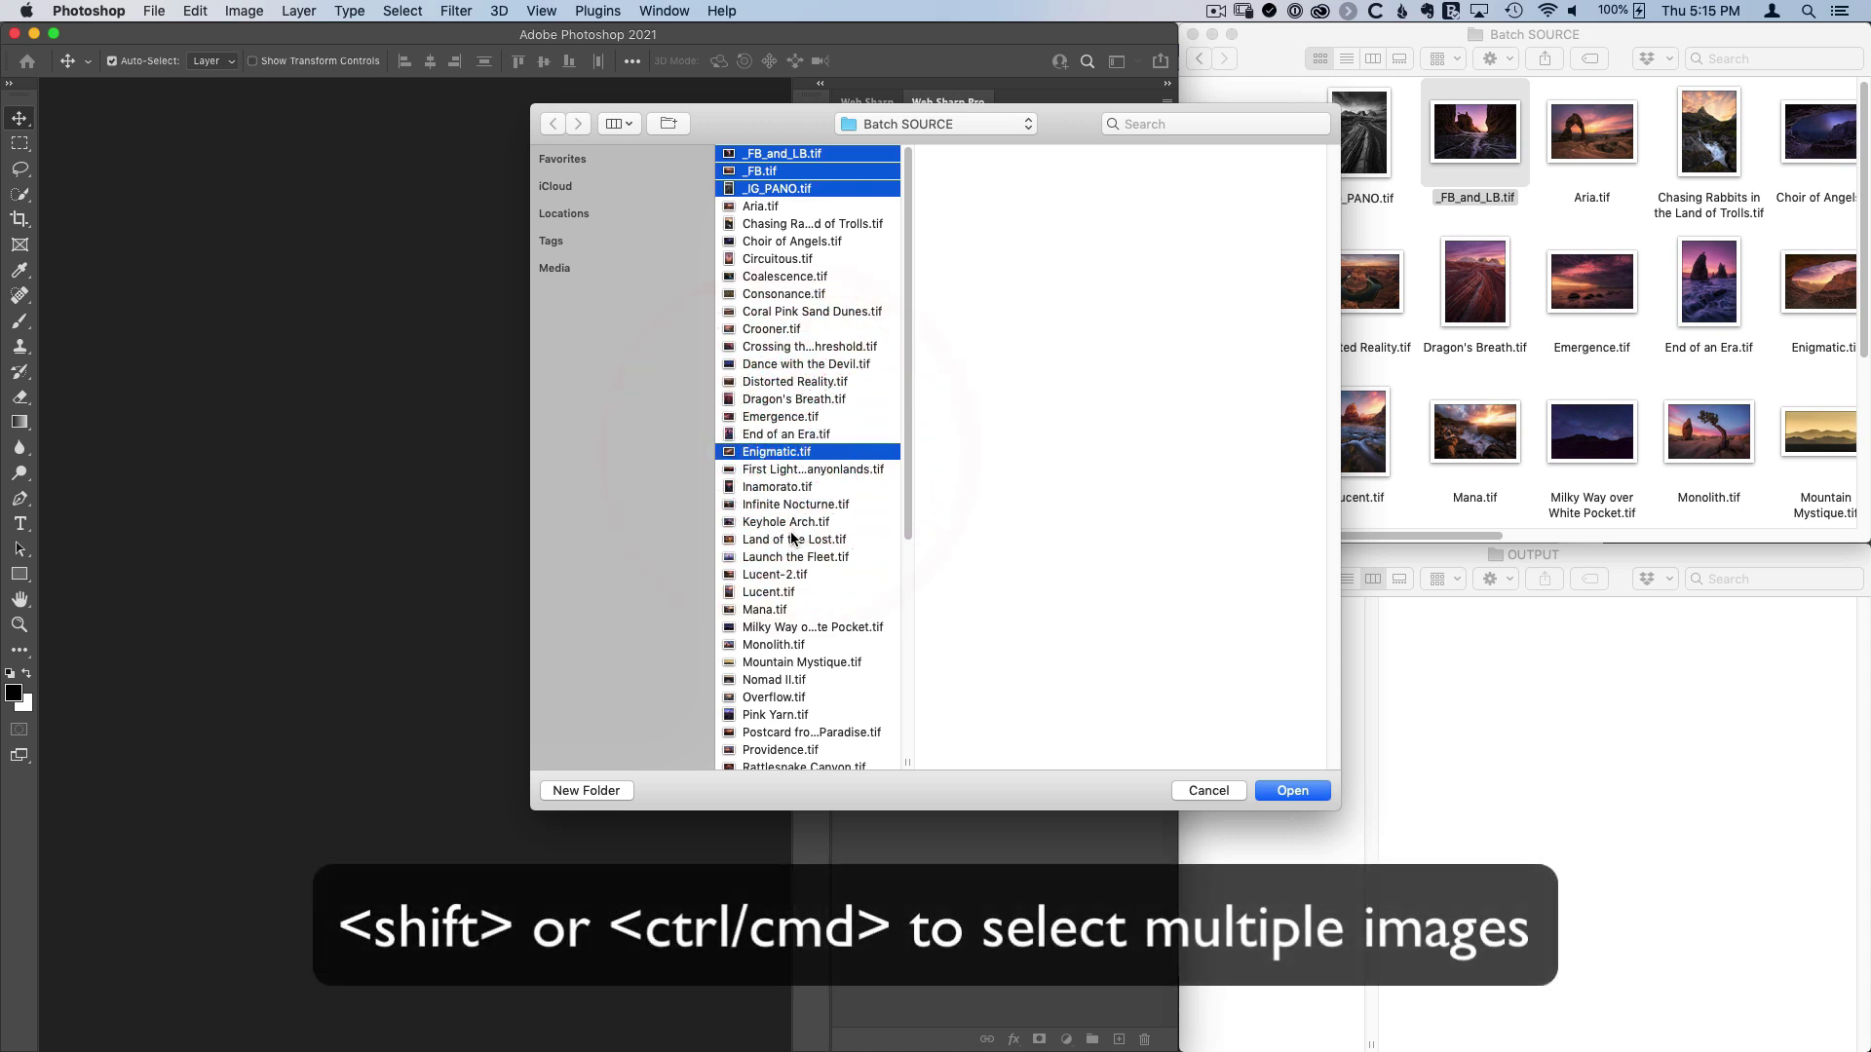
left_click(792, 539, "super")
left_click(777, 592, "super")
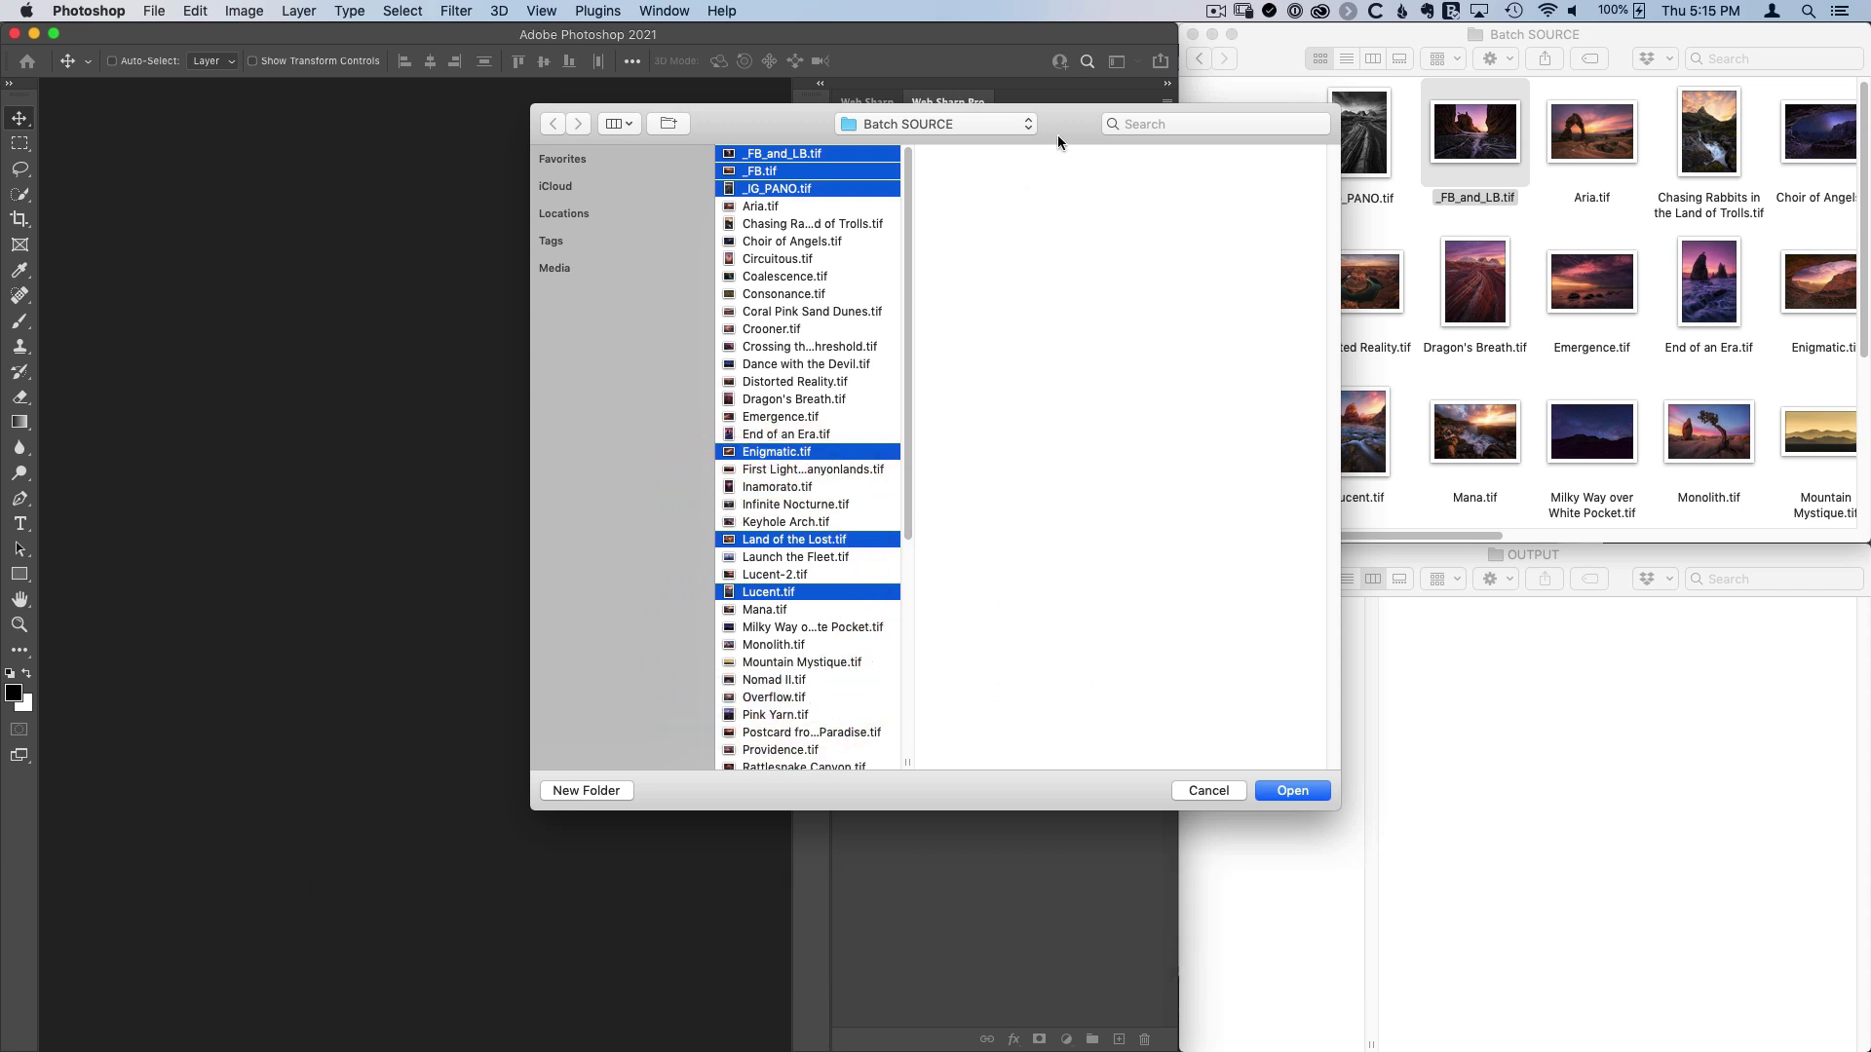
left_click_drag(1057, 135, 1014, 291)
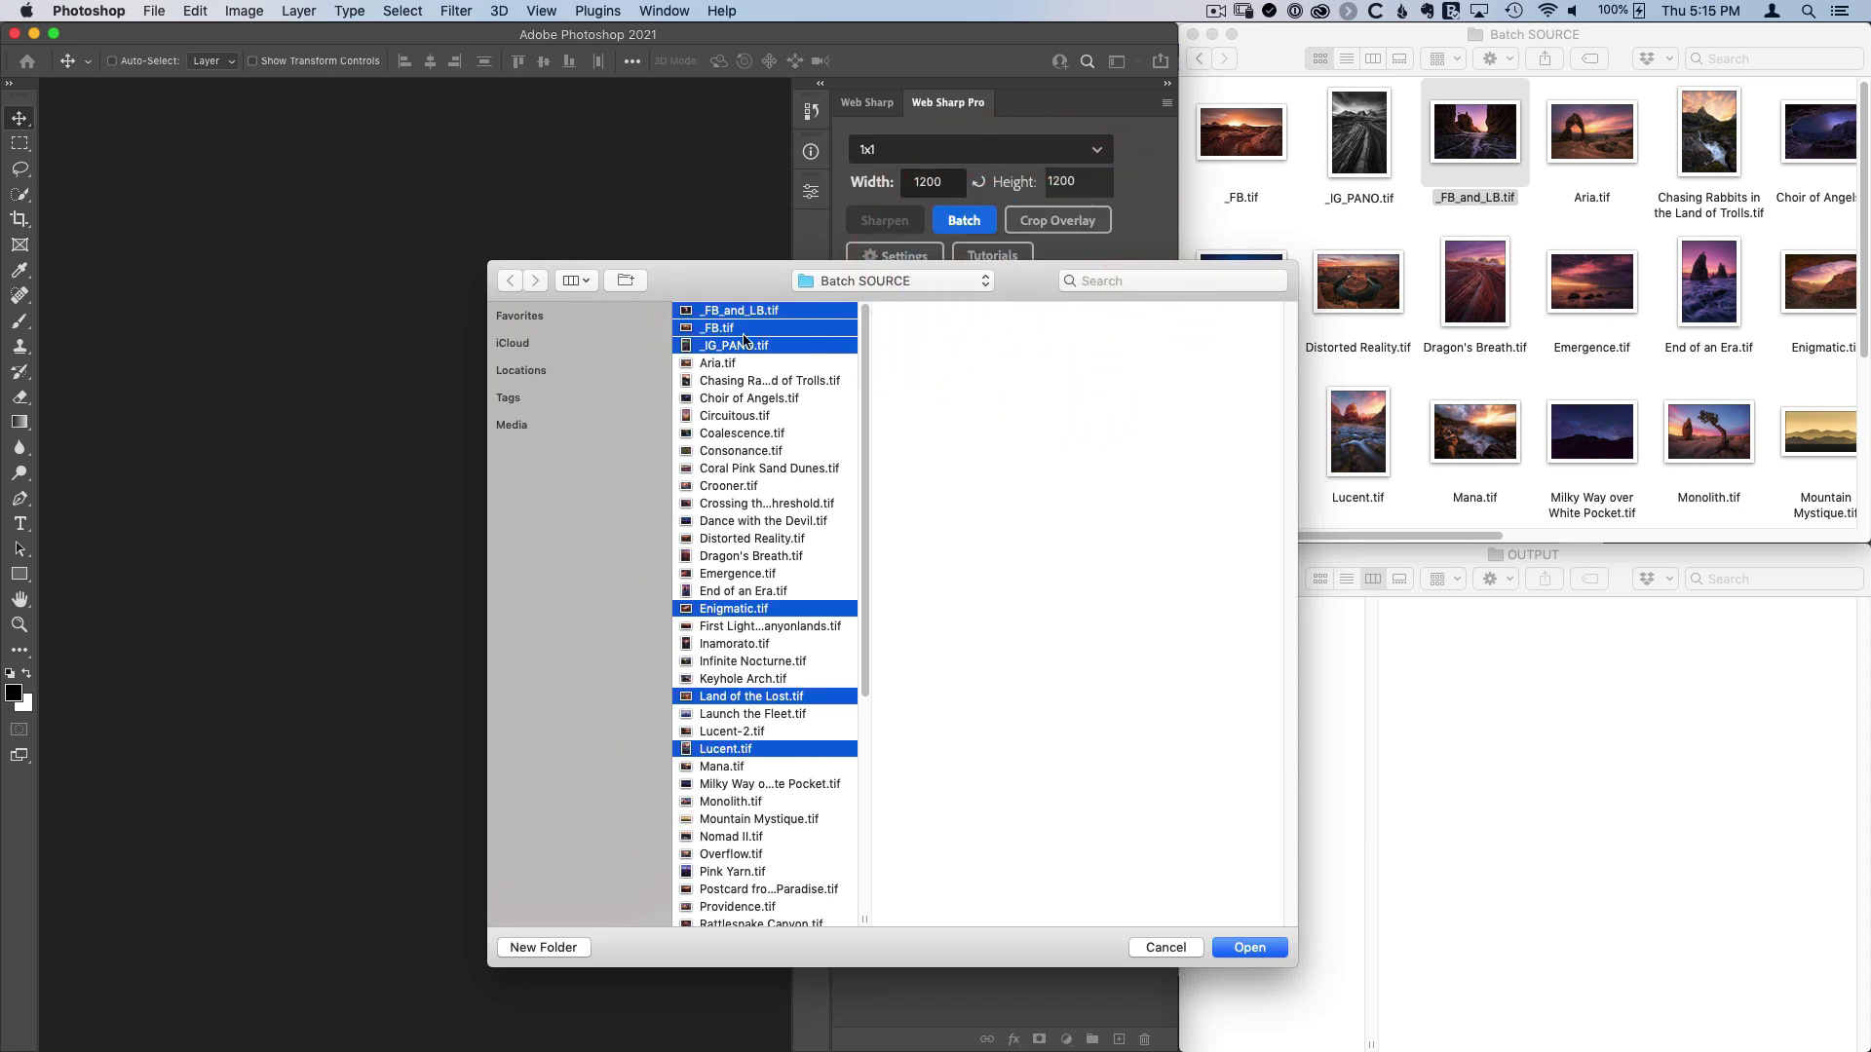
- Run the batch, then preview the exported 1000x1000 JPEG and the two 1200x630 JPEGs
left_click(1247, 946)
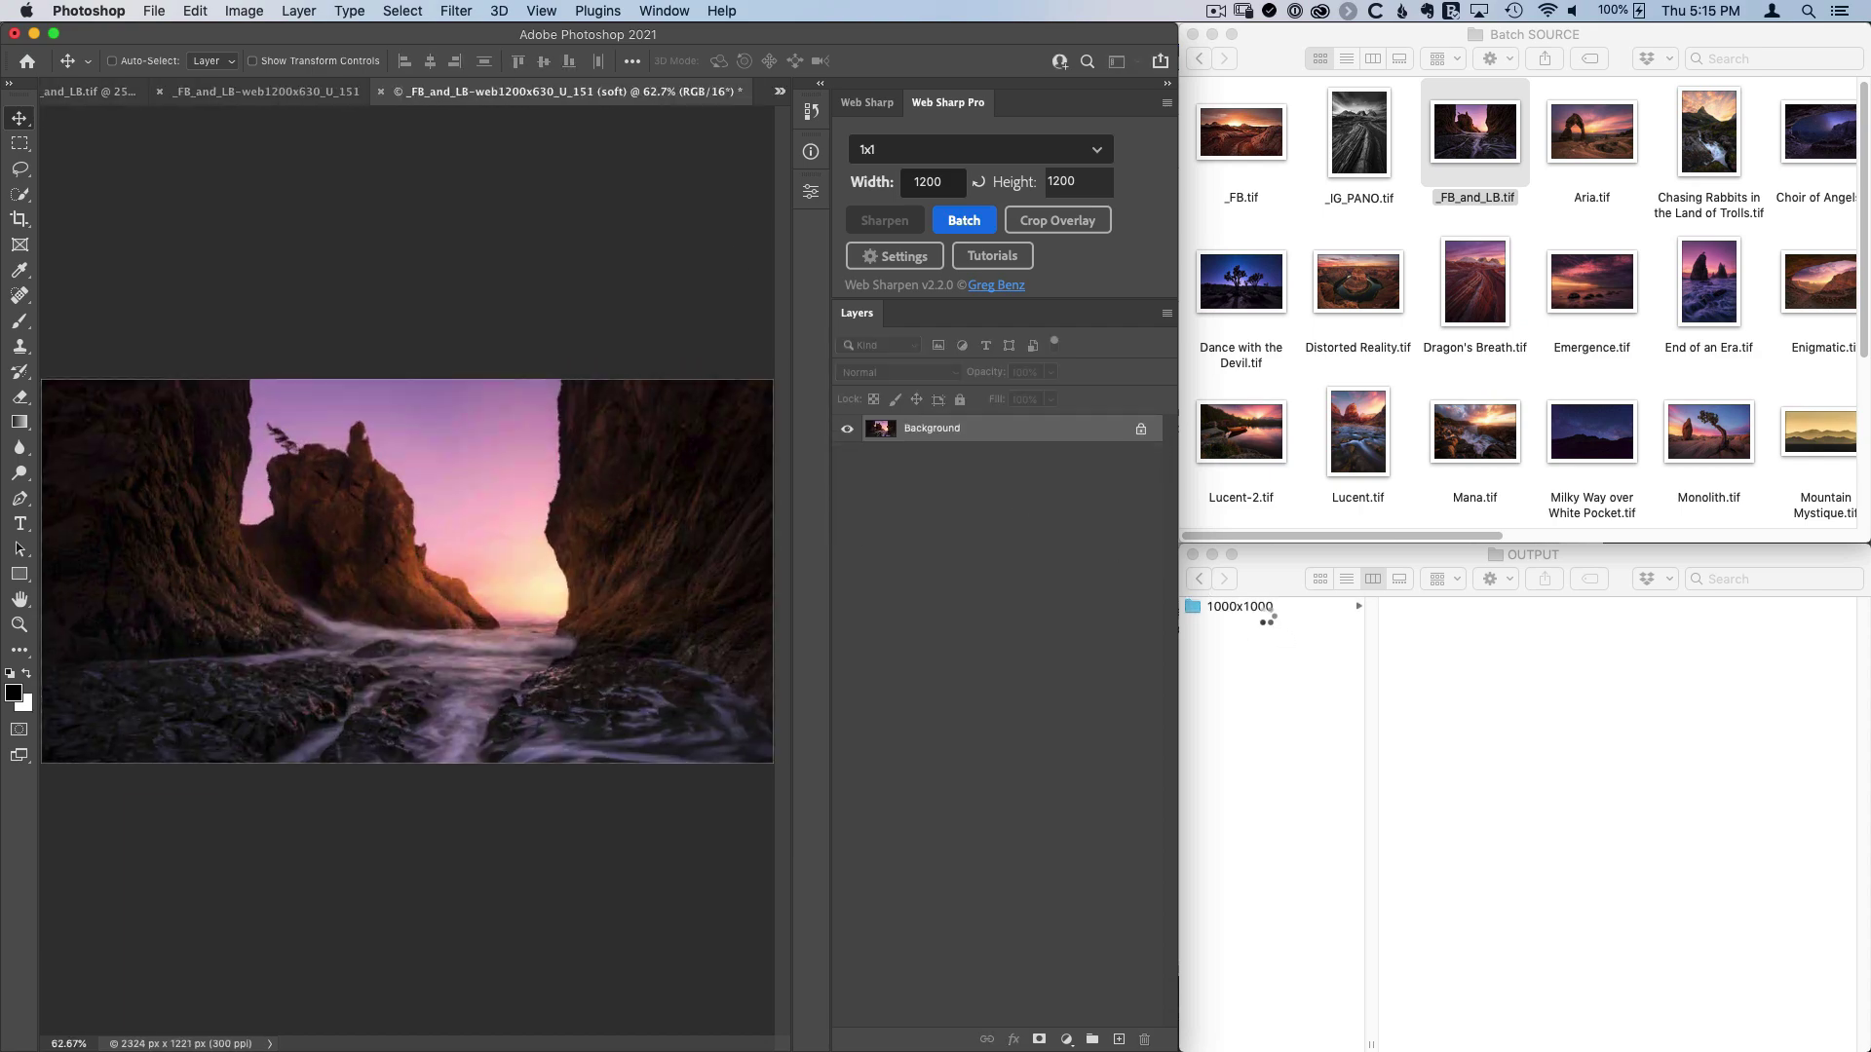
left_click(1261, 606)
left_click(1261, 606)
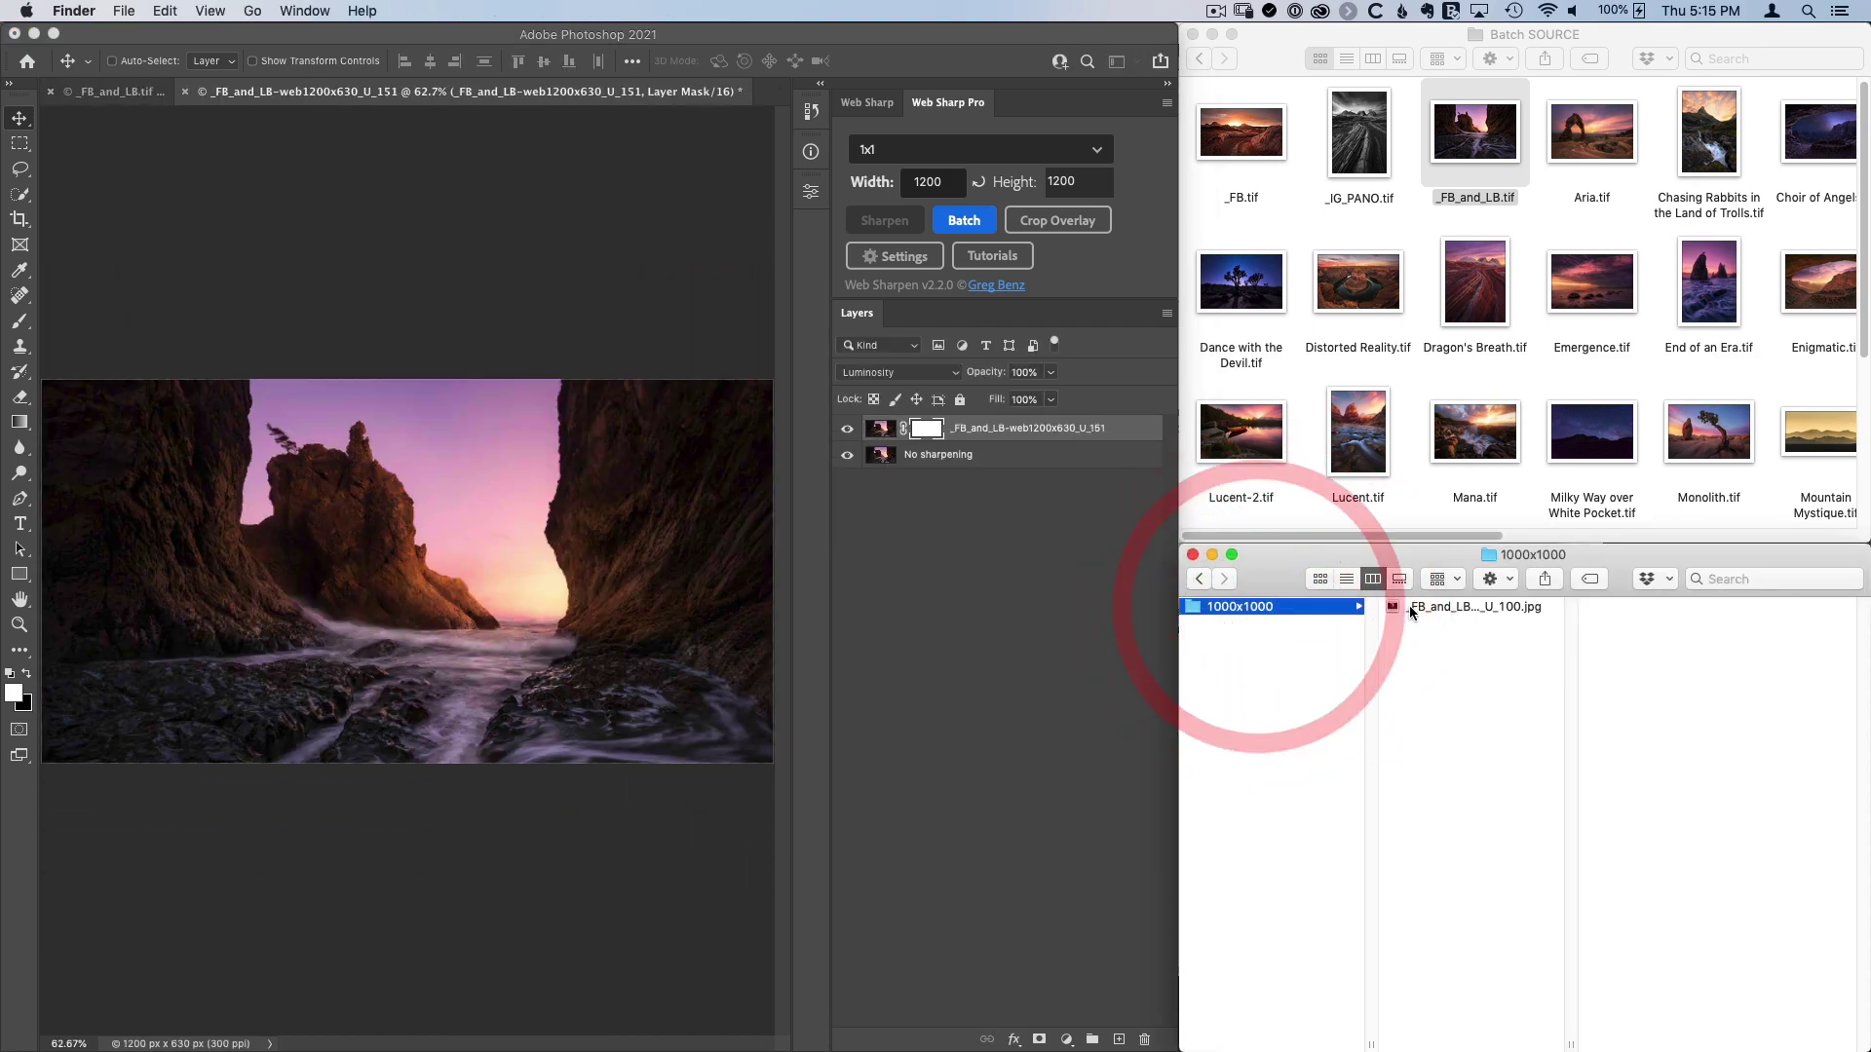
left_click(1409, 605)
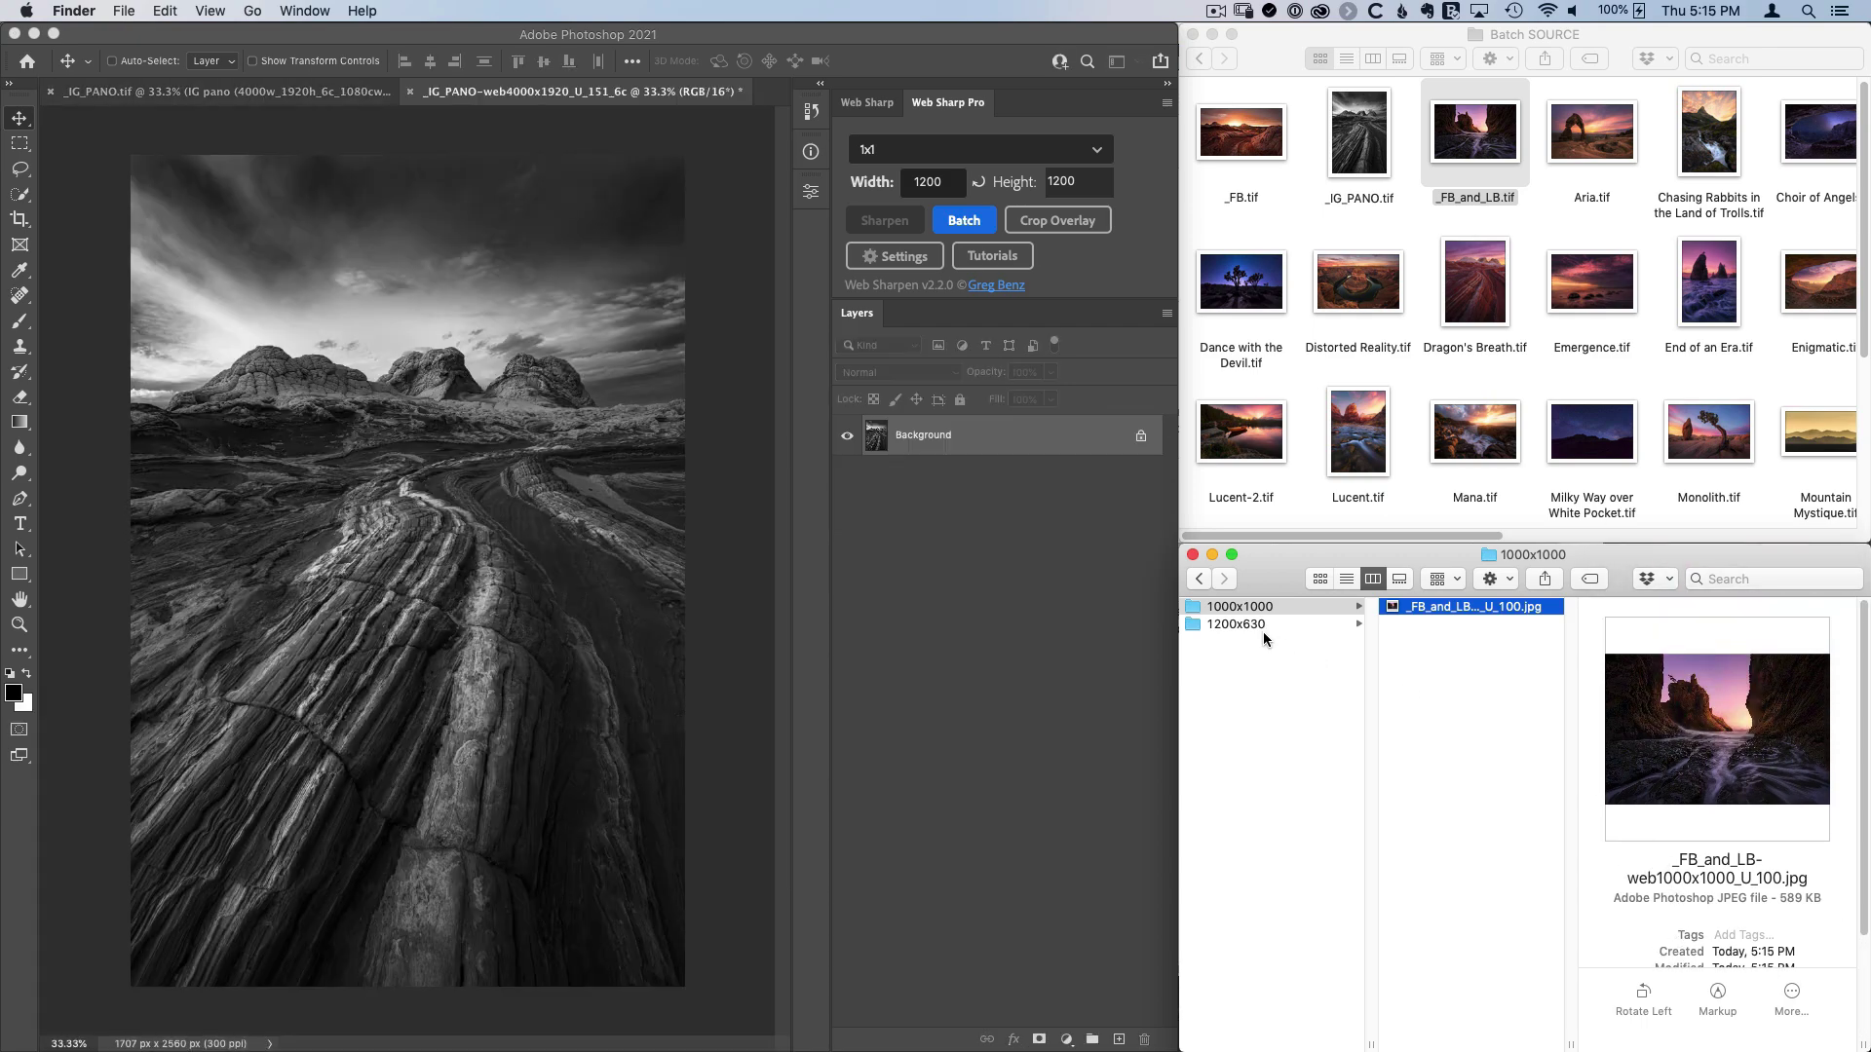
left_click(1241, 625)
left_click(1441, 607)
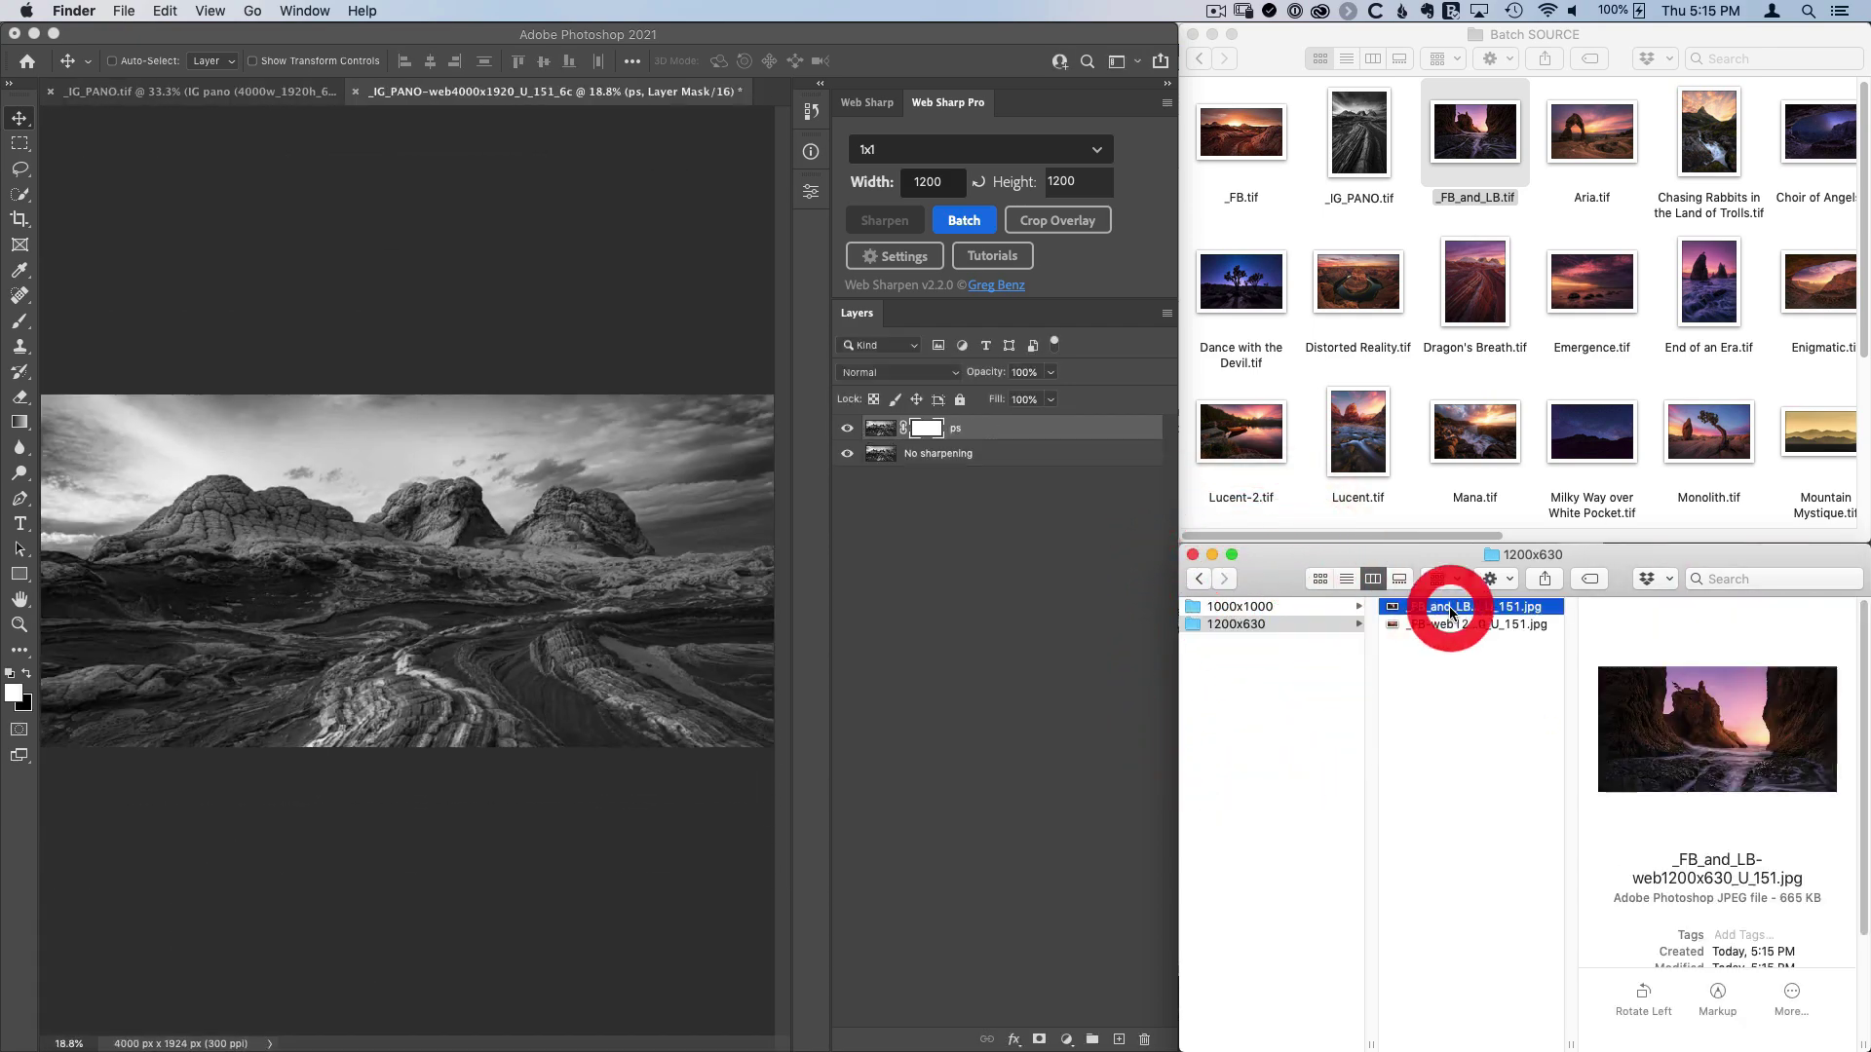
left_click(1465, 625)
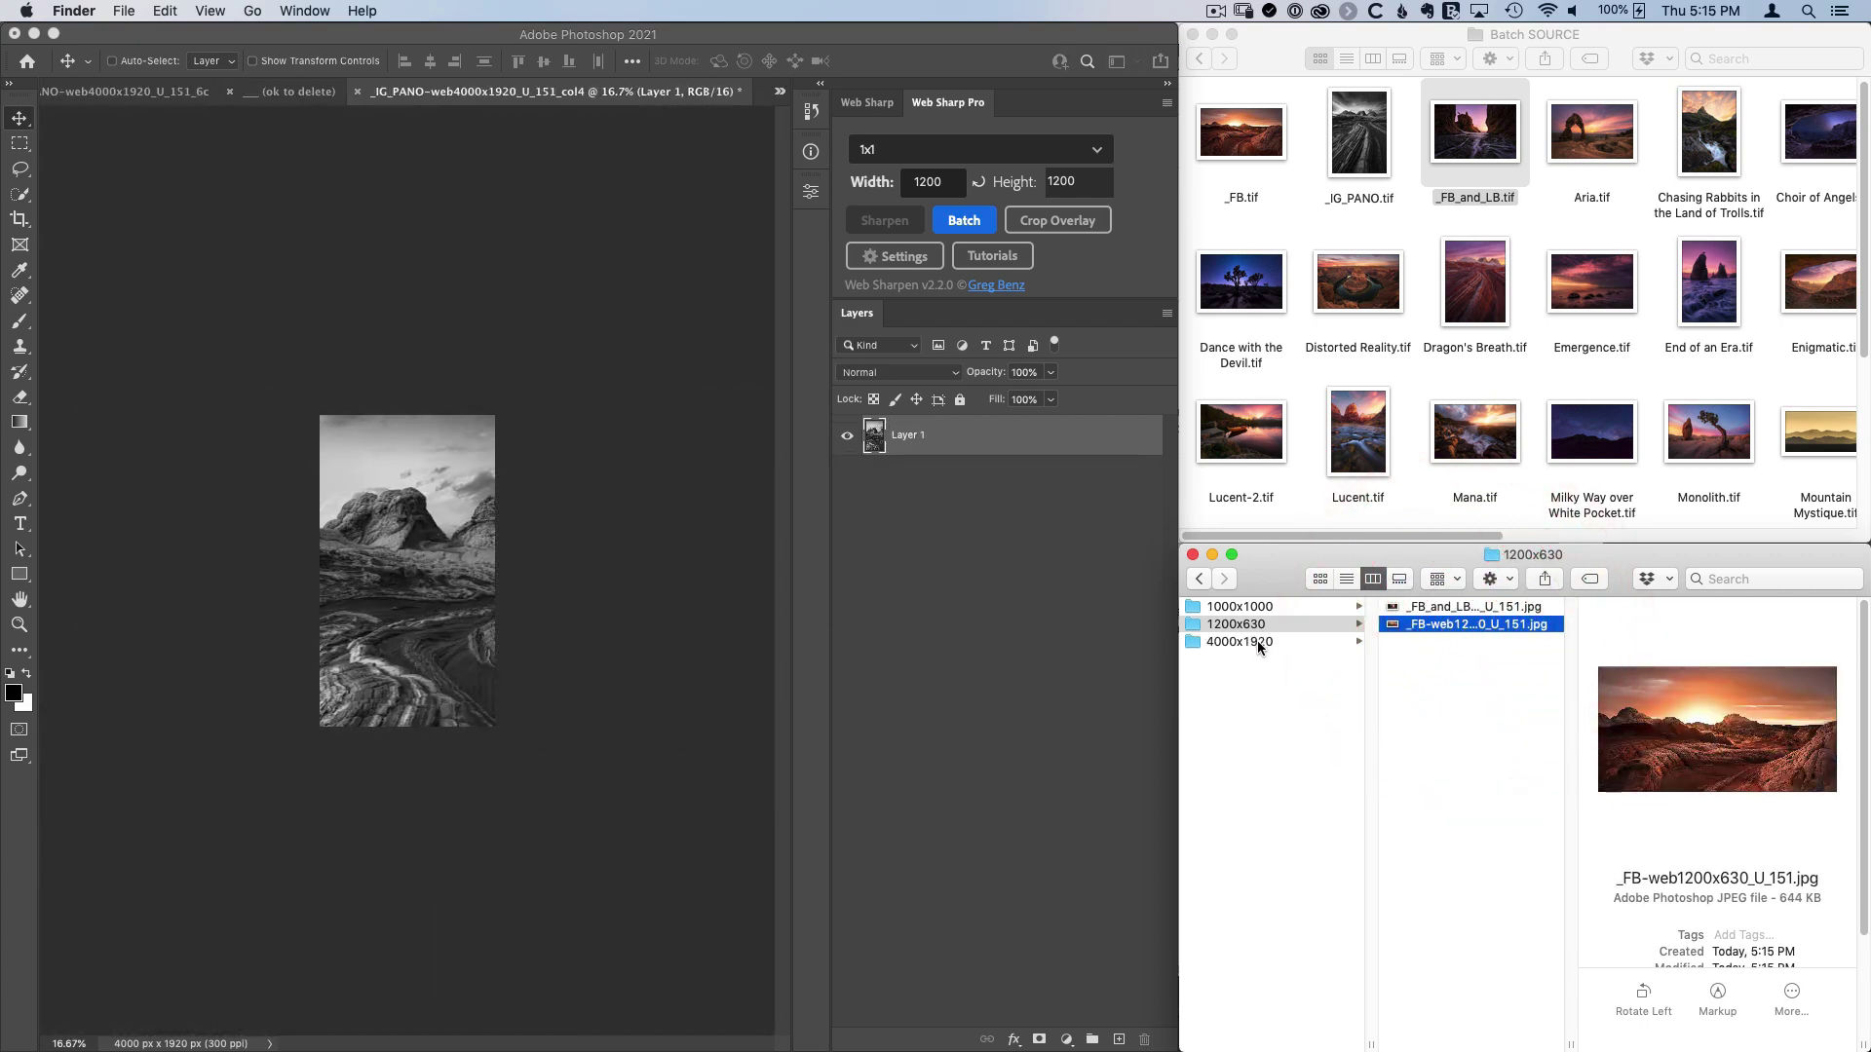
- Preview the six _IG_PANO column JPEGs in the 4000x1920 output folder
left_click(1255, 641)
left_click(1423, 608)
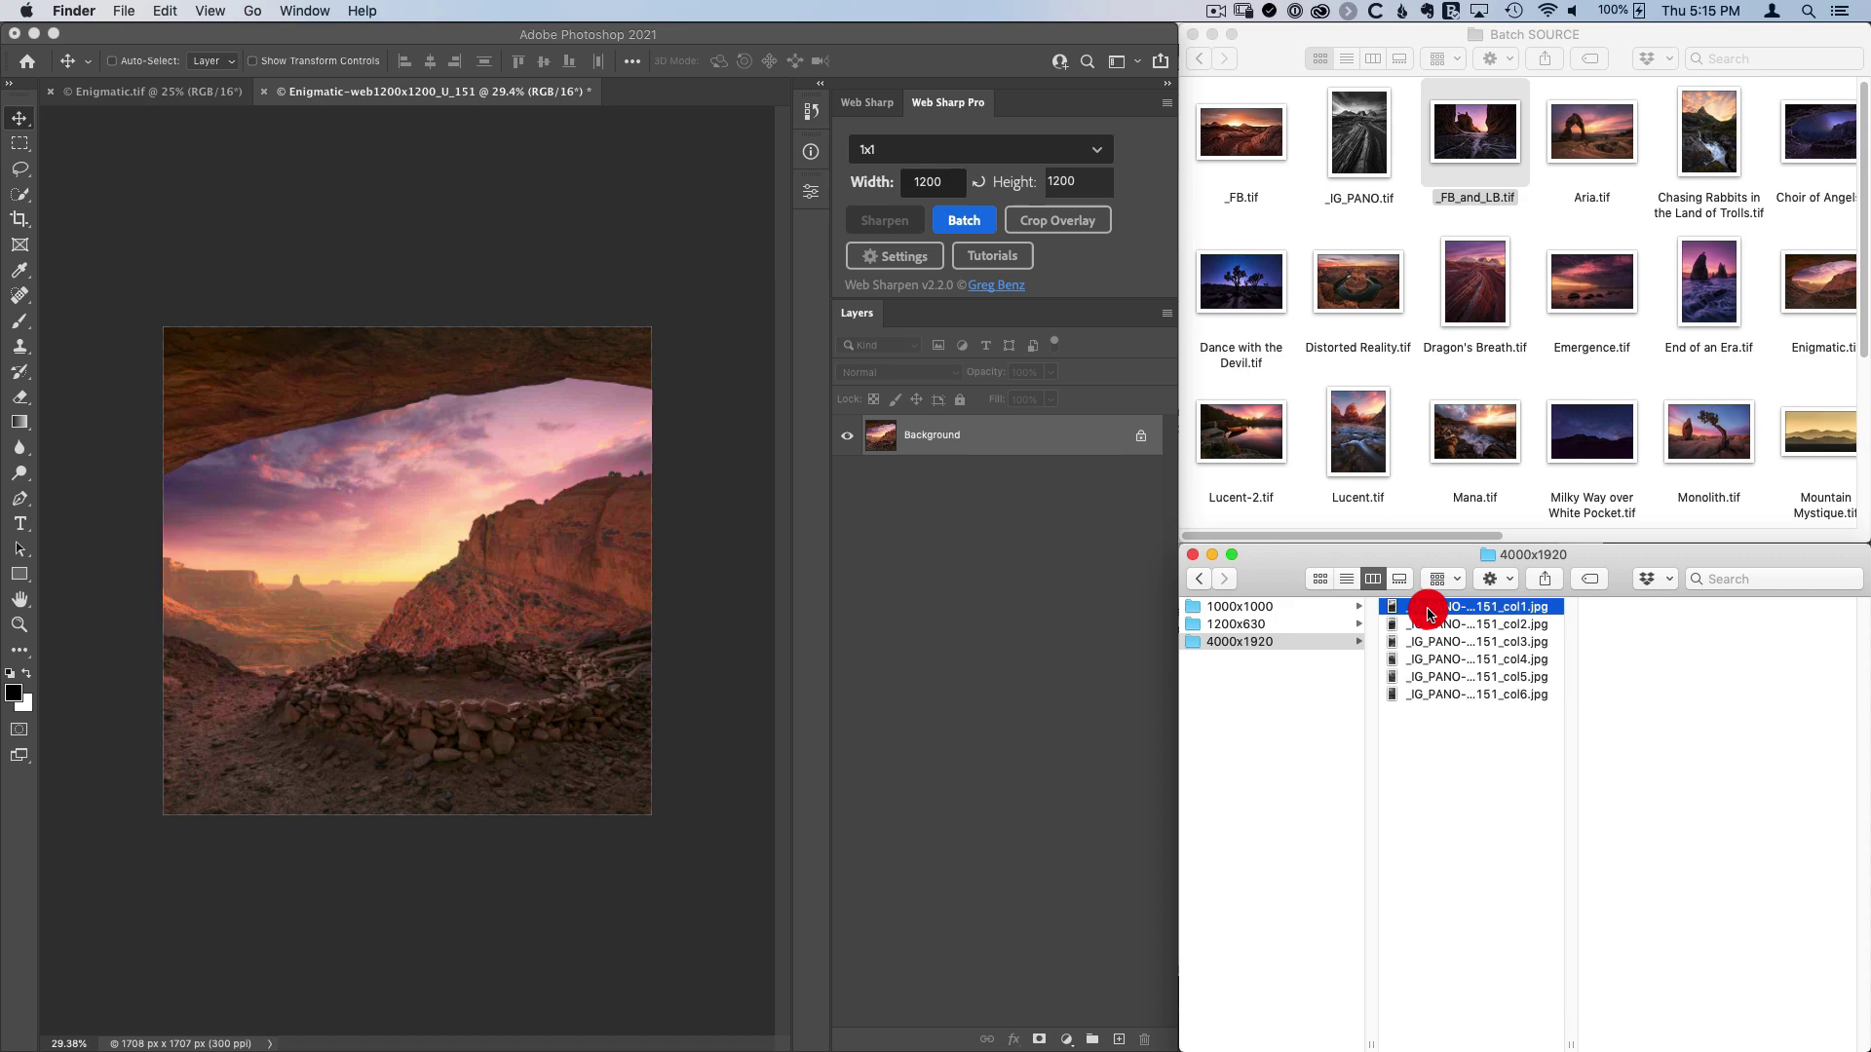
left_click(1434, 624)
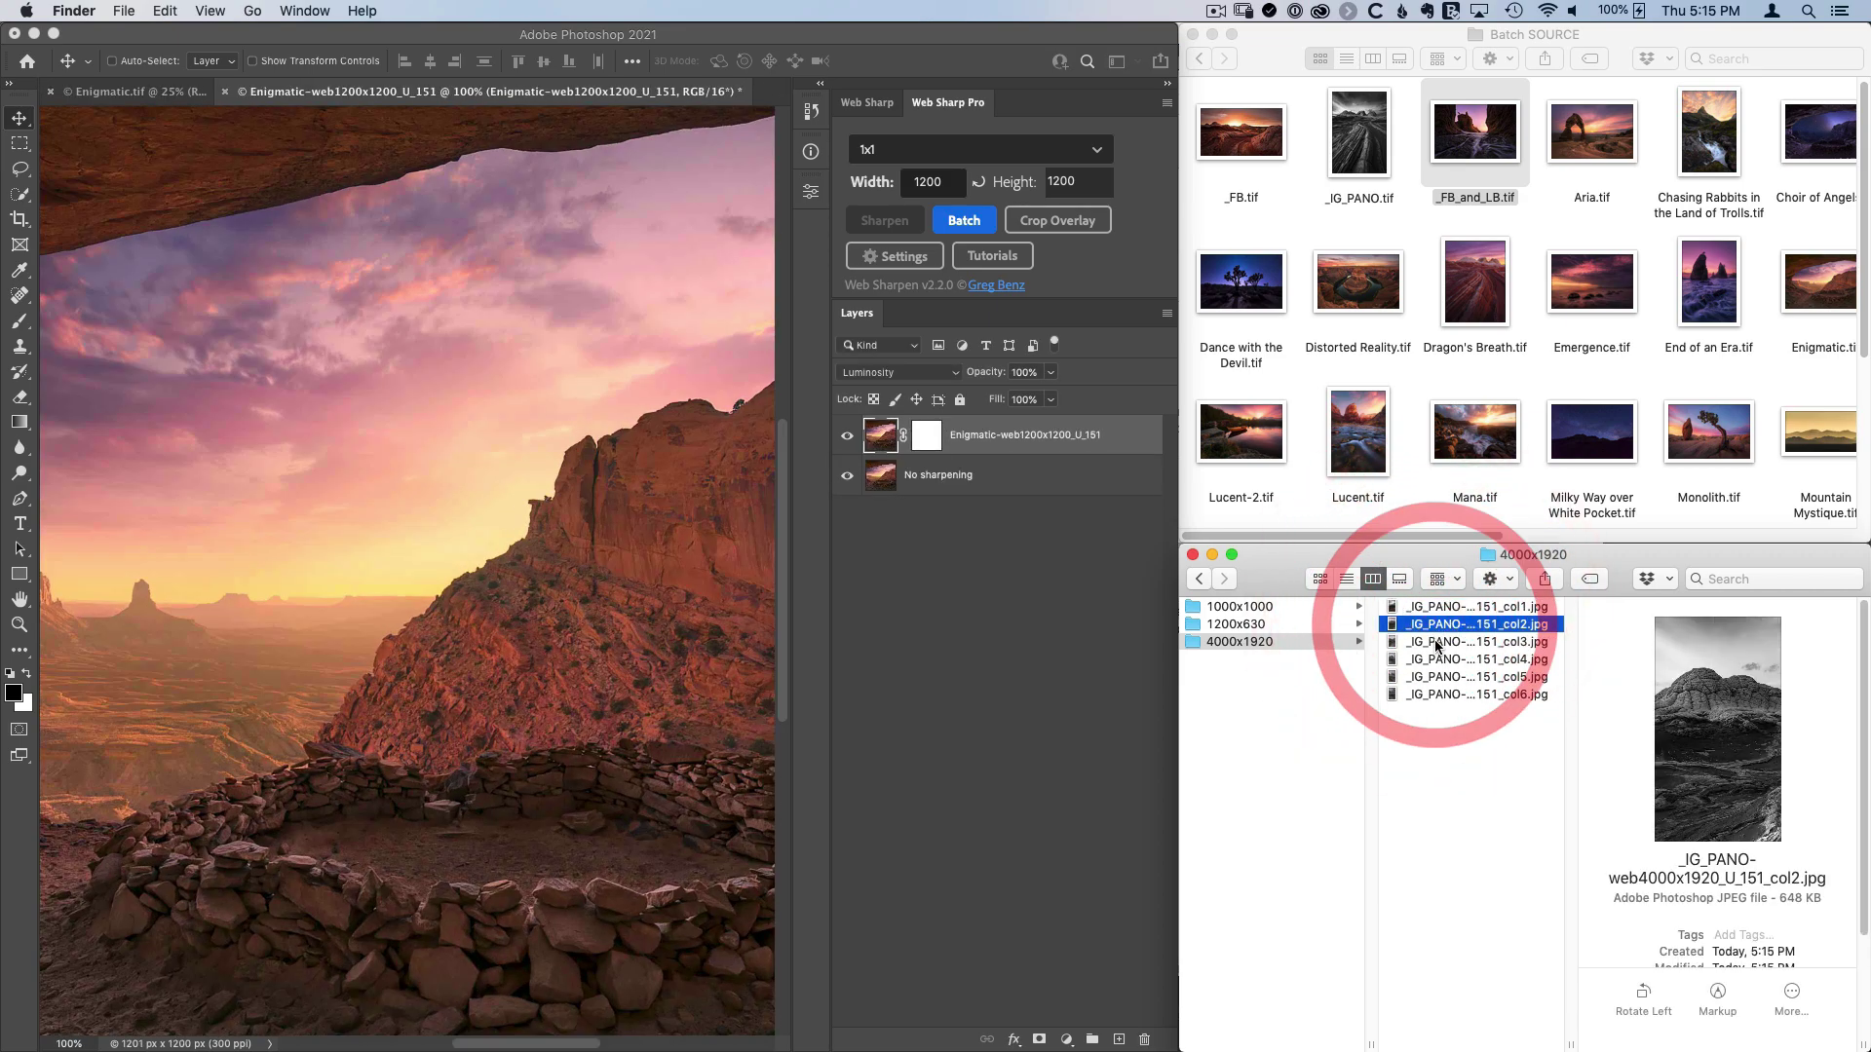
left_click(1437, 642)
left_click(1438, 660)
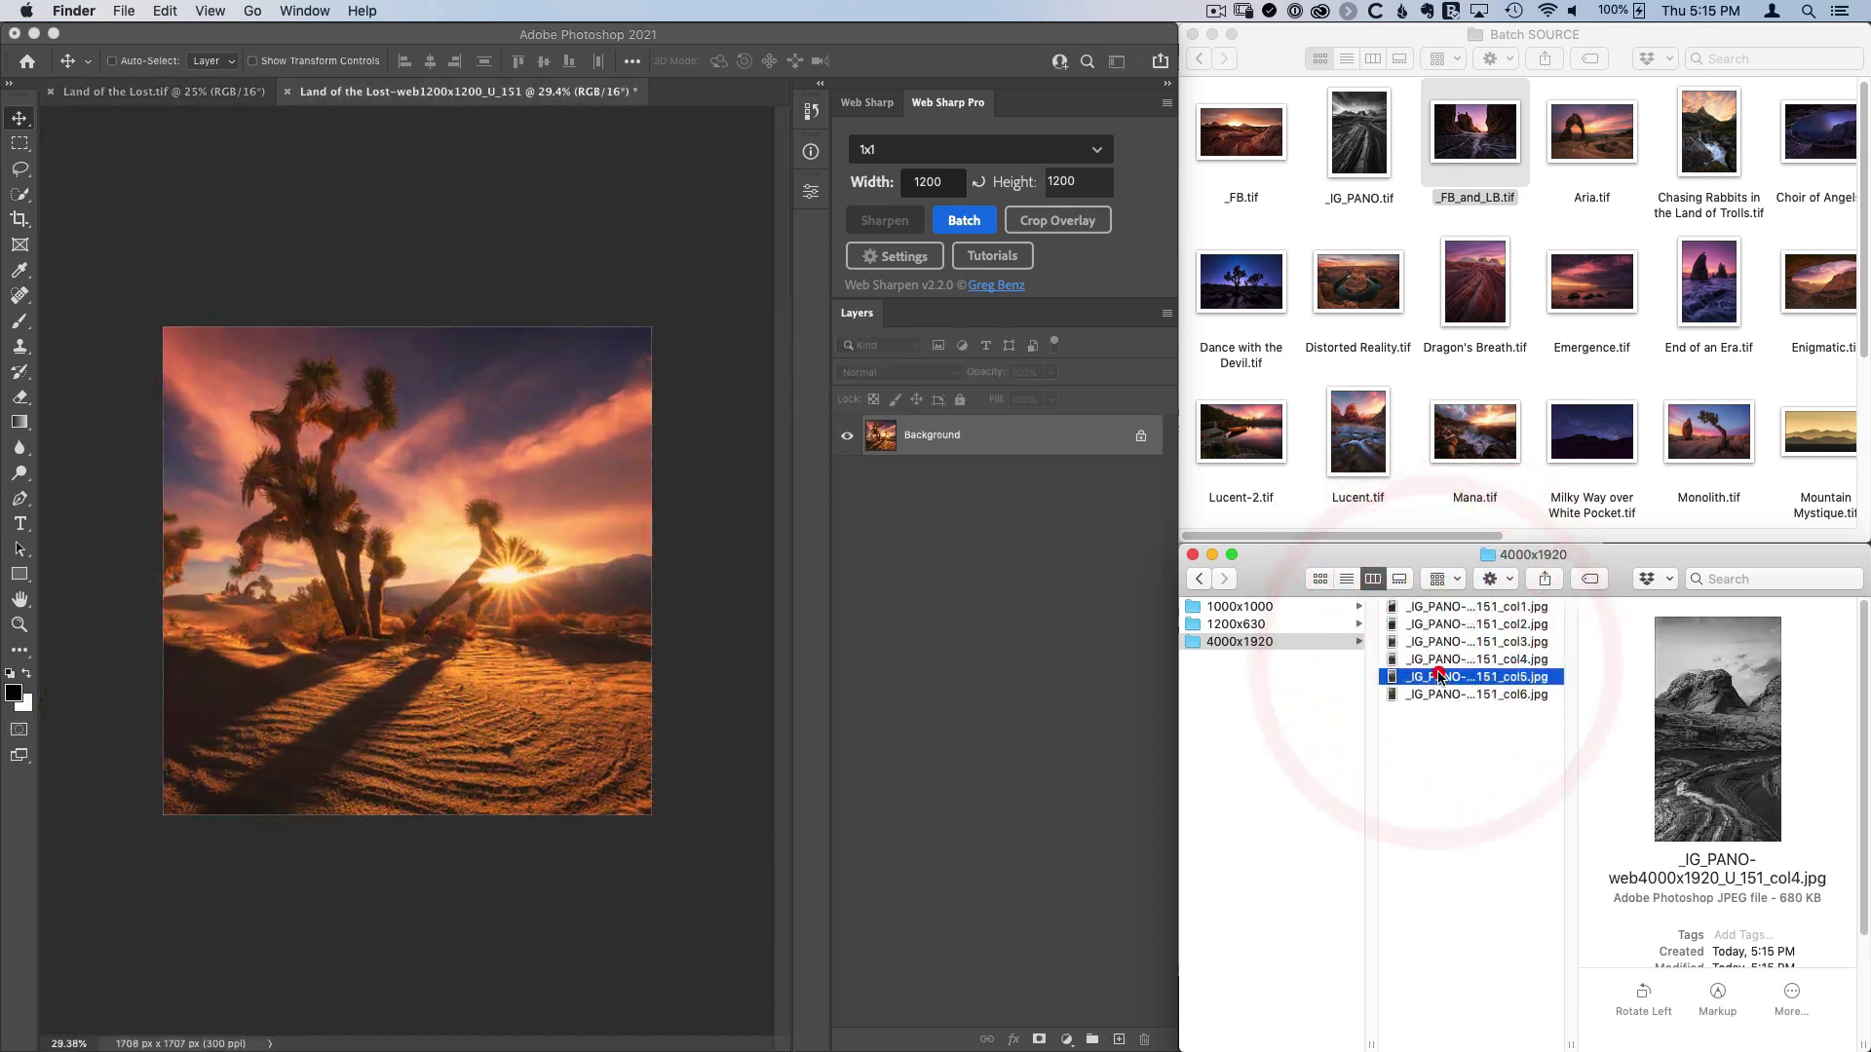
left_click(1442, 677)
left_click(1446, 693)
- Step through the six panorama column JPEGs a second time
left_click(1433, 607)
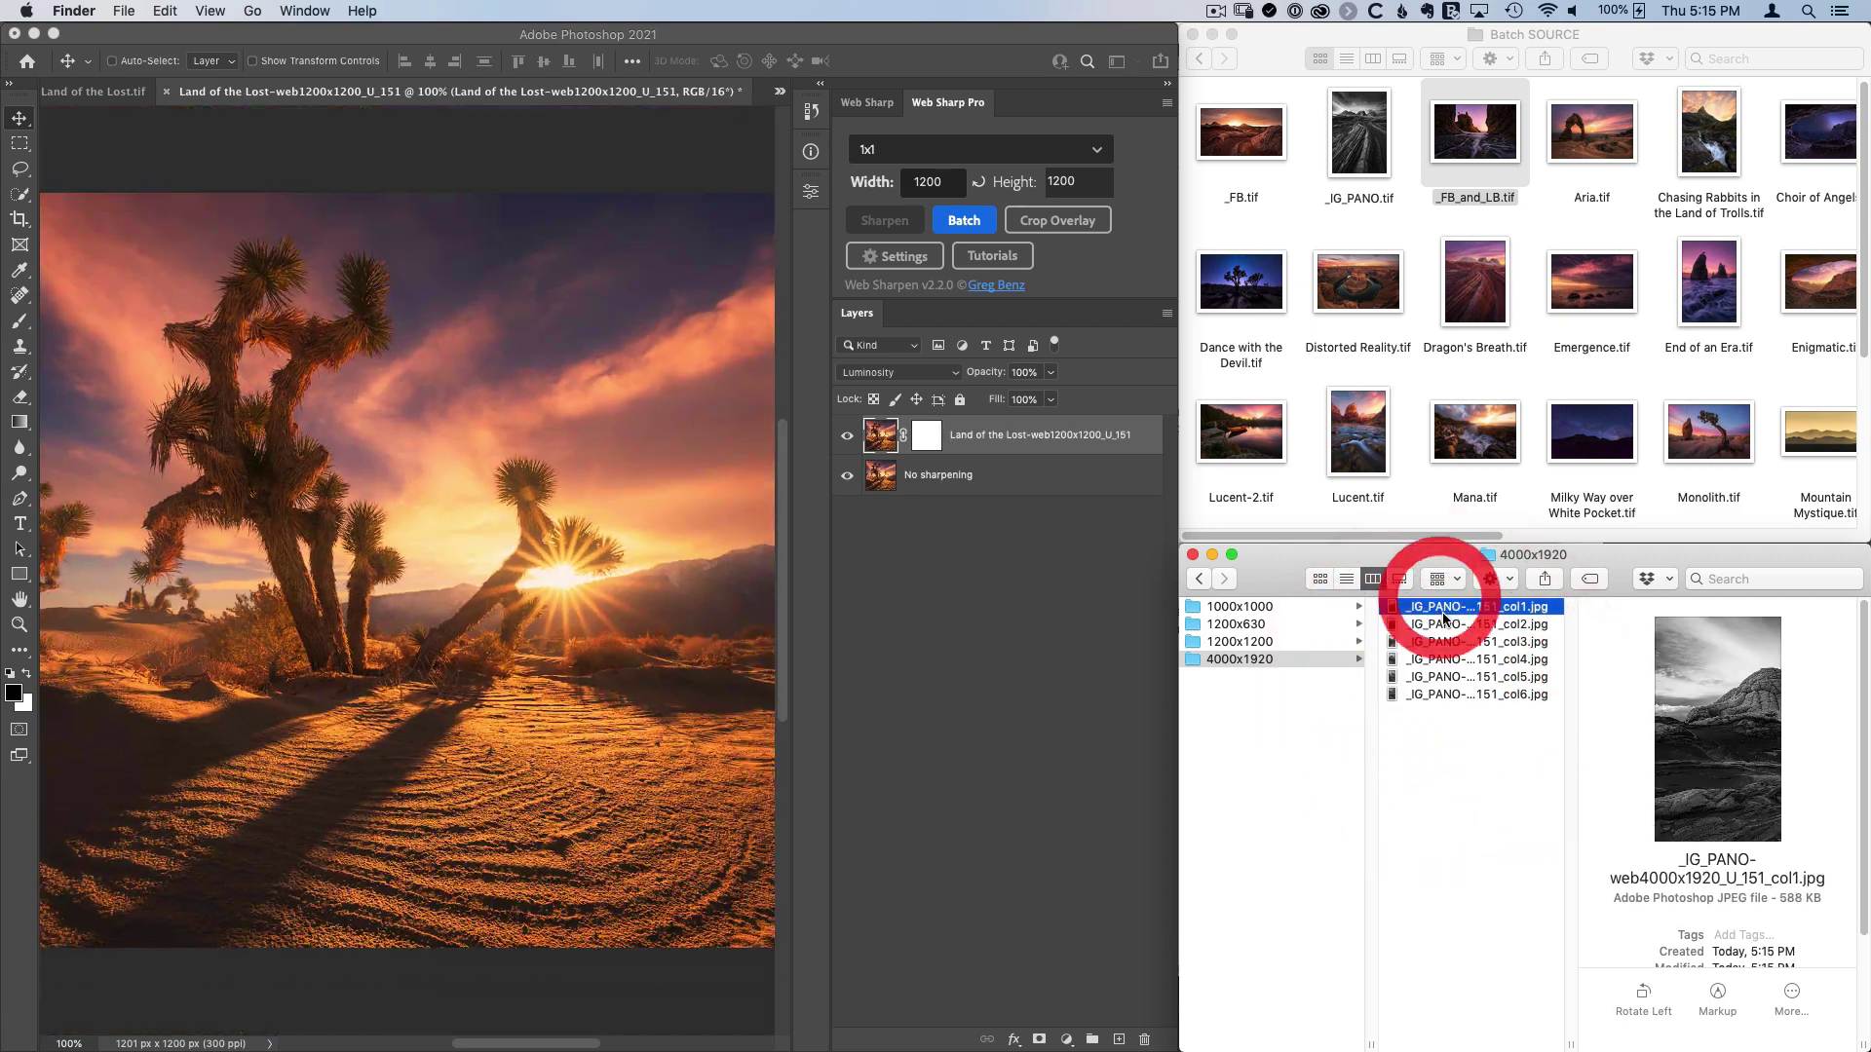
left_click(1447, 625)
left_click(1440, 642)
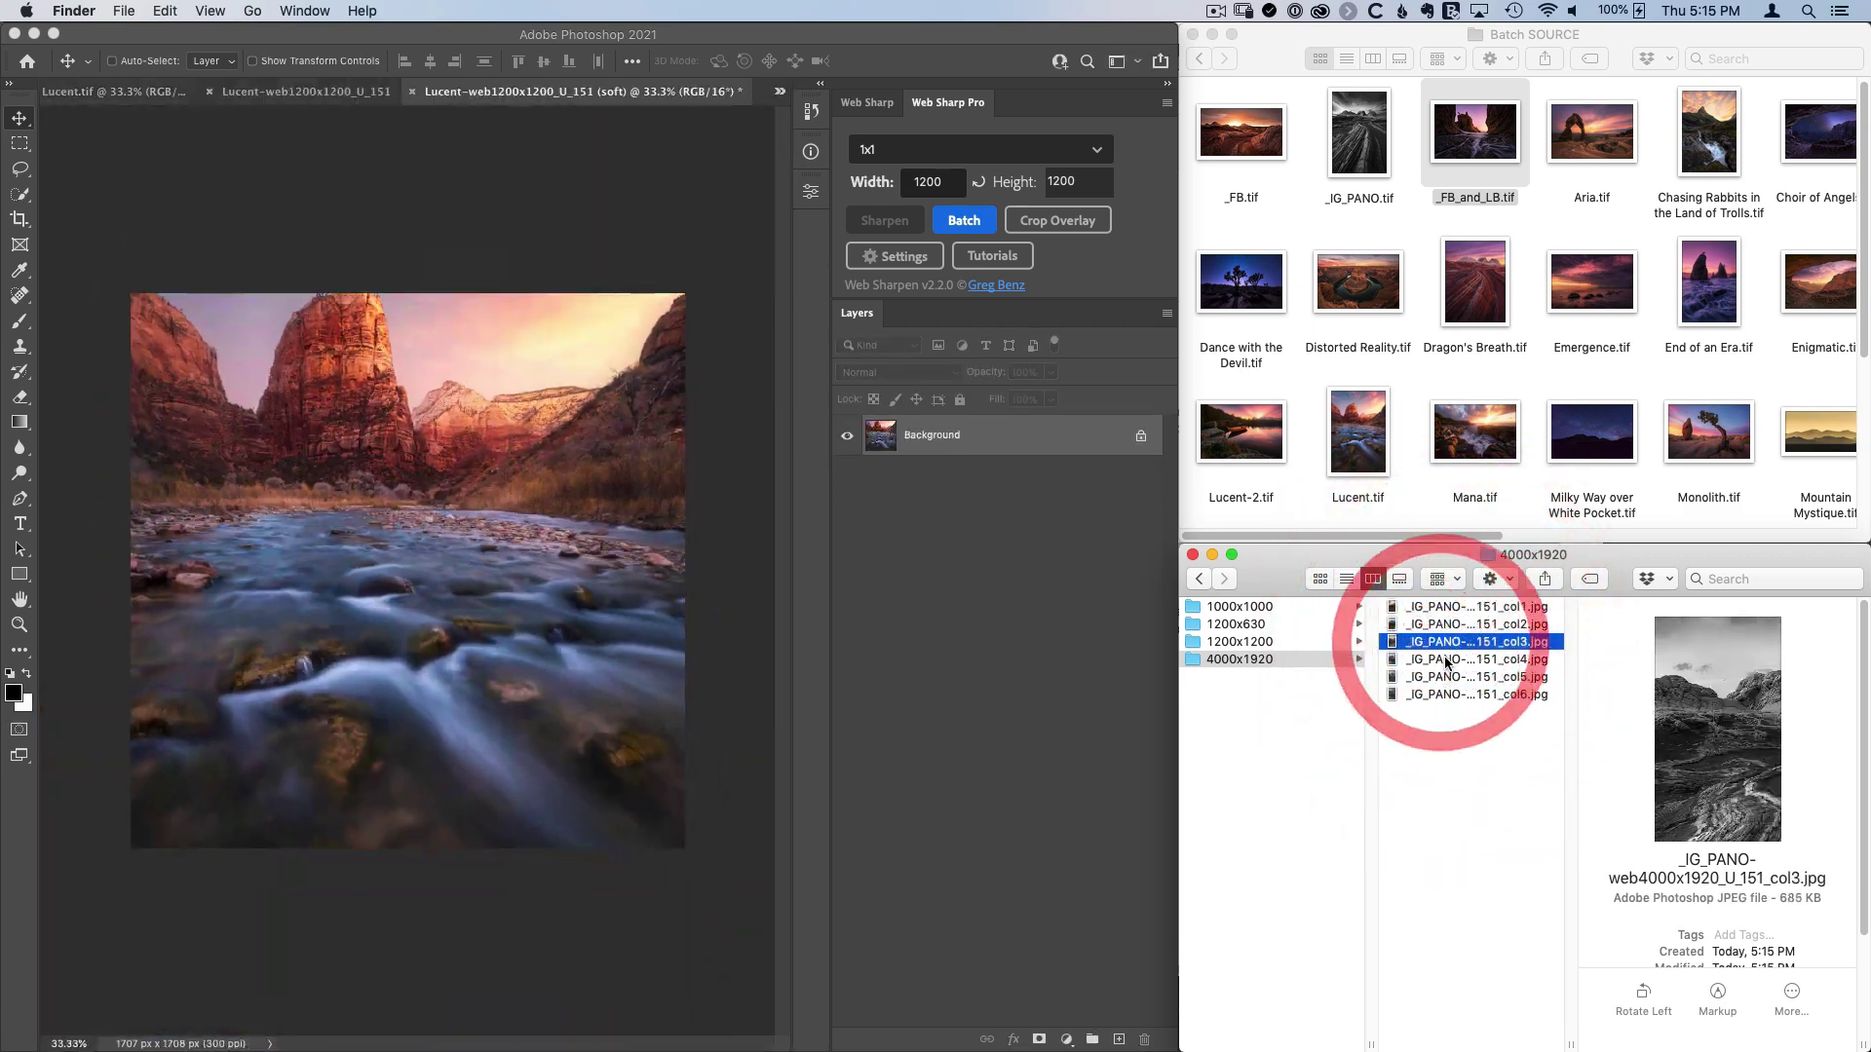
left_click(1442, 660)
left_click(1445, 677)
left_click(1440, 694)
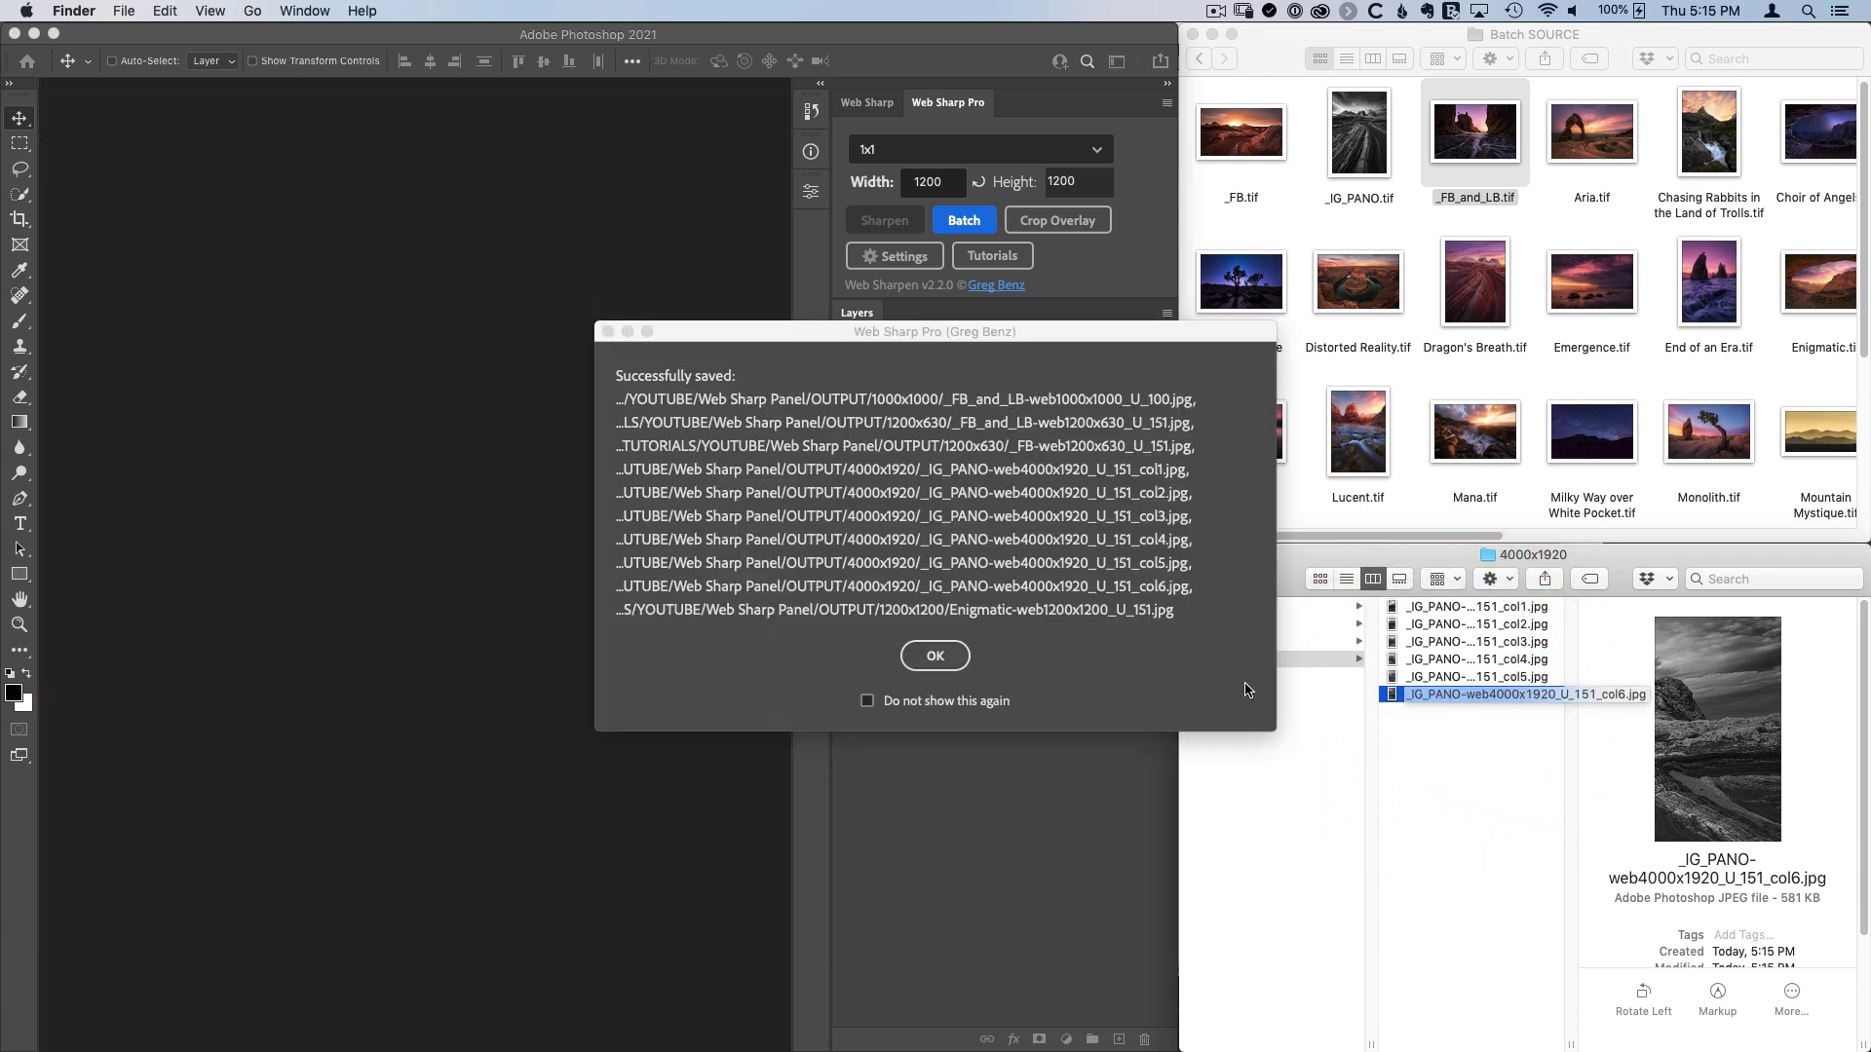
- Dismiss the success dialog and preview the Enigmatic, Land of the Lost and Lucent JPEGs in 1200x1200
left_click(954, 656)
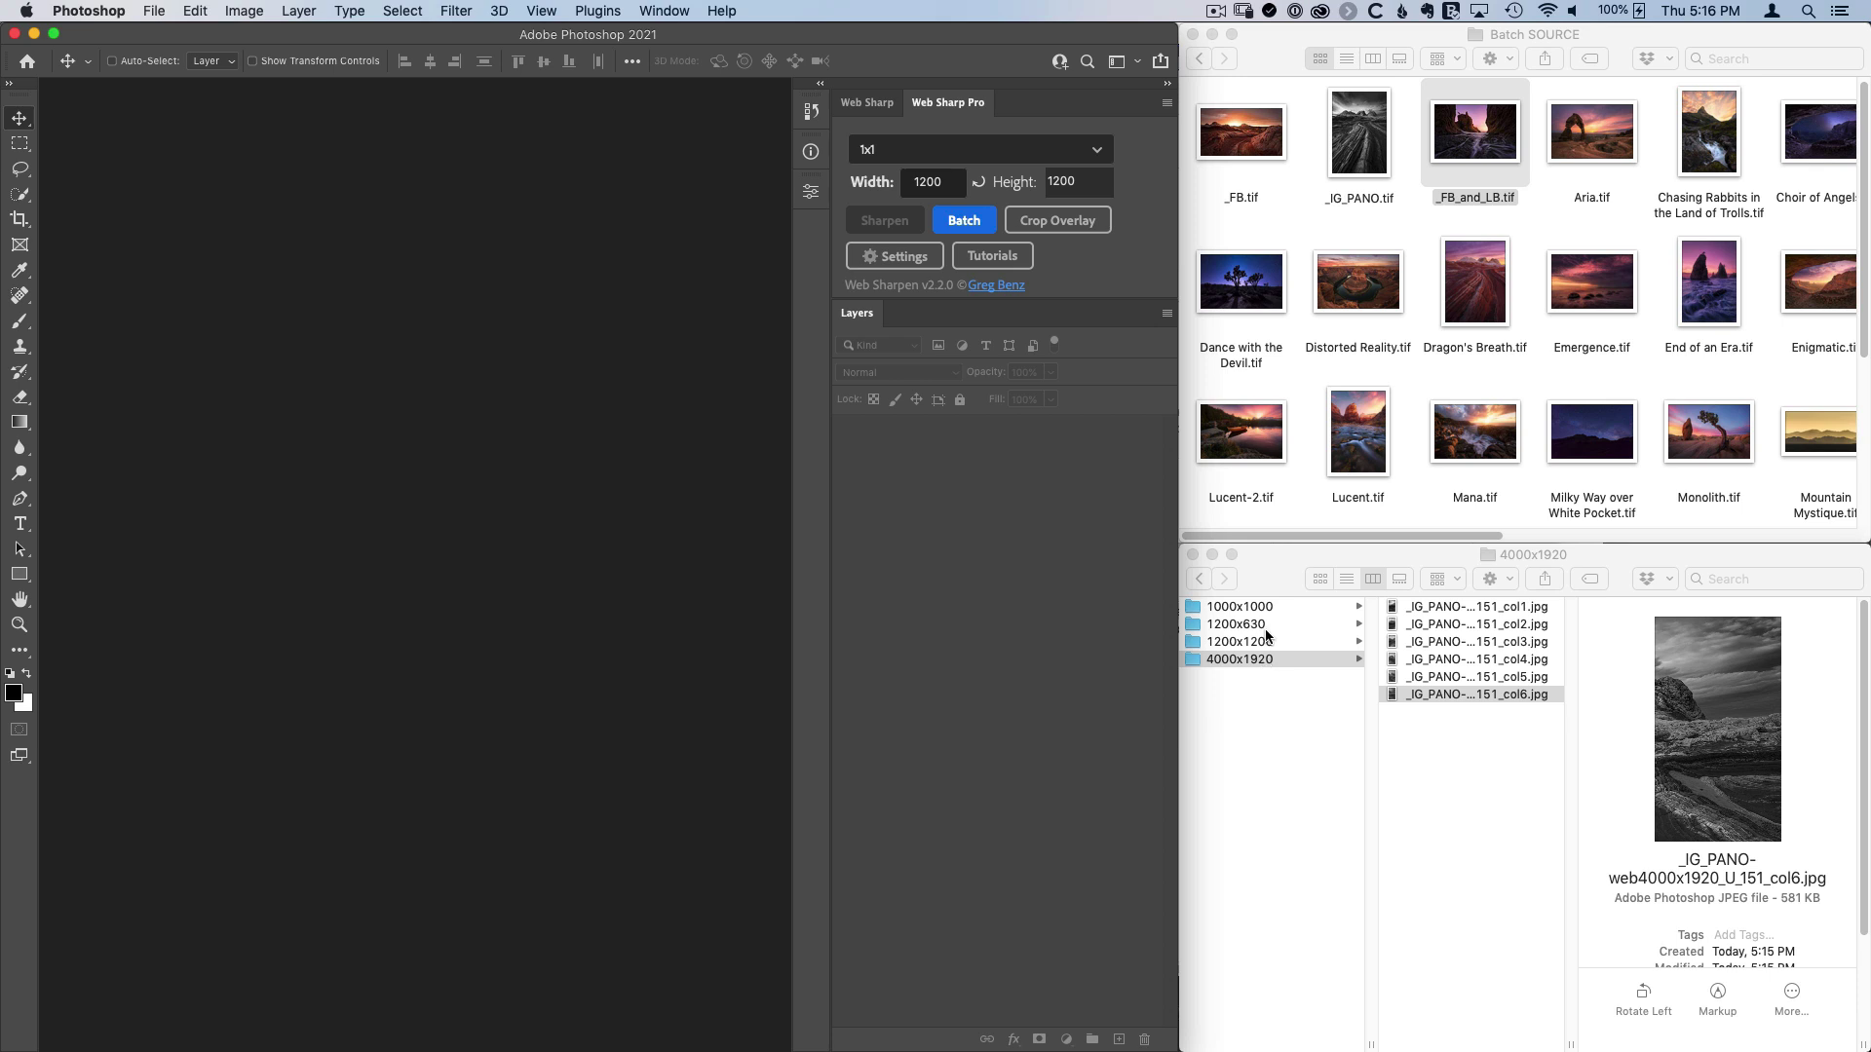
left_click(1257, 641)
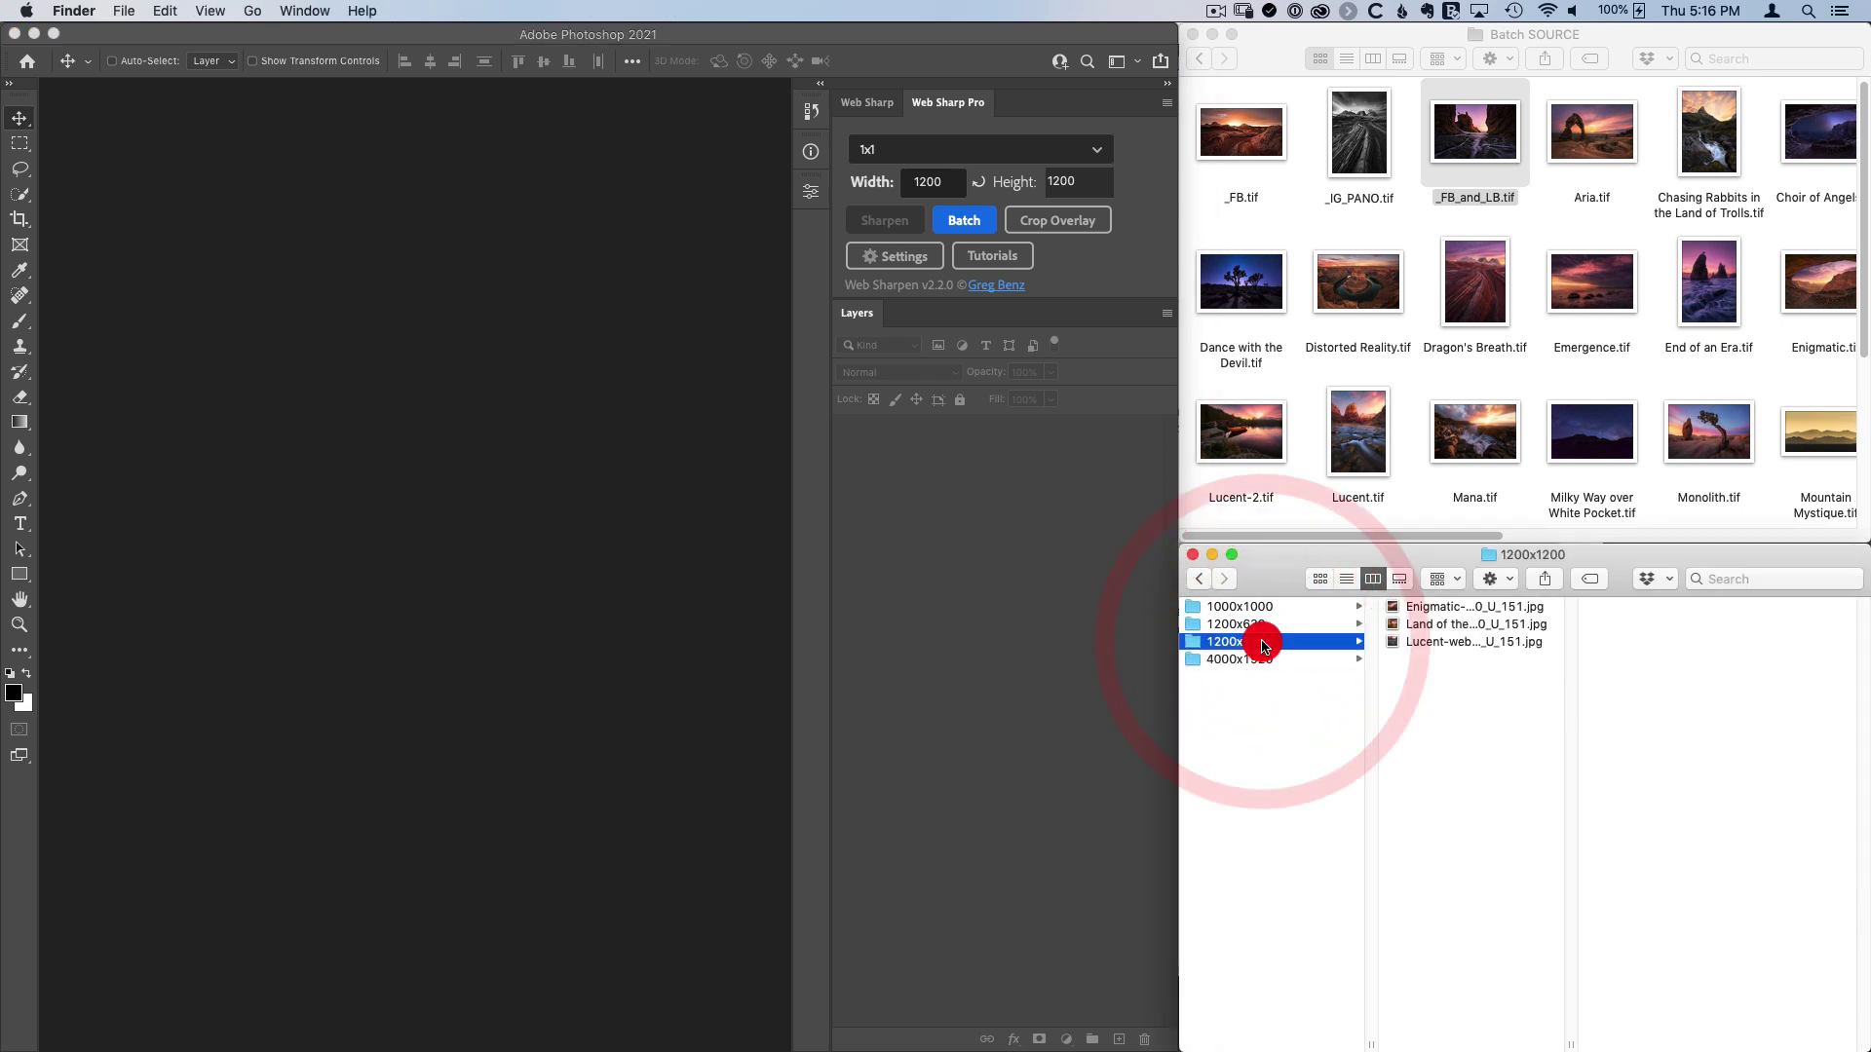
left_click(1415, 609)
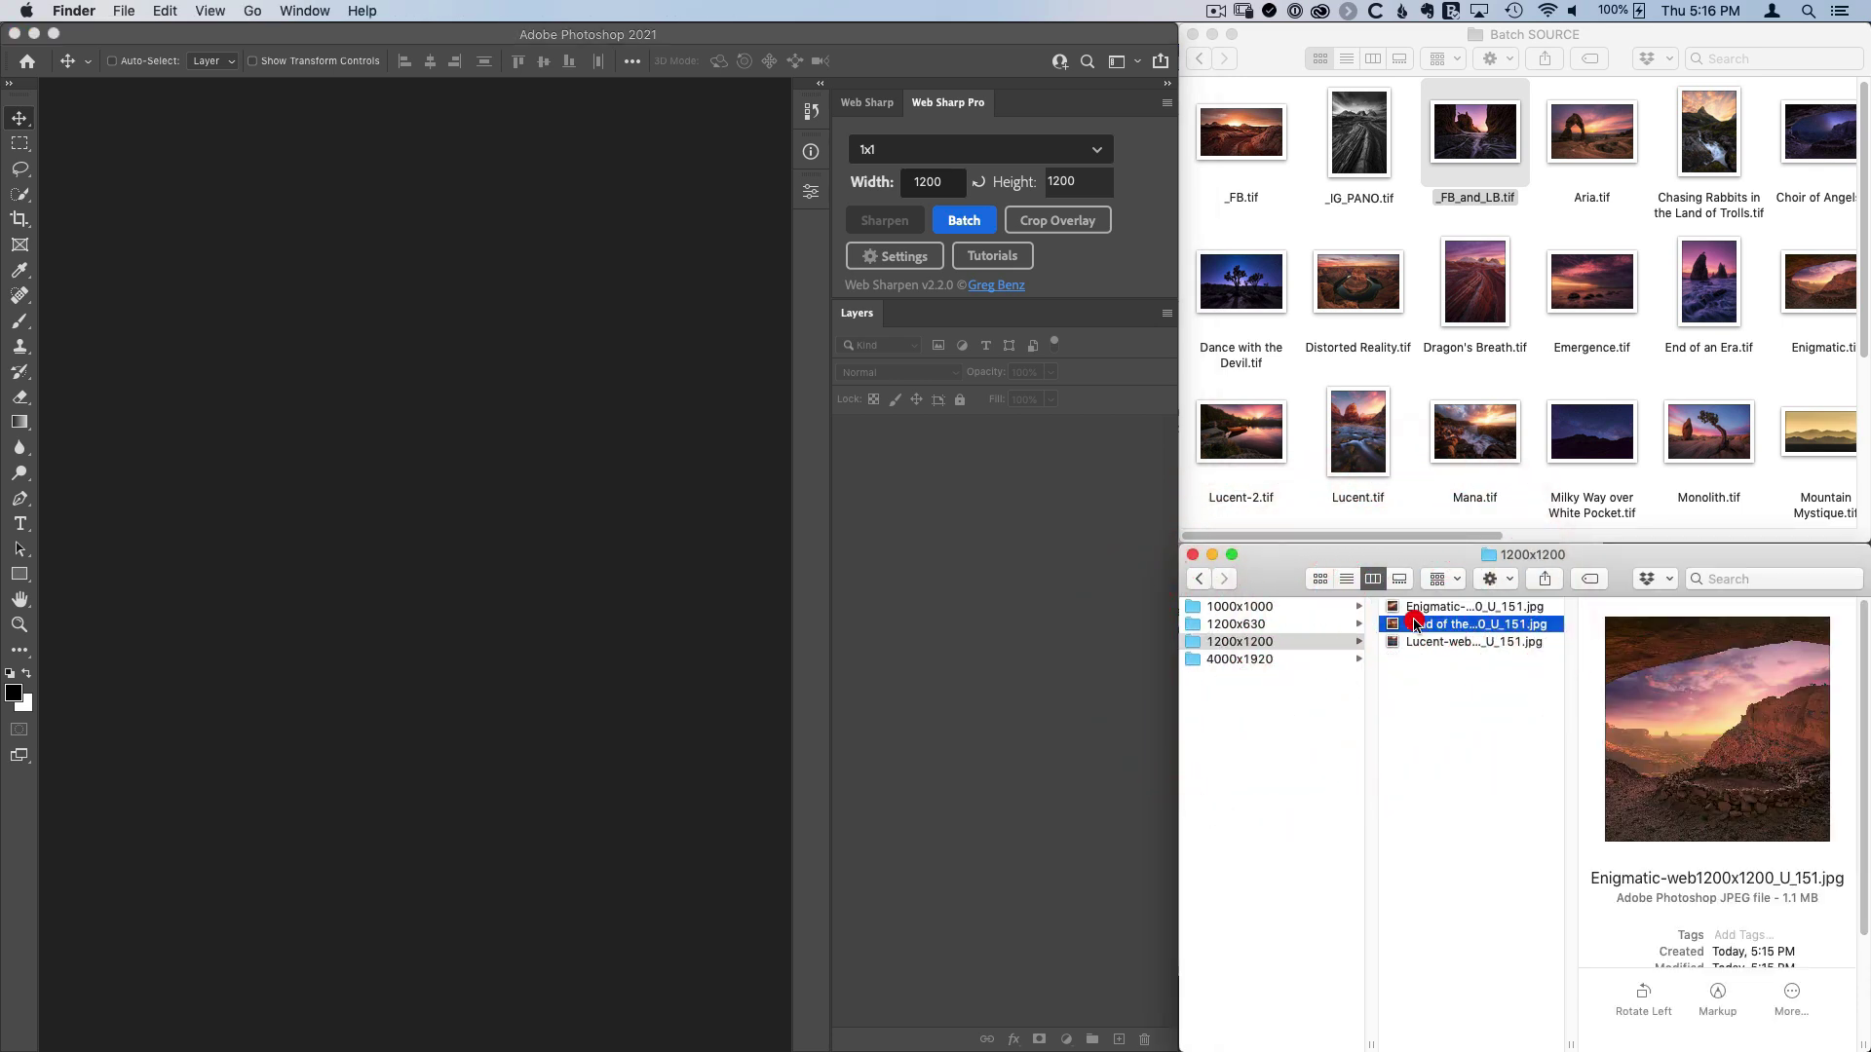
left_click(1417, 642)
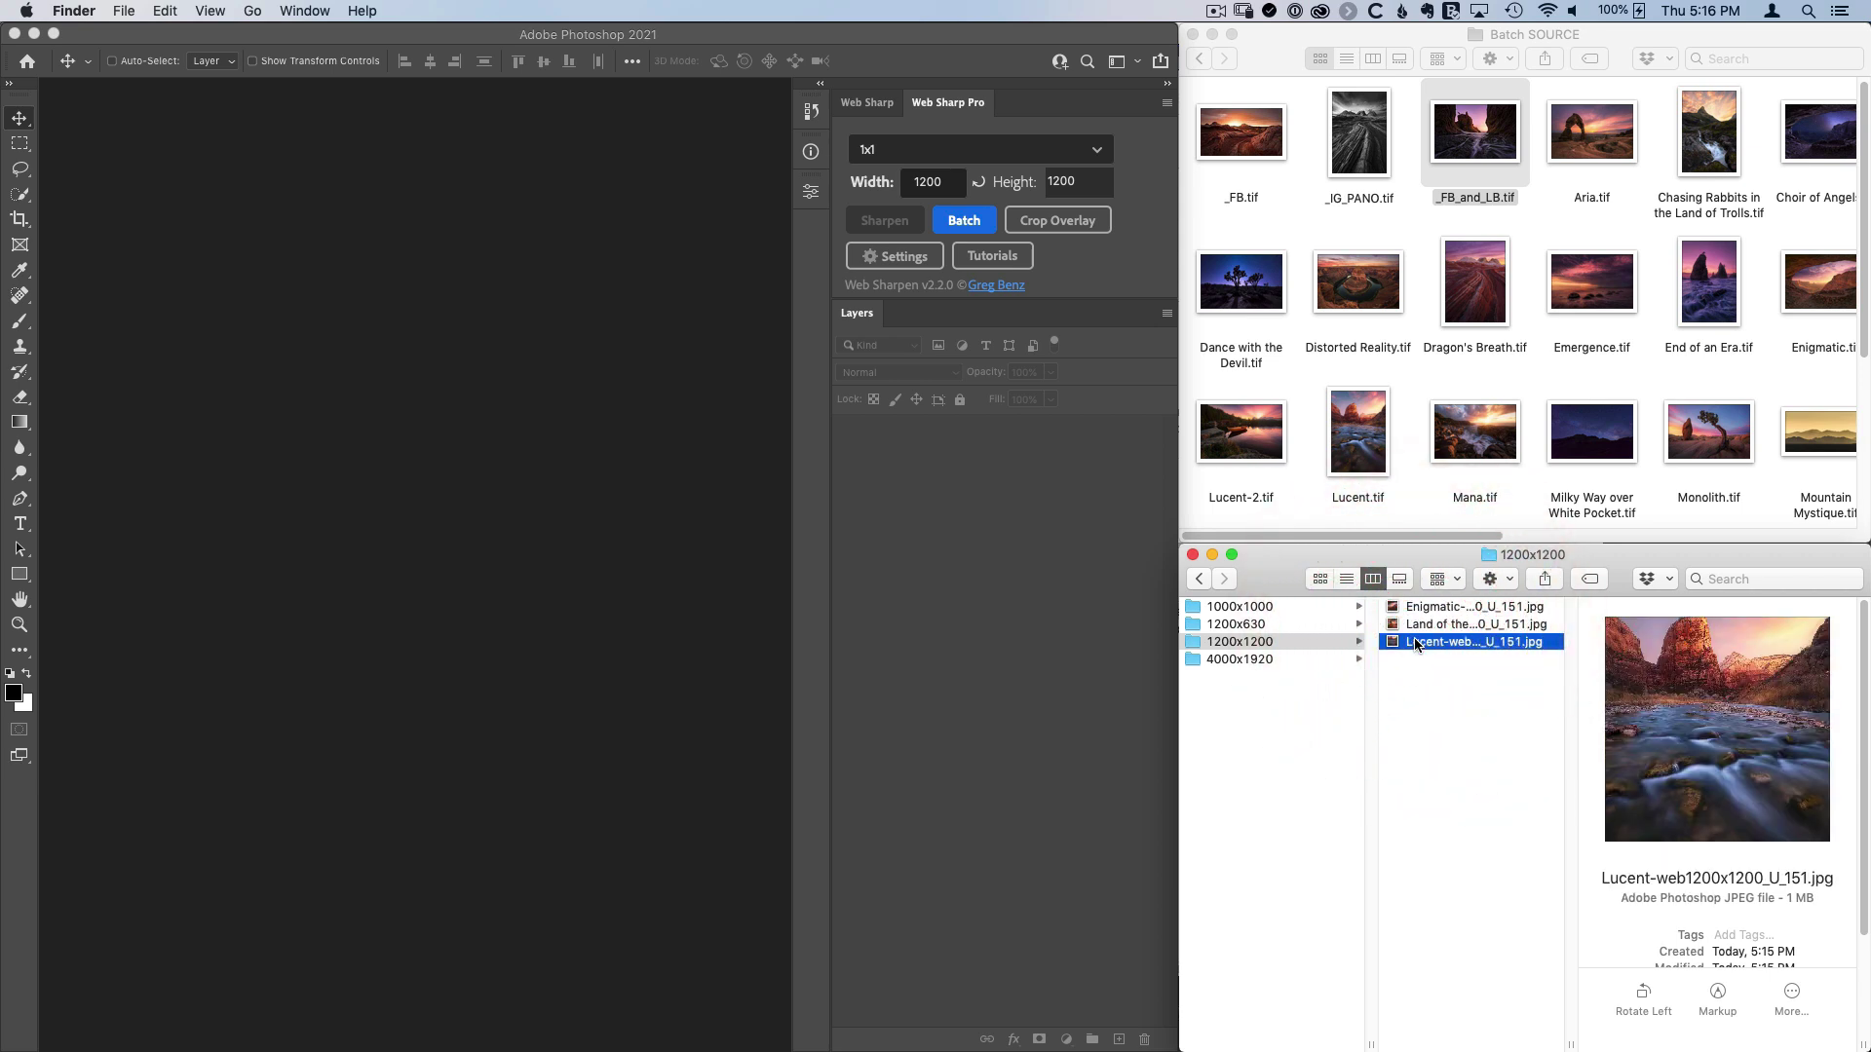
left_click(1418, 624)
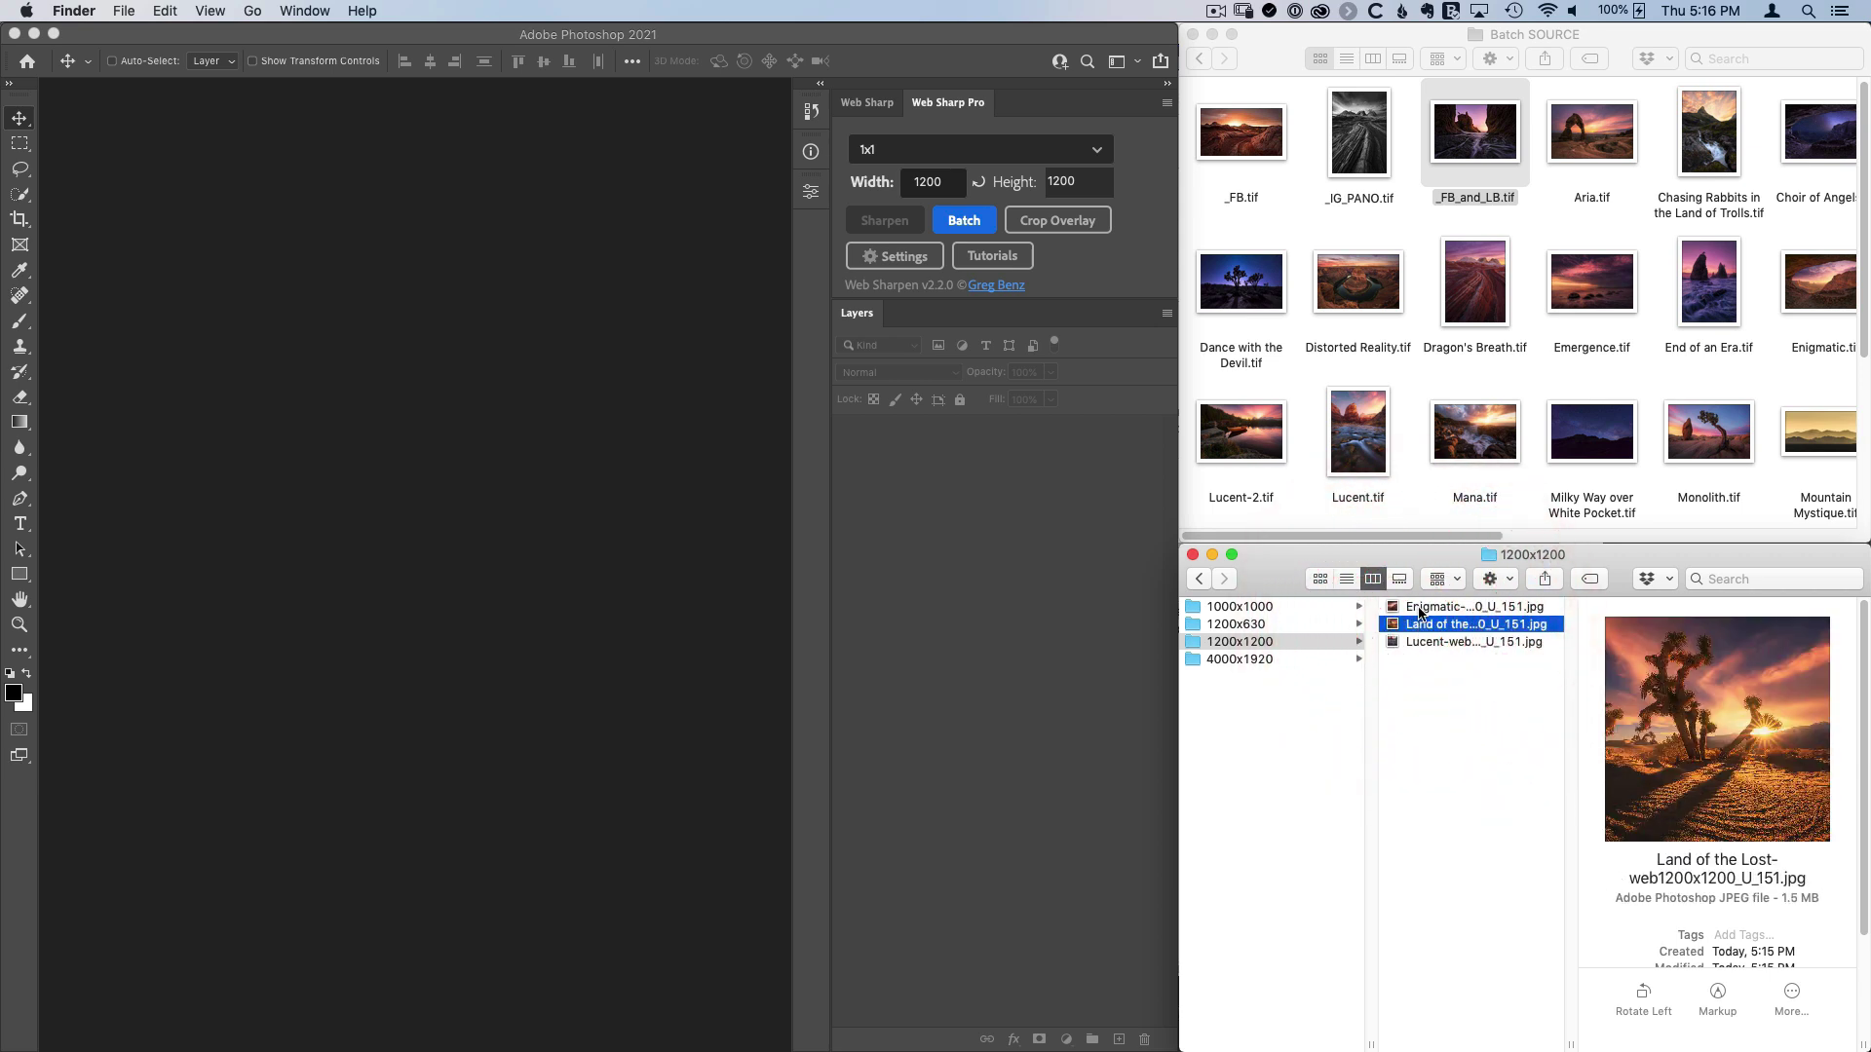
left_click(1419, 607)
left_click(1423, 641)
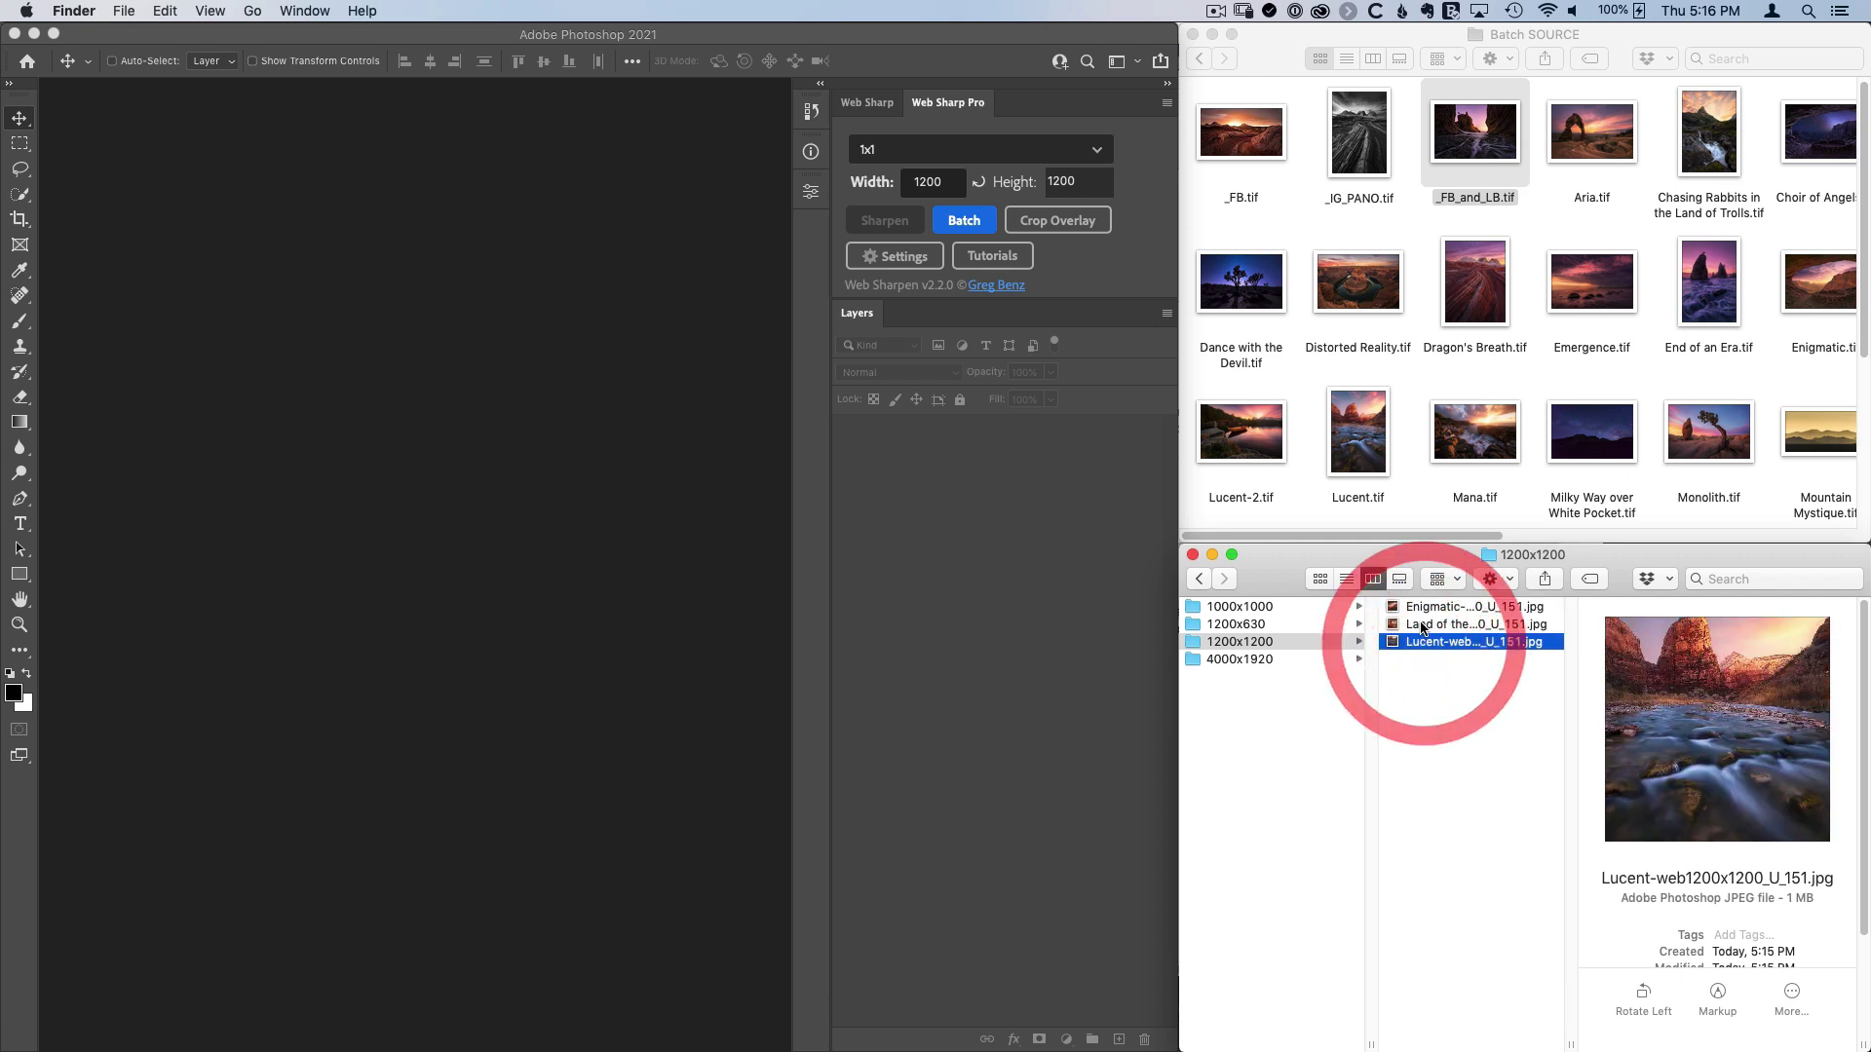
left_click(1421, 625)
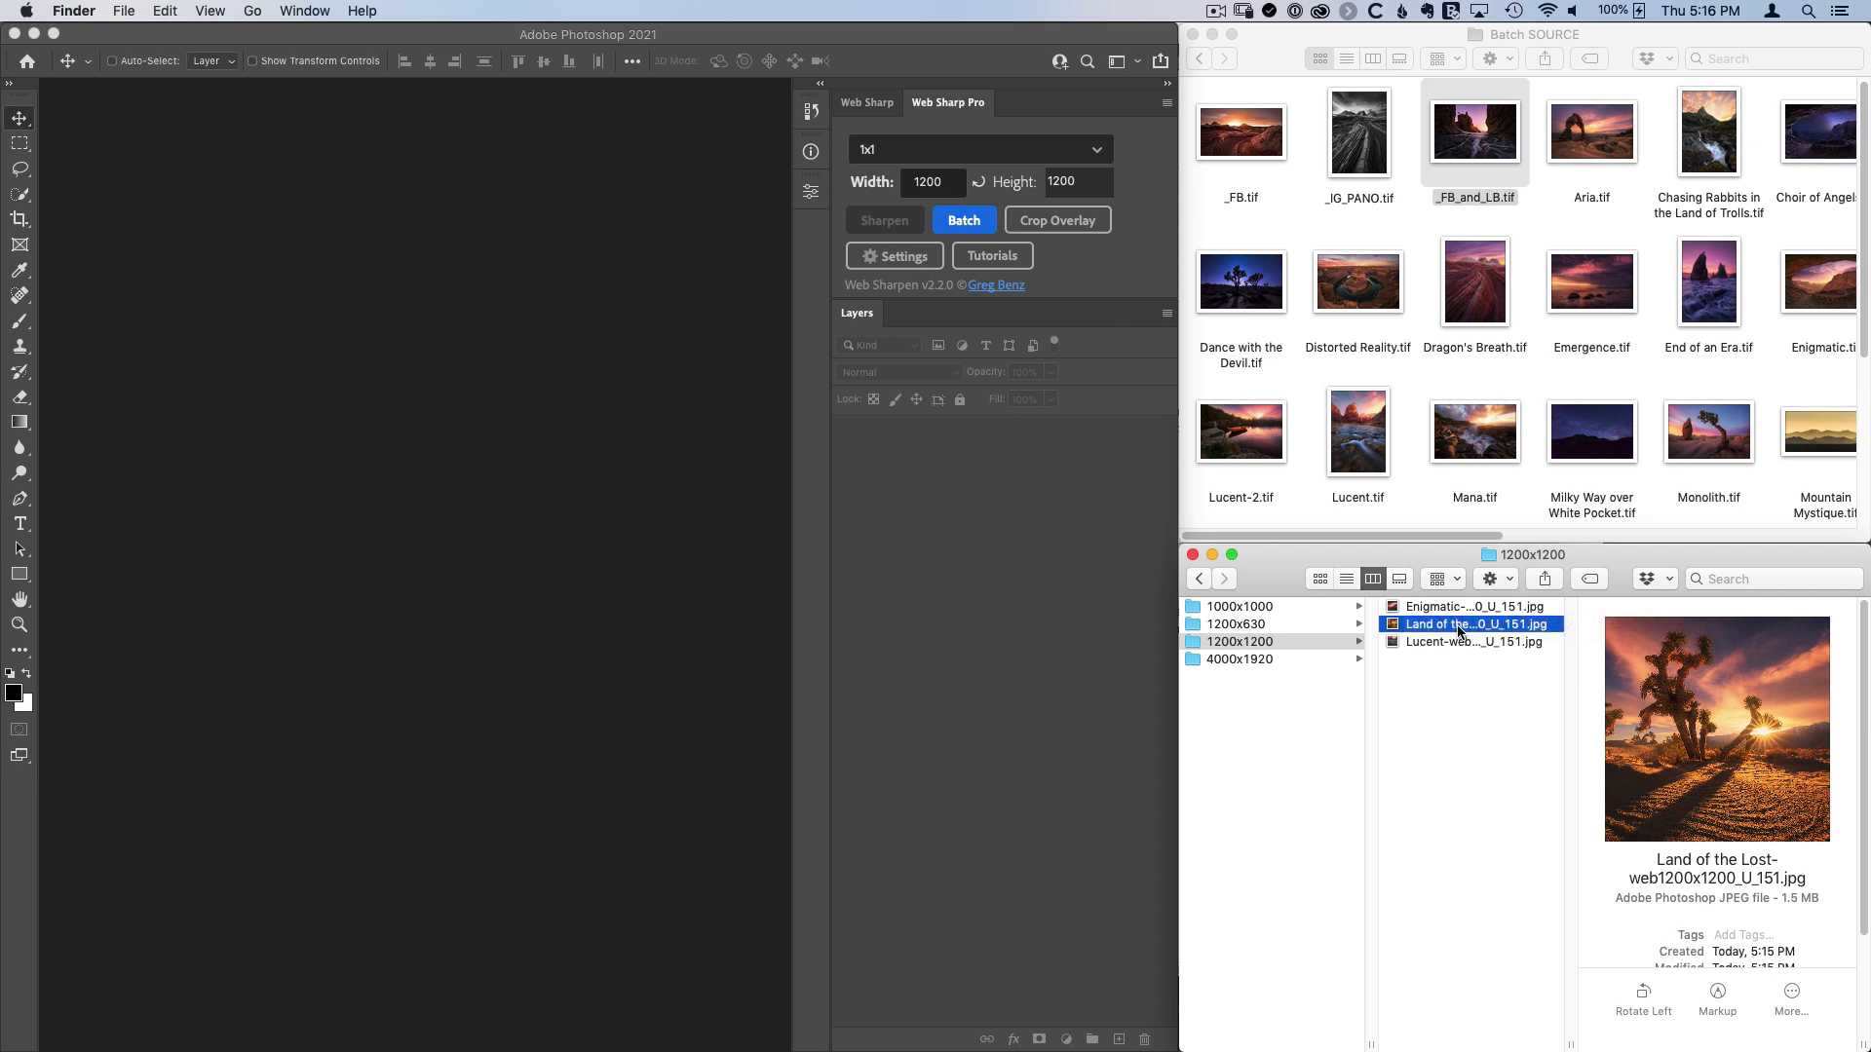
left_click(1459, 632)
- Begin a batch with Crooner, Dance with the Devil and Dragon's Breath, then cancel the file choice
left_click(974, 222)
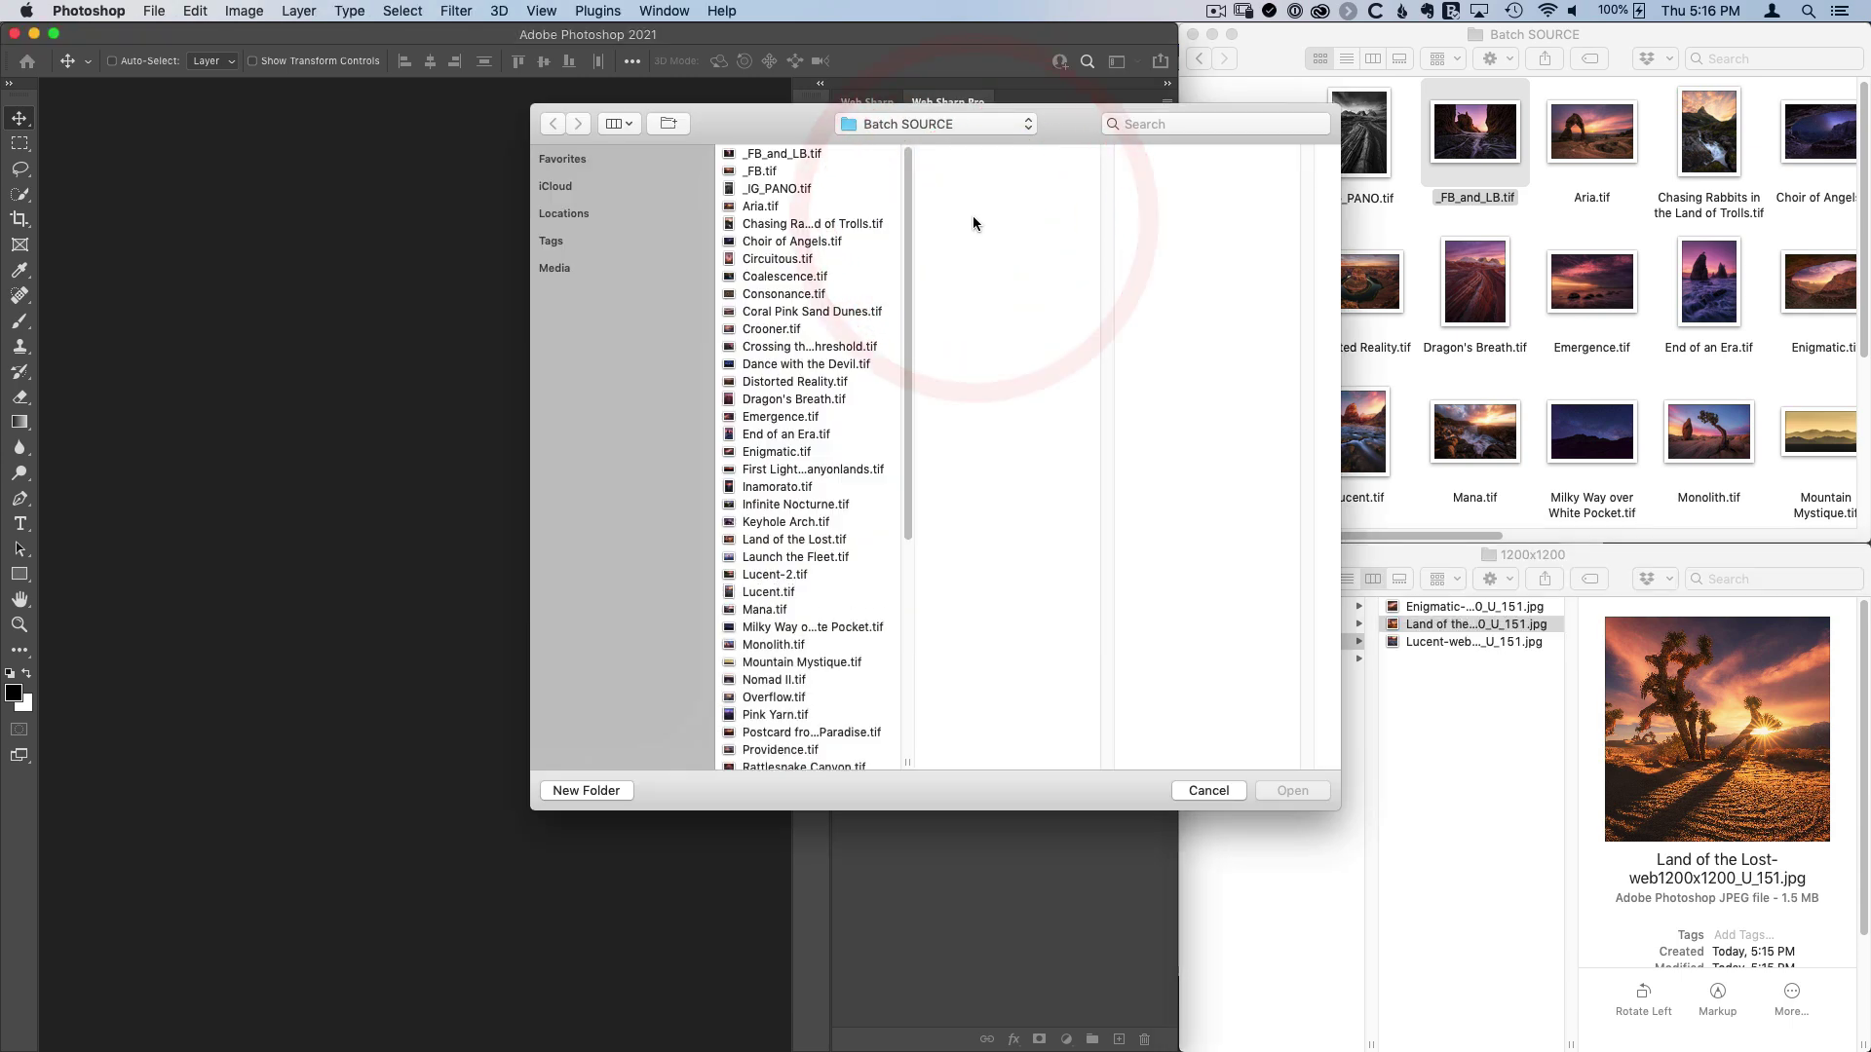
left_click(772, 330)
left_click(780, 365, "super")
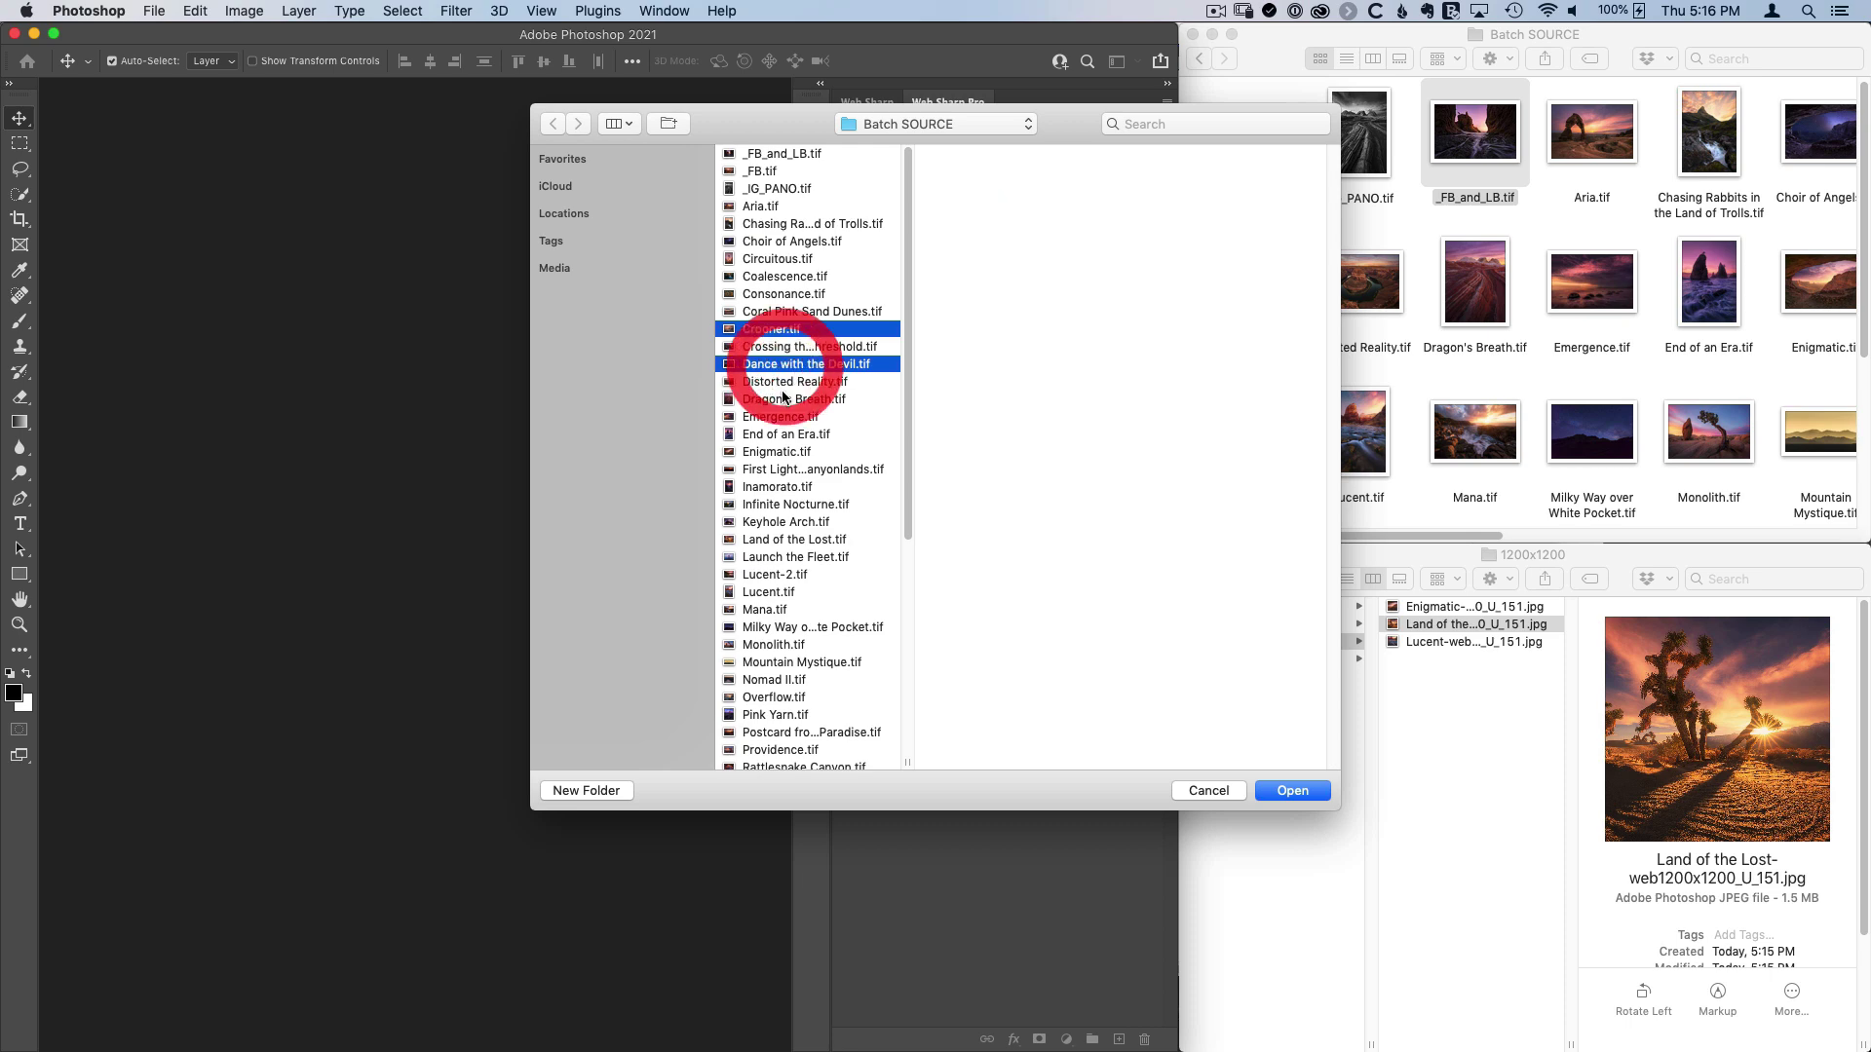
left_click(781, 396, "super")
left_click(1200, 790)
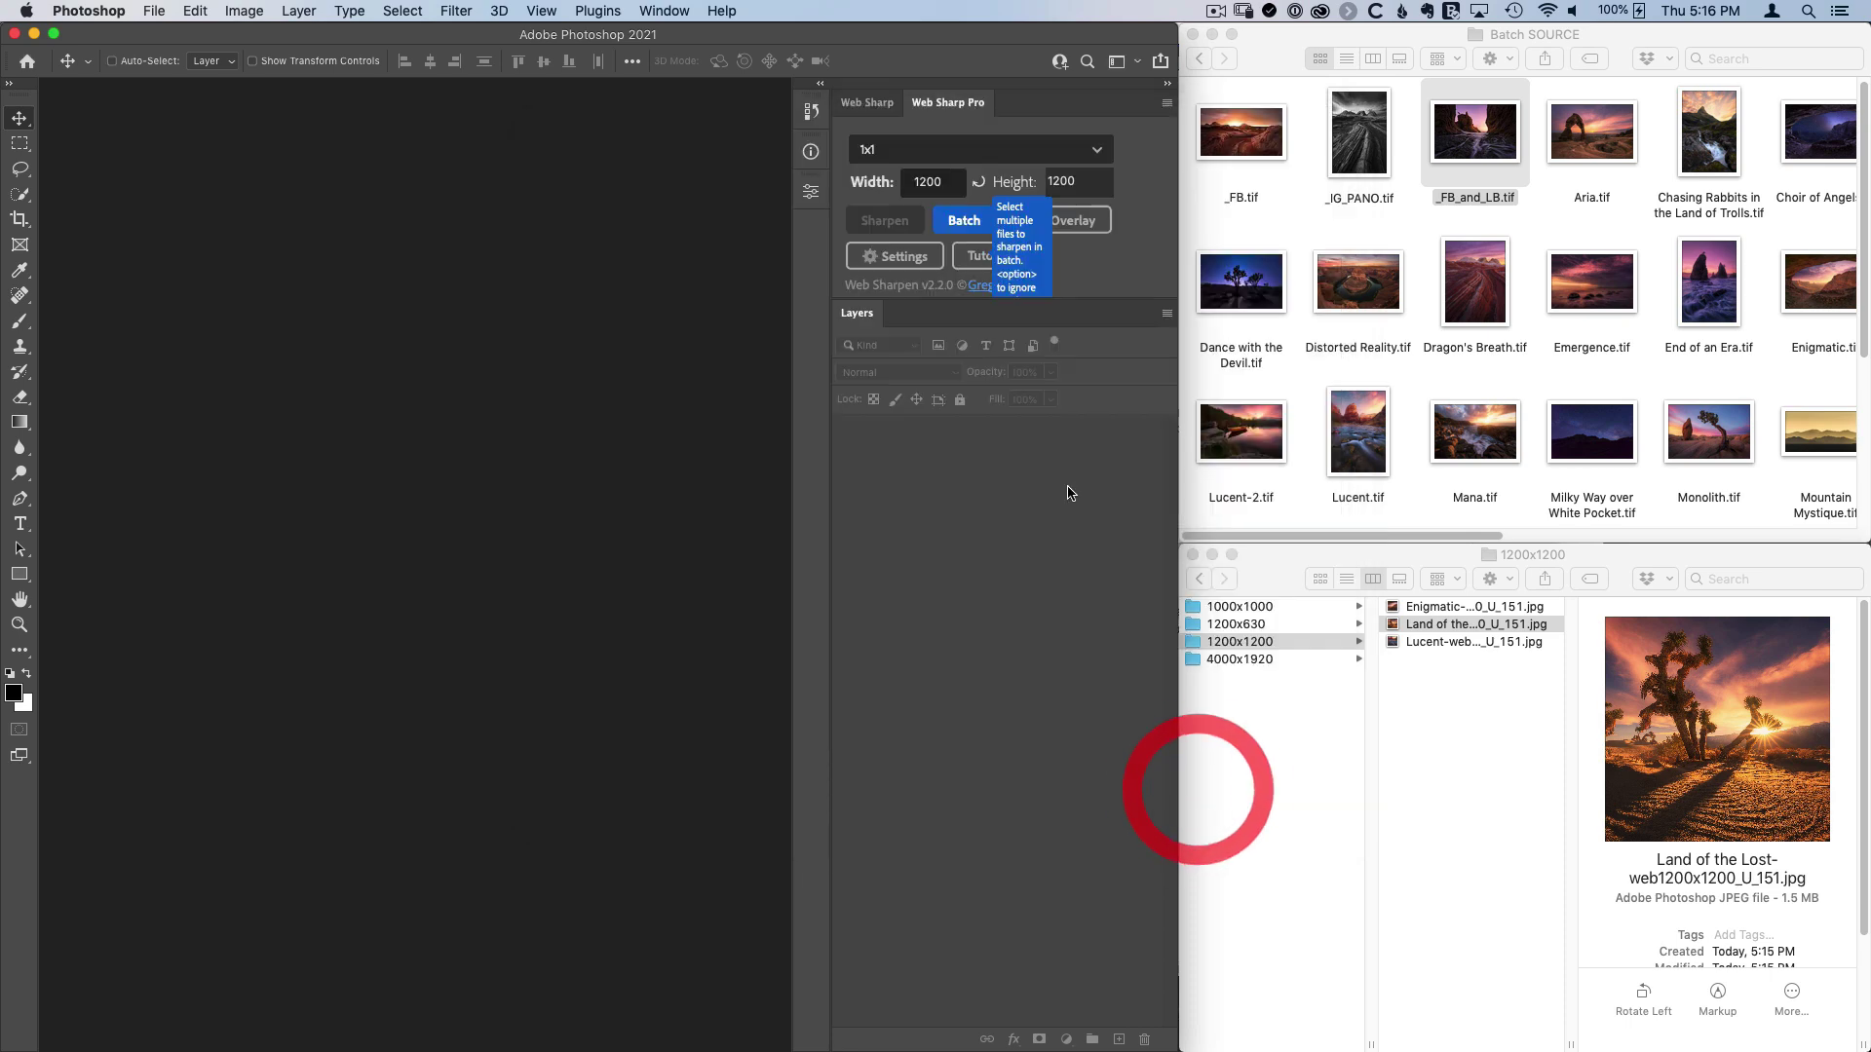
- Set Web Sharp Pro's Main-tab Crop option to 'Crop interactively' and start a new batch
left_click(898, 261)
left_click(687, 268)
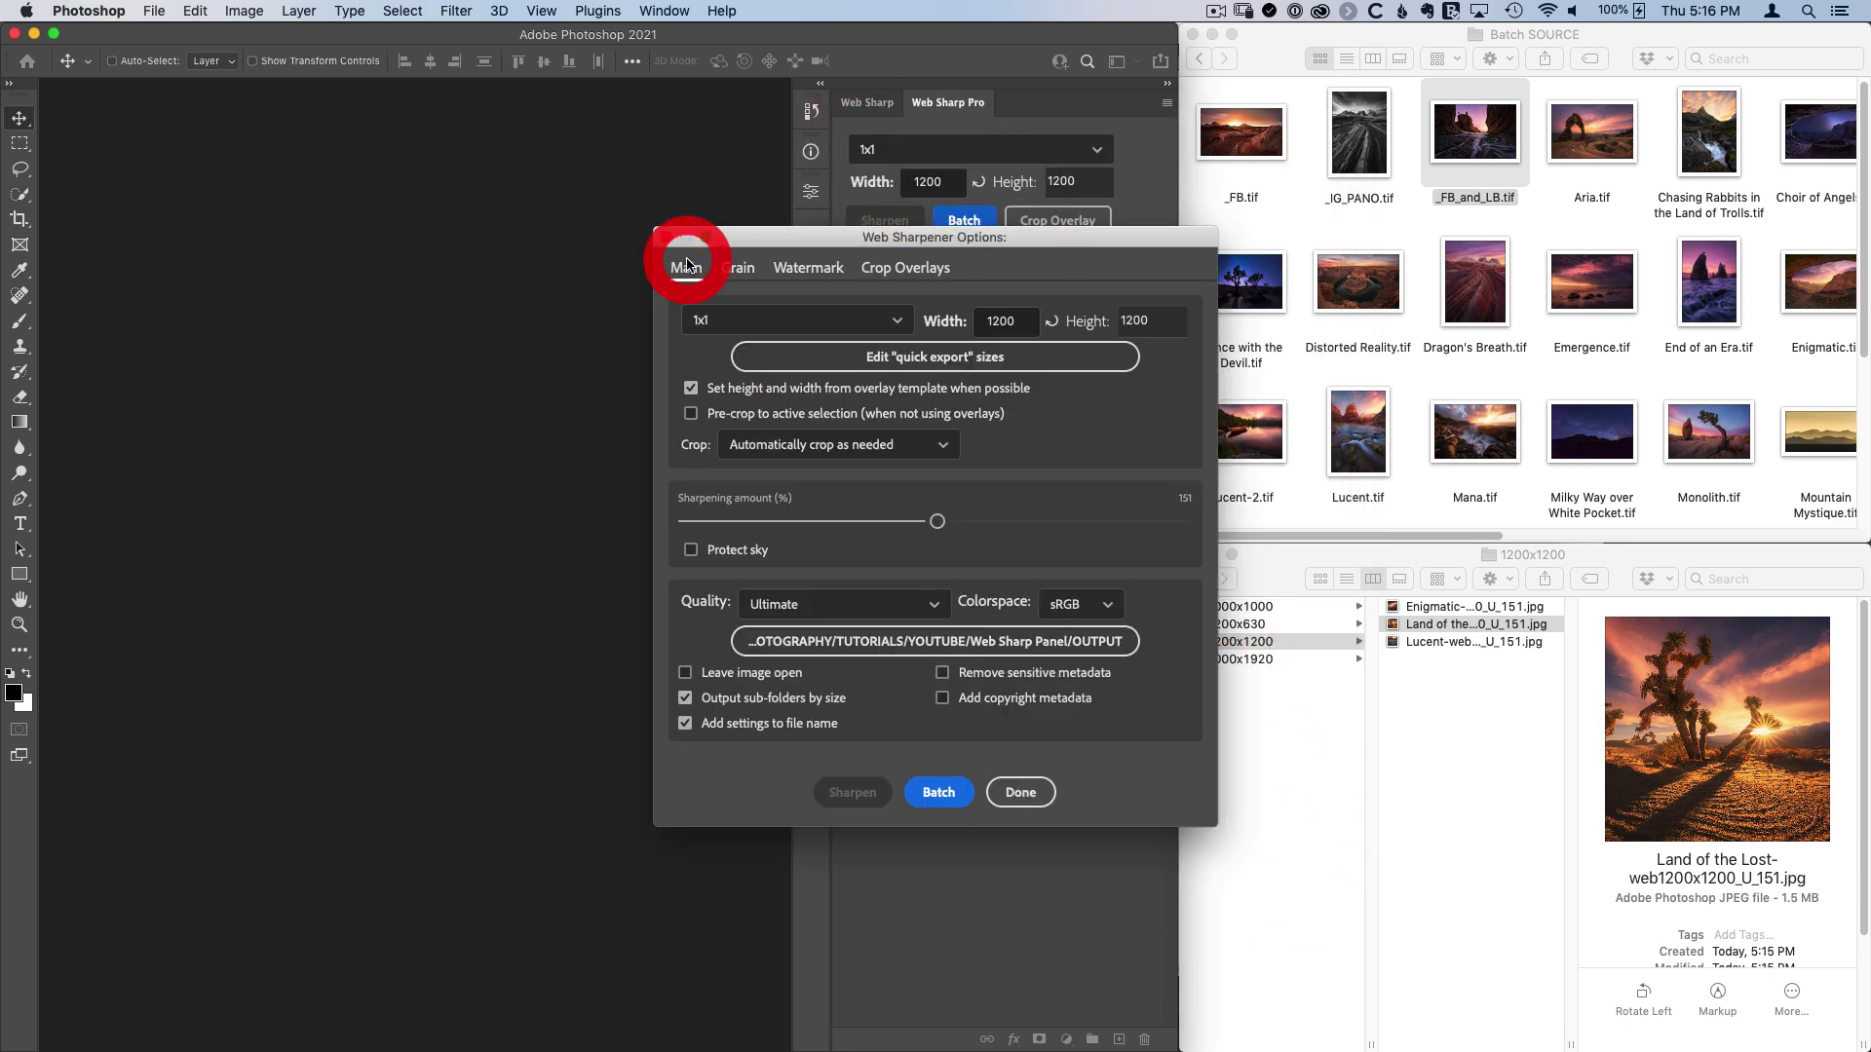
left_click(794, 445)
left_click(799, 487)
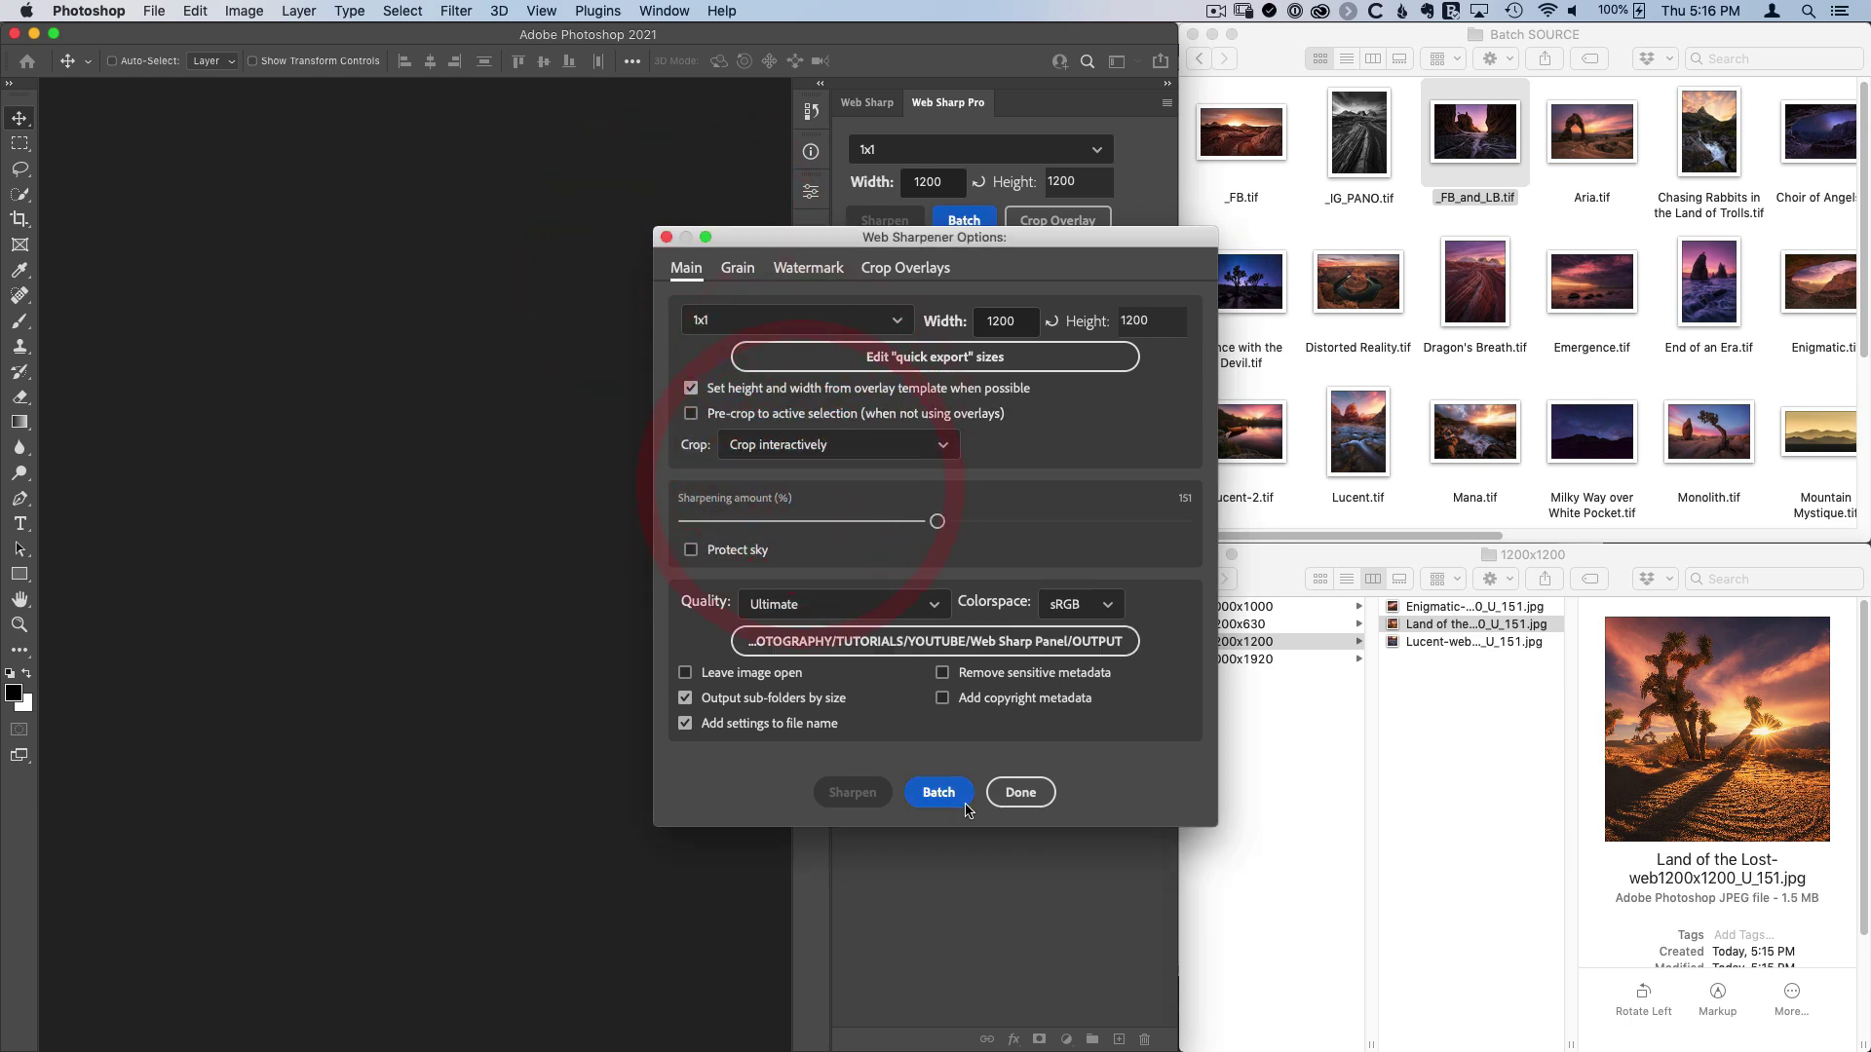
left_click(939, 791)
- Open Dance with the Devil, Emergence and Enigmatic TIFs for batching and dismiss the crop tip
left_click(794, 365)
left_click(785, 416, "super")
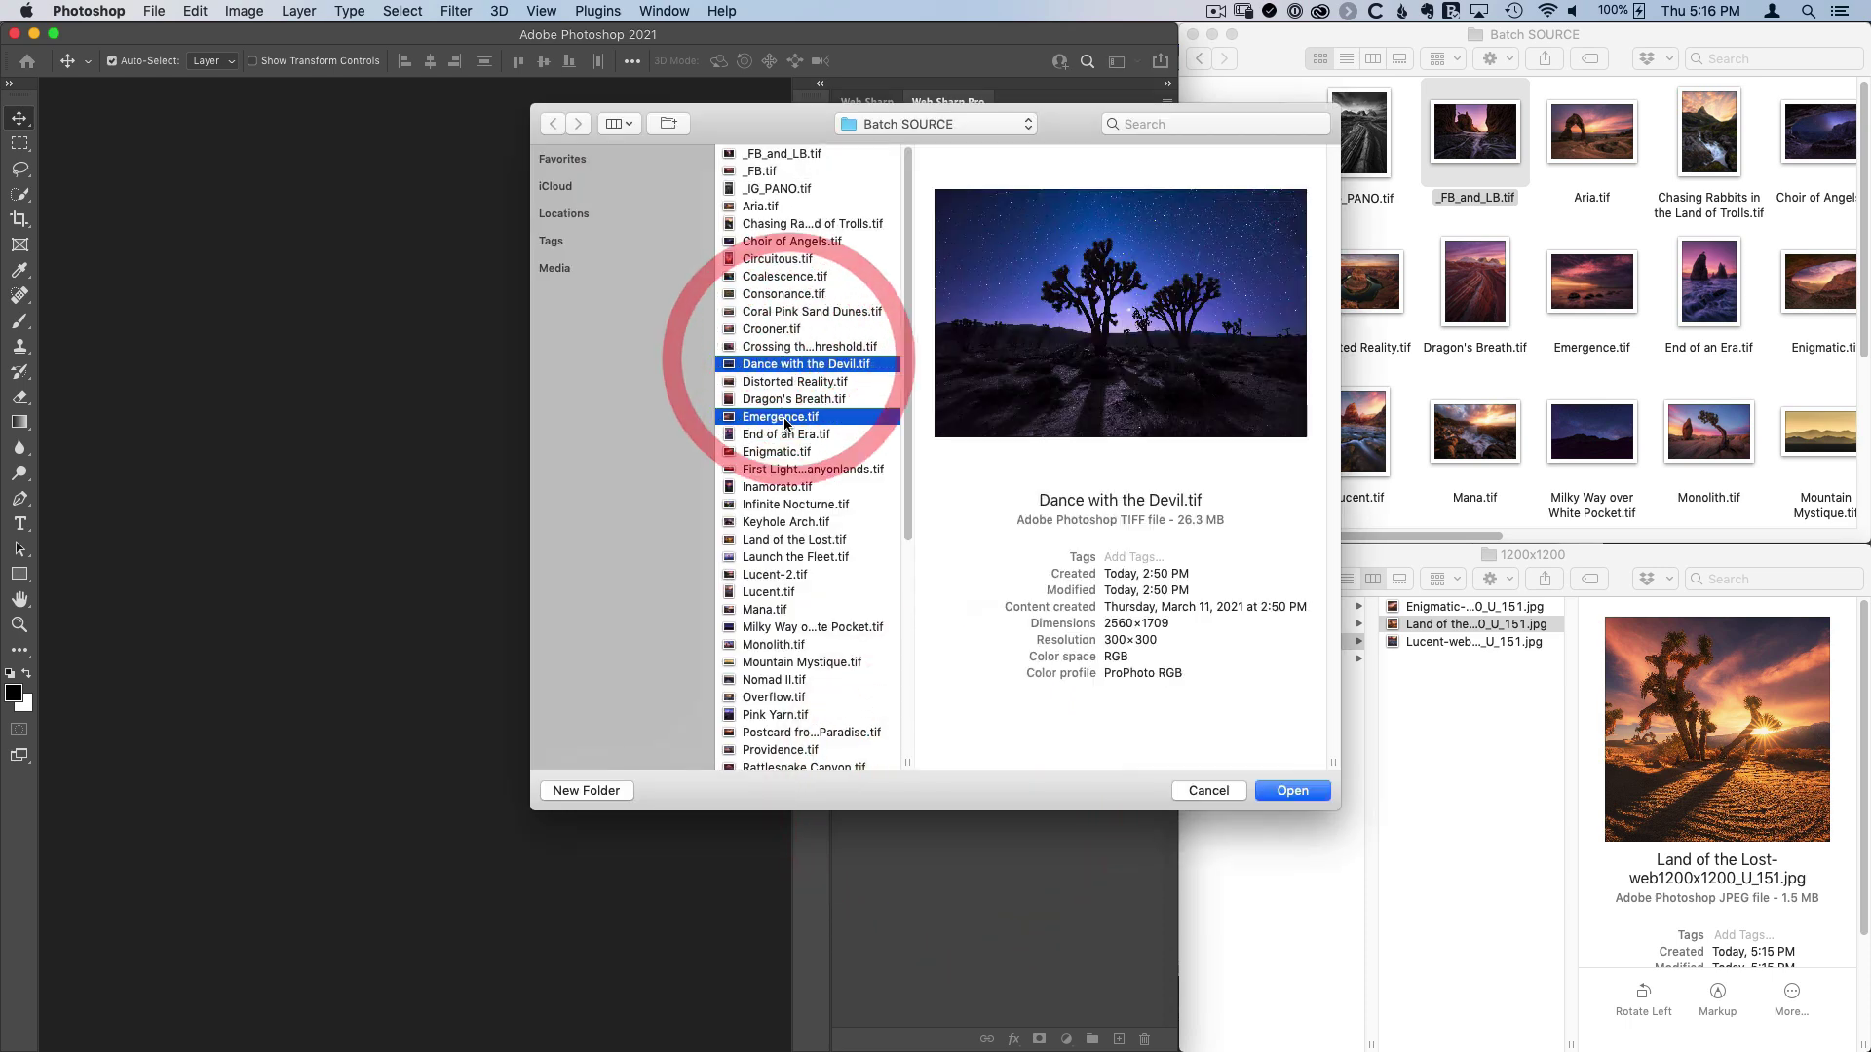
left_click(780, 451, "super")
left_click(1292, 791)
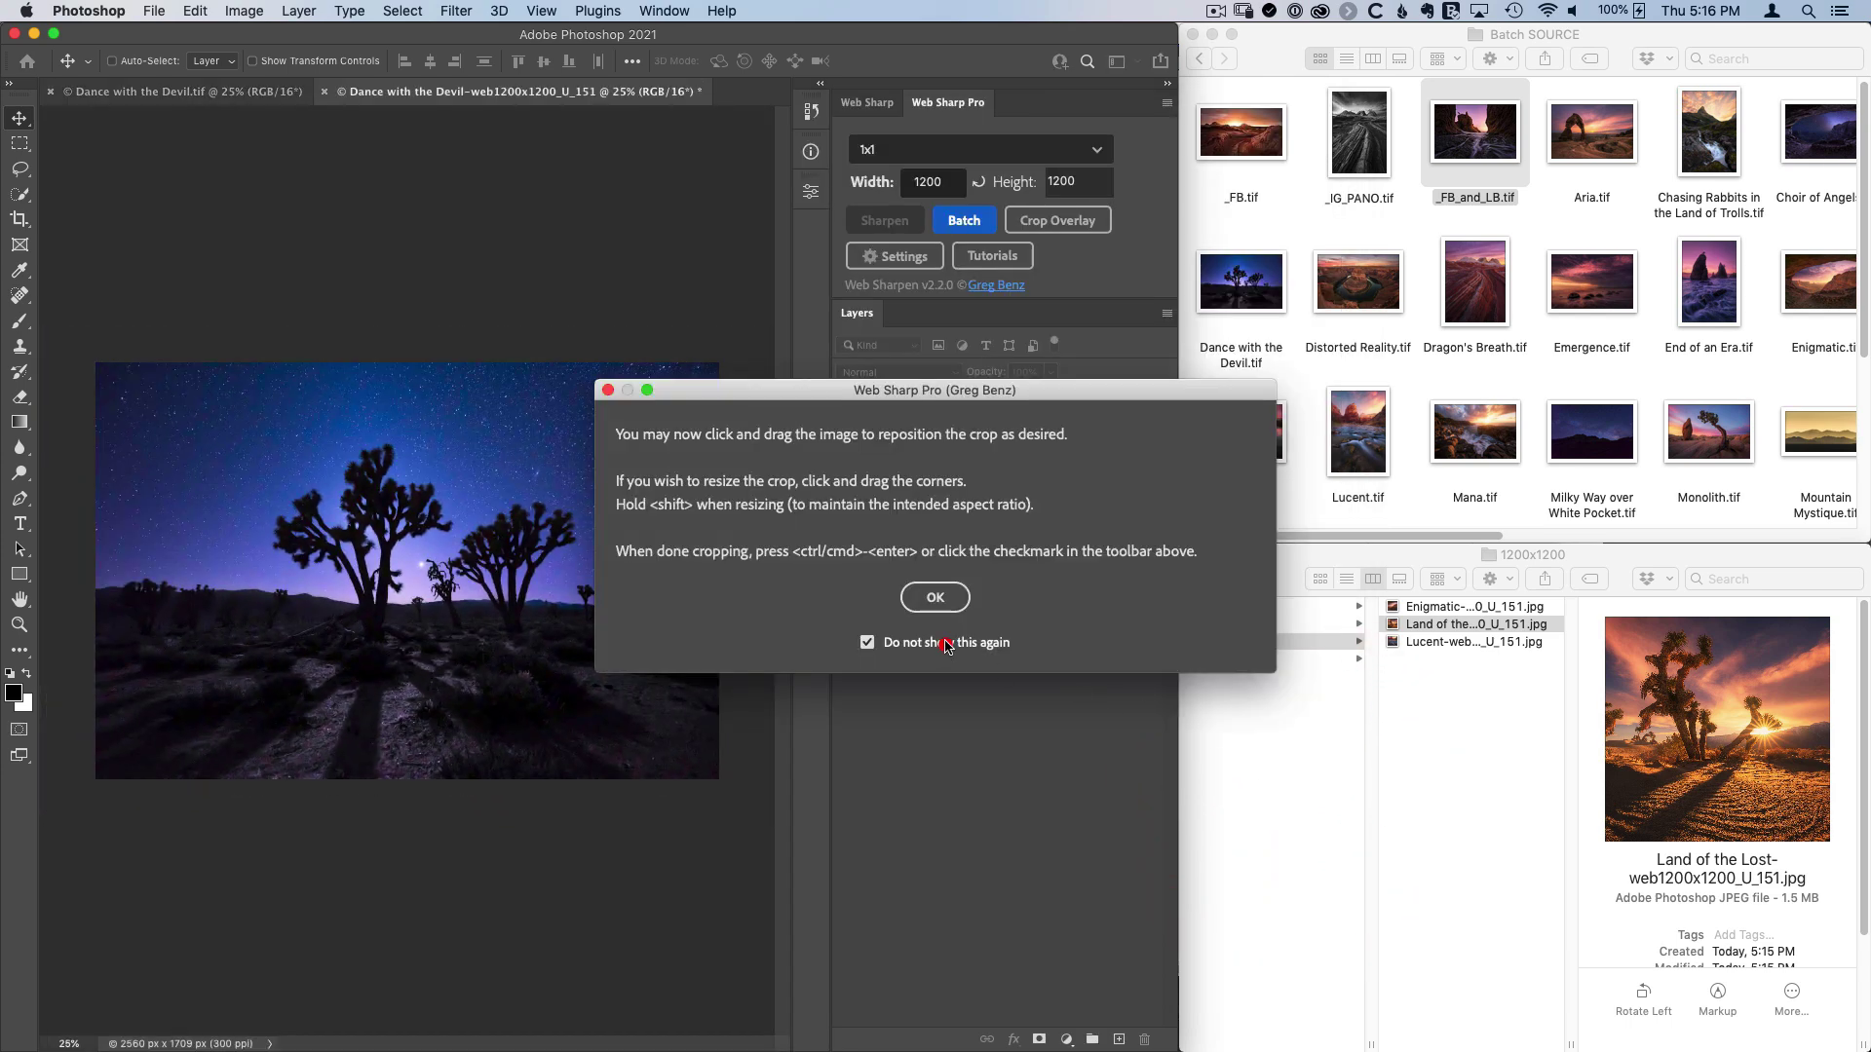
left_click(941, 598)
- Position and commit the square crops for Dance with the Devil, Emergence and Enigmatic
mouse_move(492, 604)
left_mouse_down()
mouse_move(514, 579)
mouse_move(489, 592)
mouse_move(514, 605)
mouse_move(501, 584)
left_mouse_up()
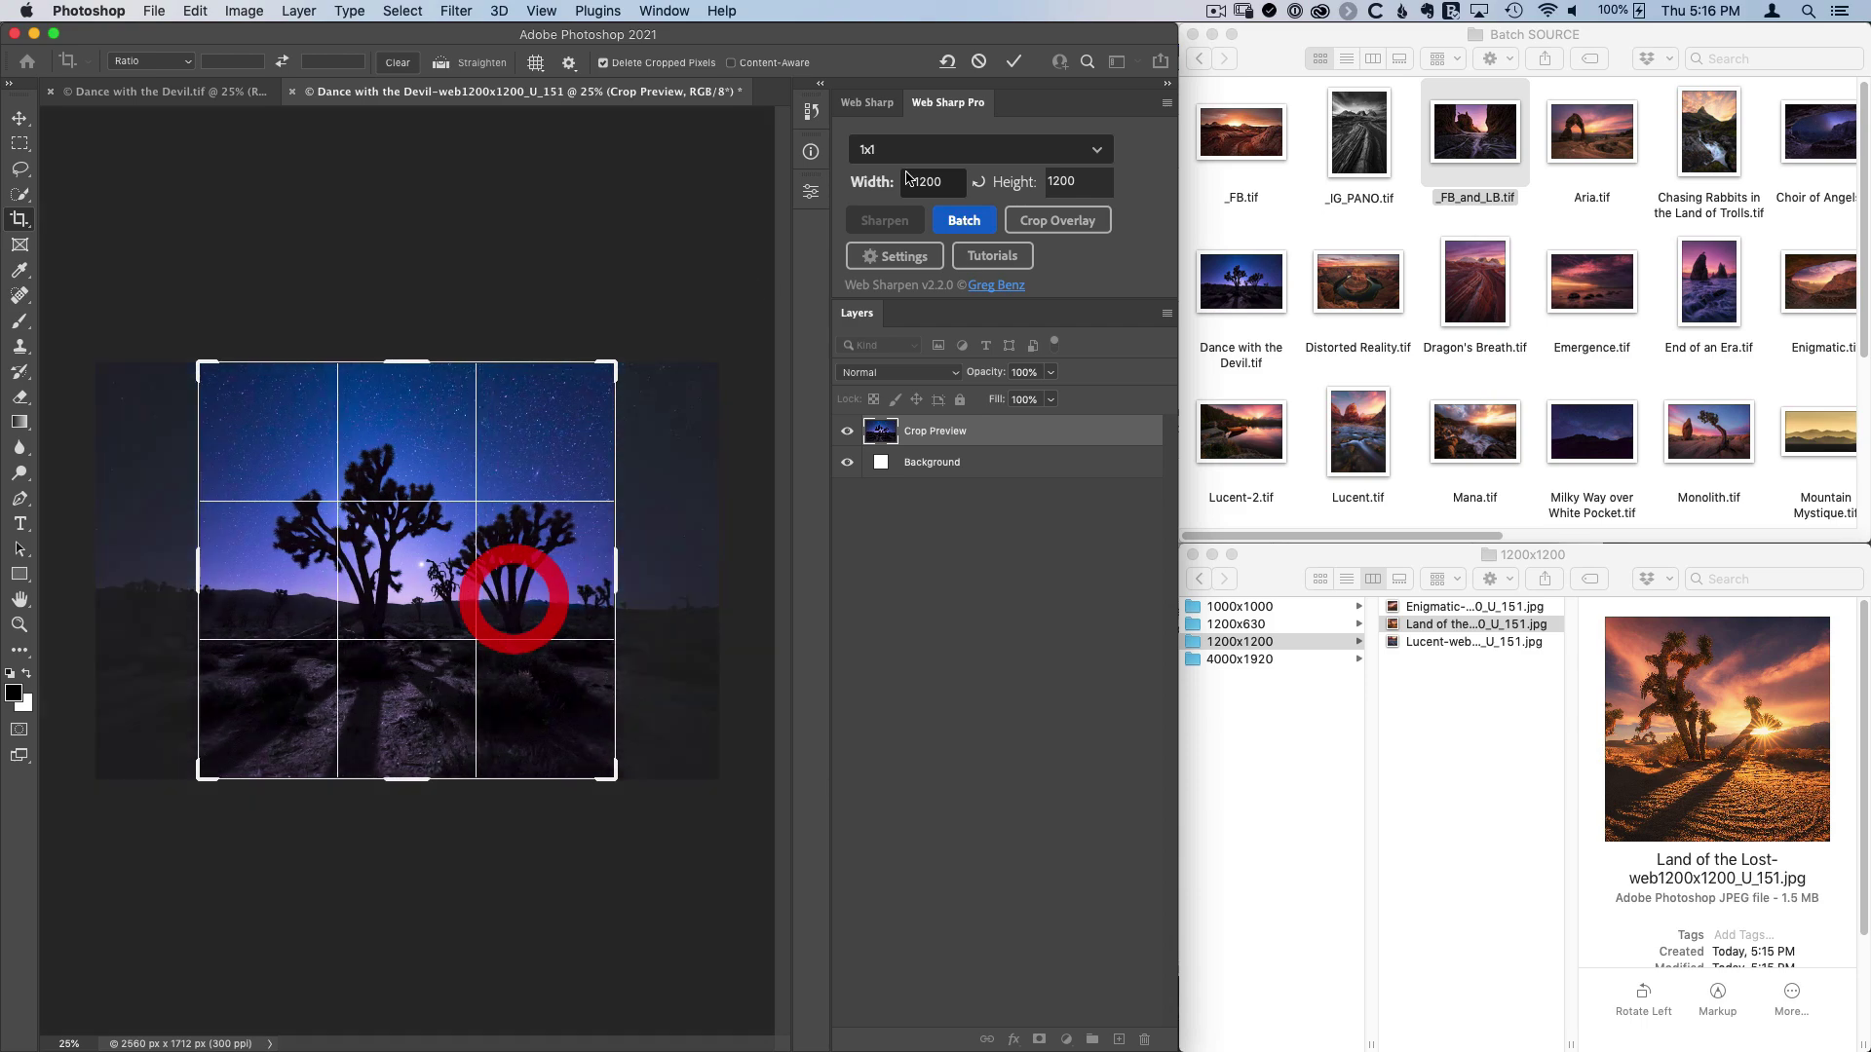
left_click(1013, 61)
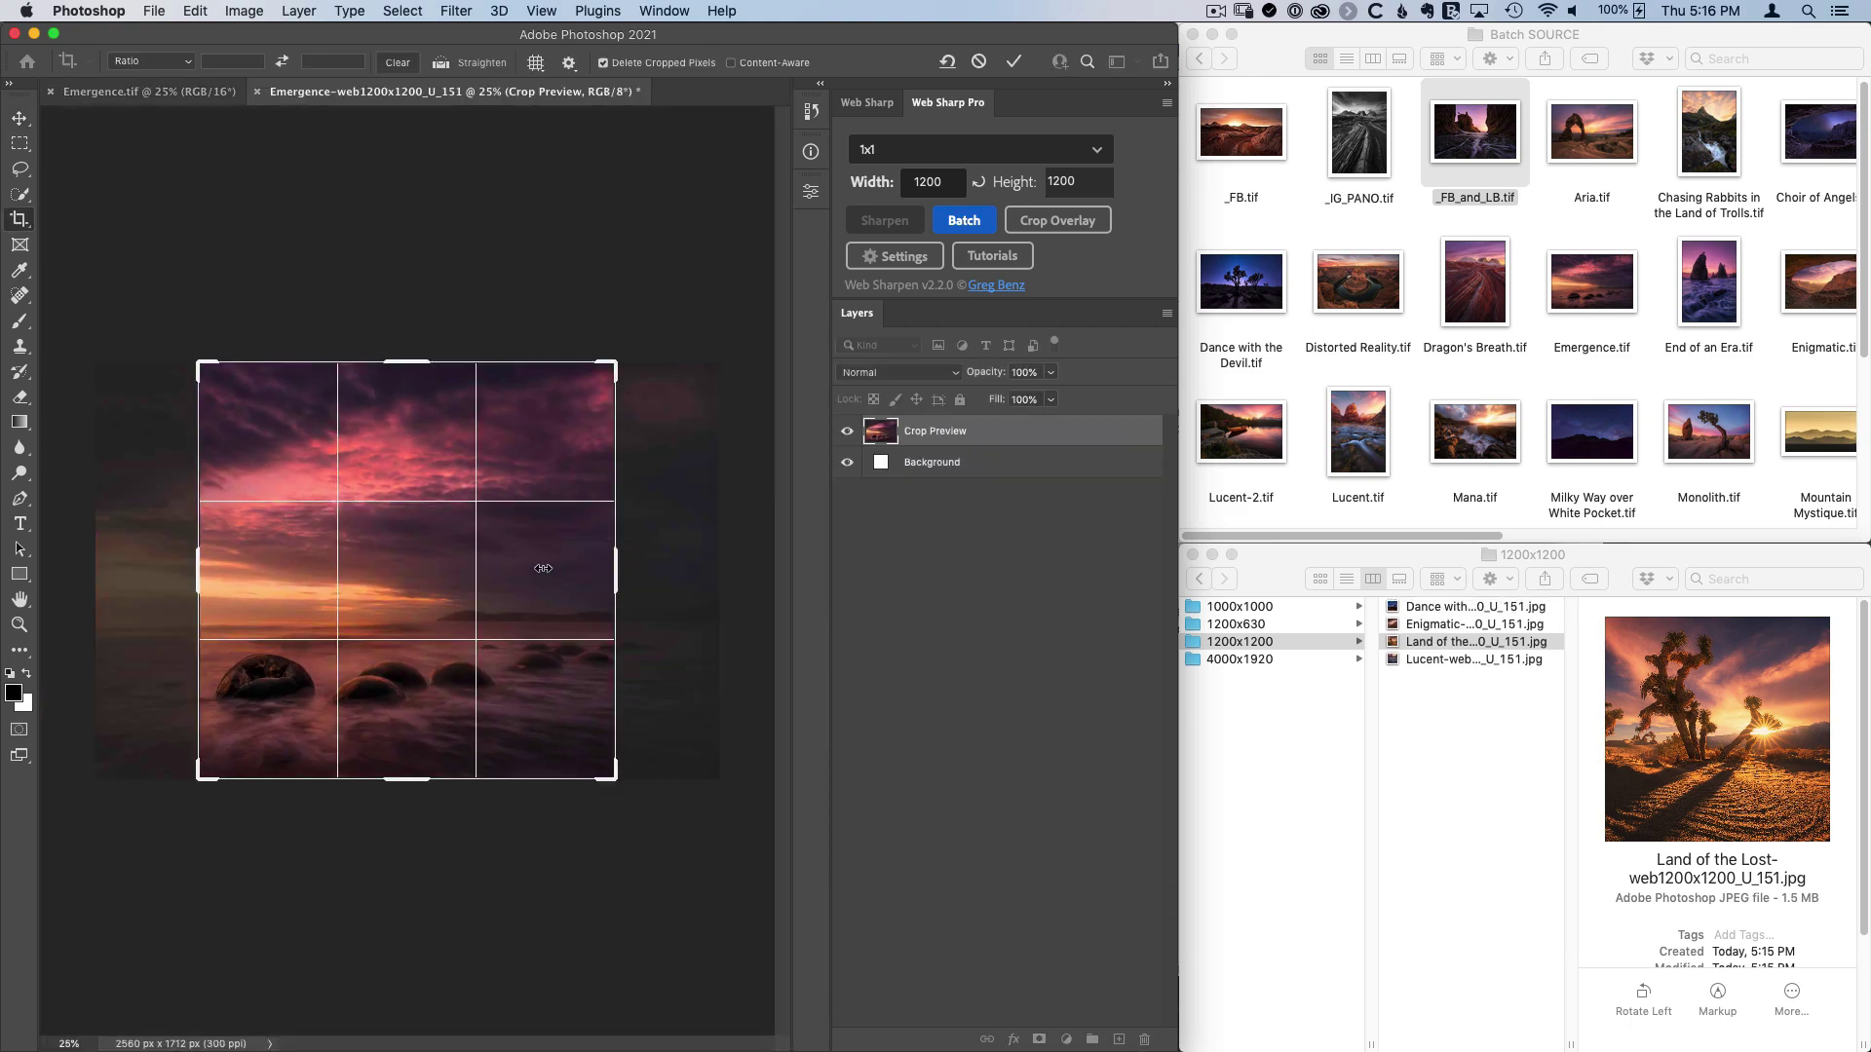
left_click_drag(543, 568, 557, 568)
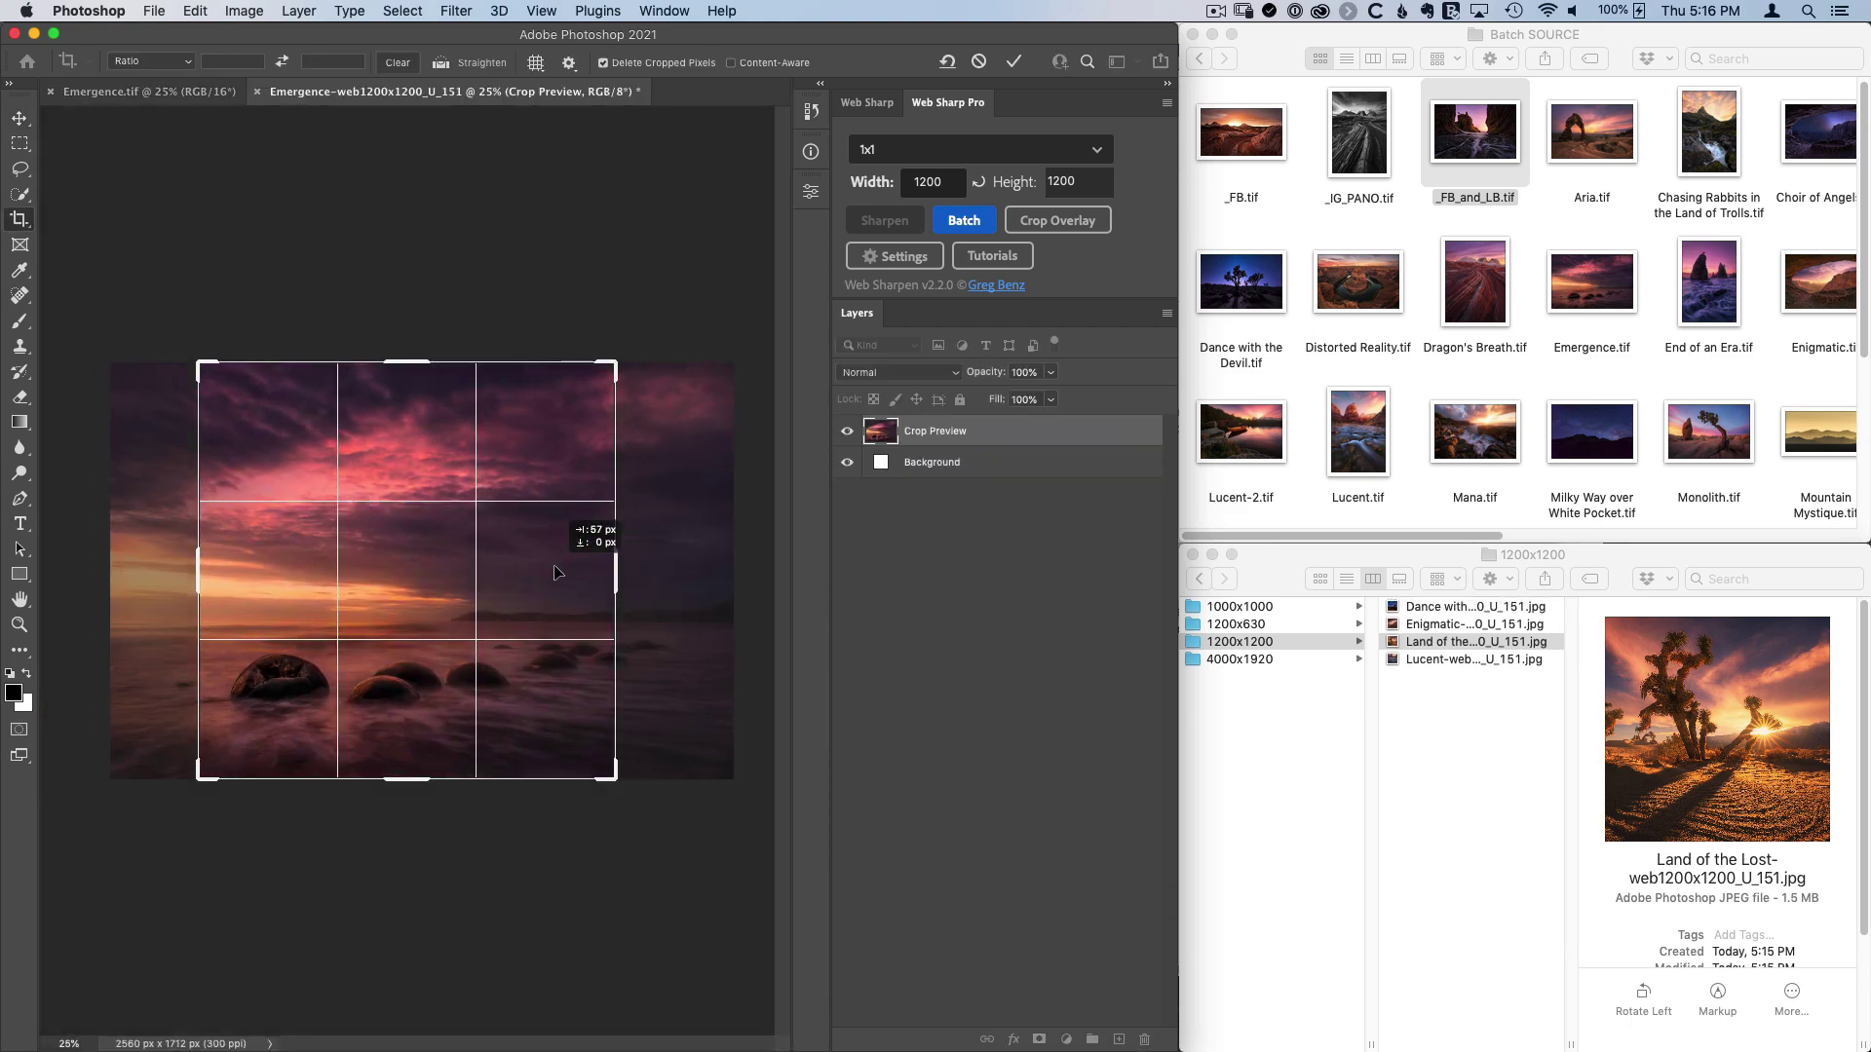
double_click(564, 576)
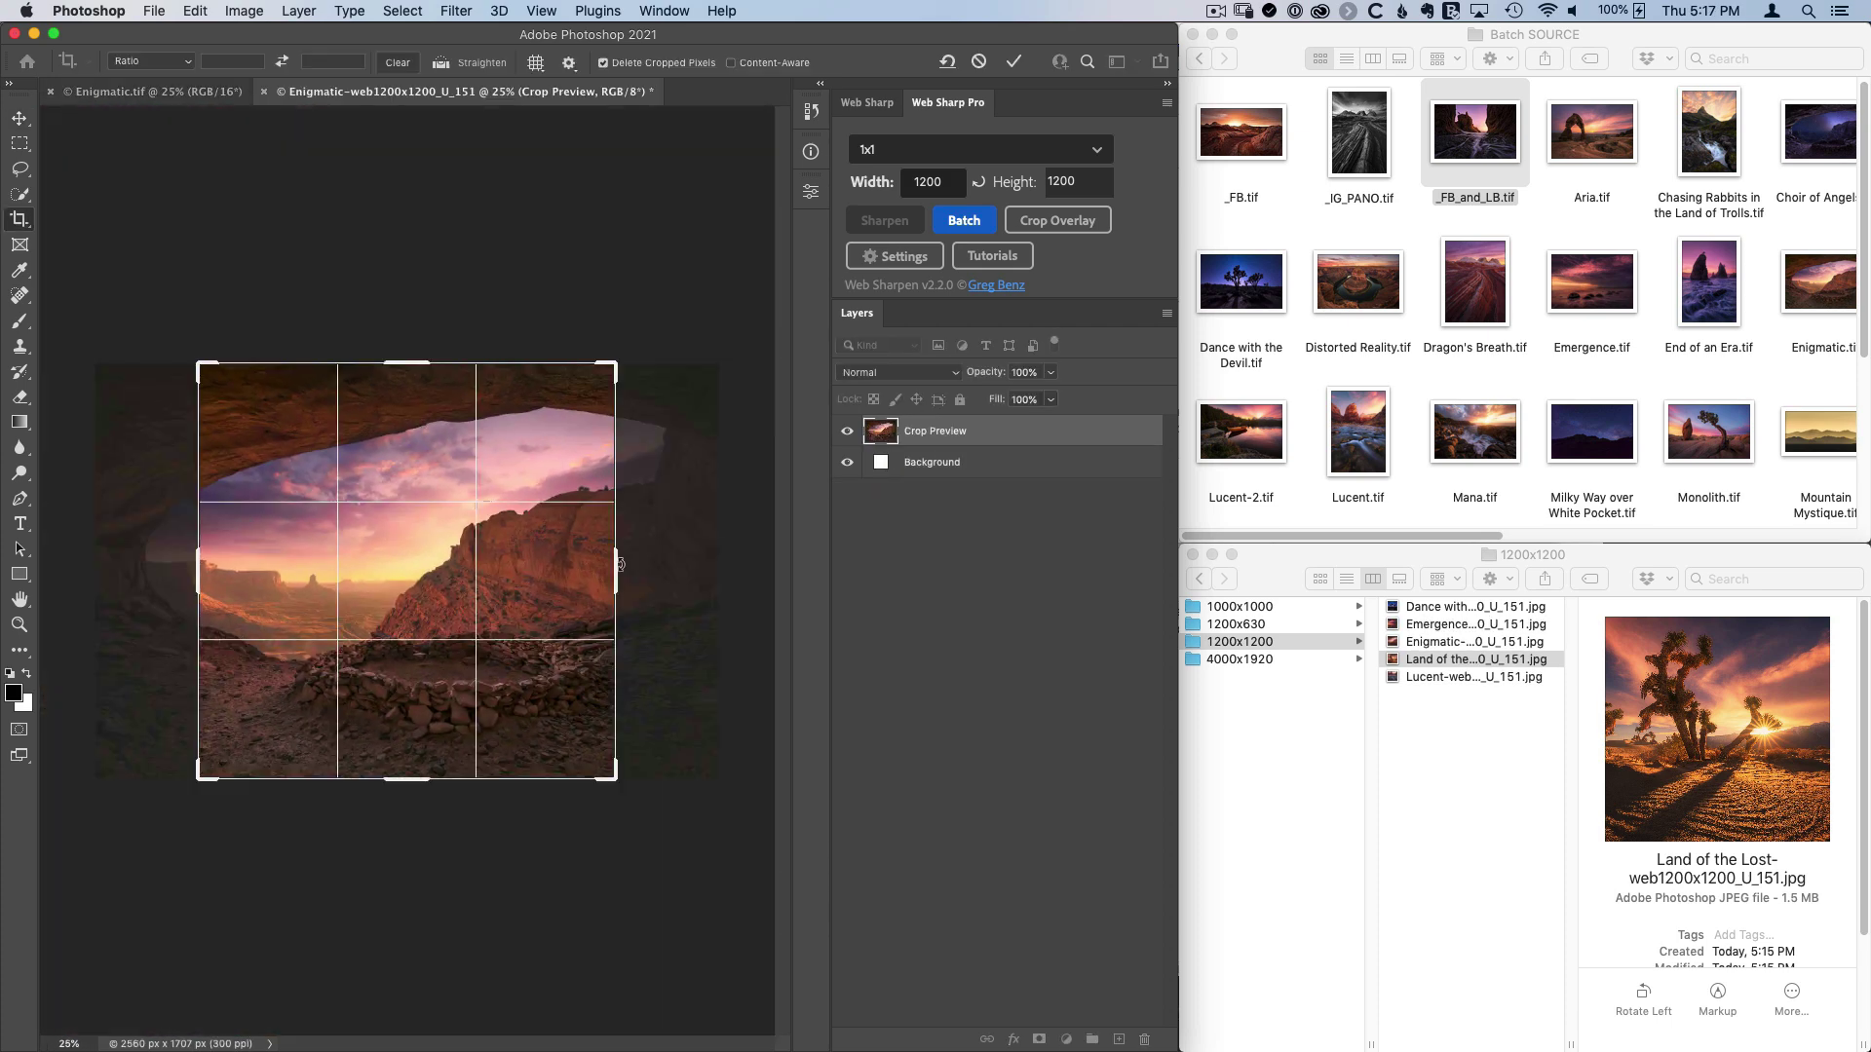
left_click_drag(558, 561, 614, 570)
double_click(614, 570)
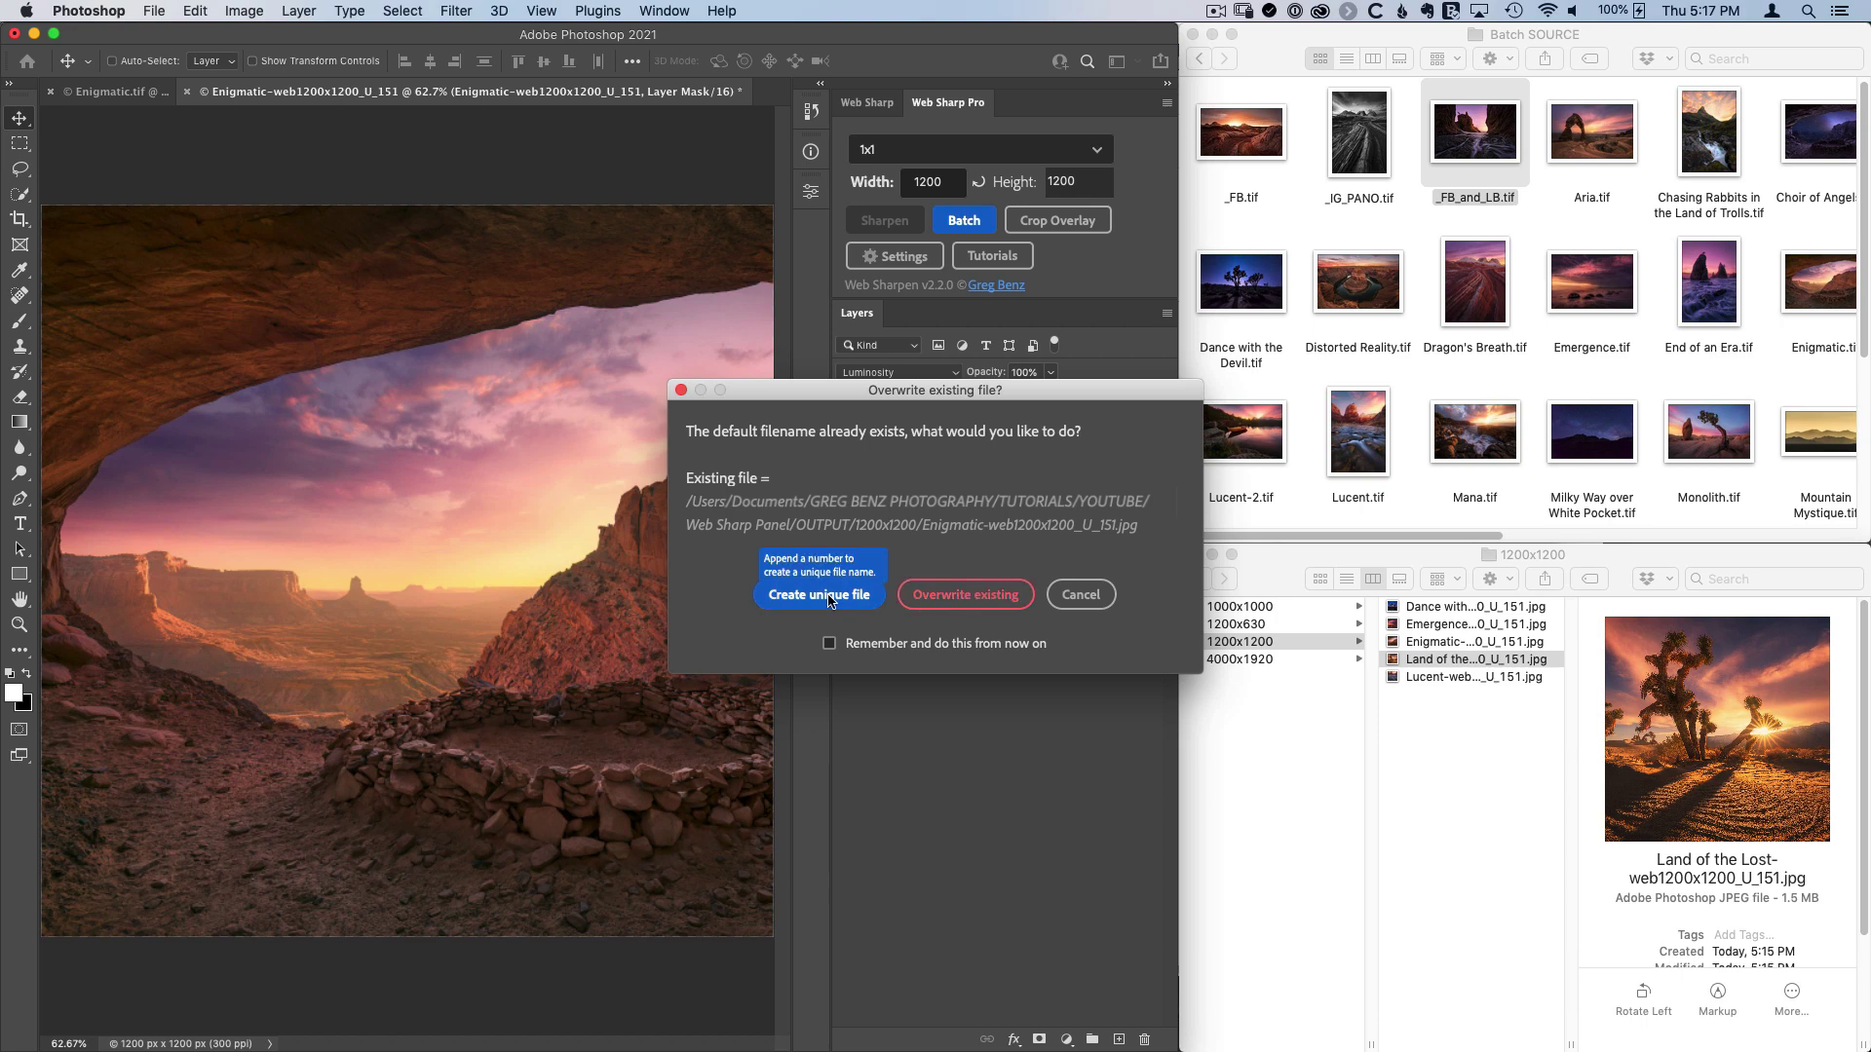
- Save Enigmatic as a unique -2 file and dismiss the 'Successfully saved' dialog
left_click(830, 599)
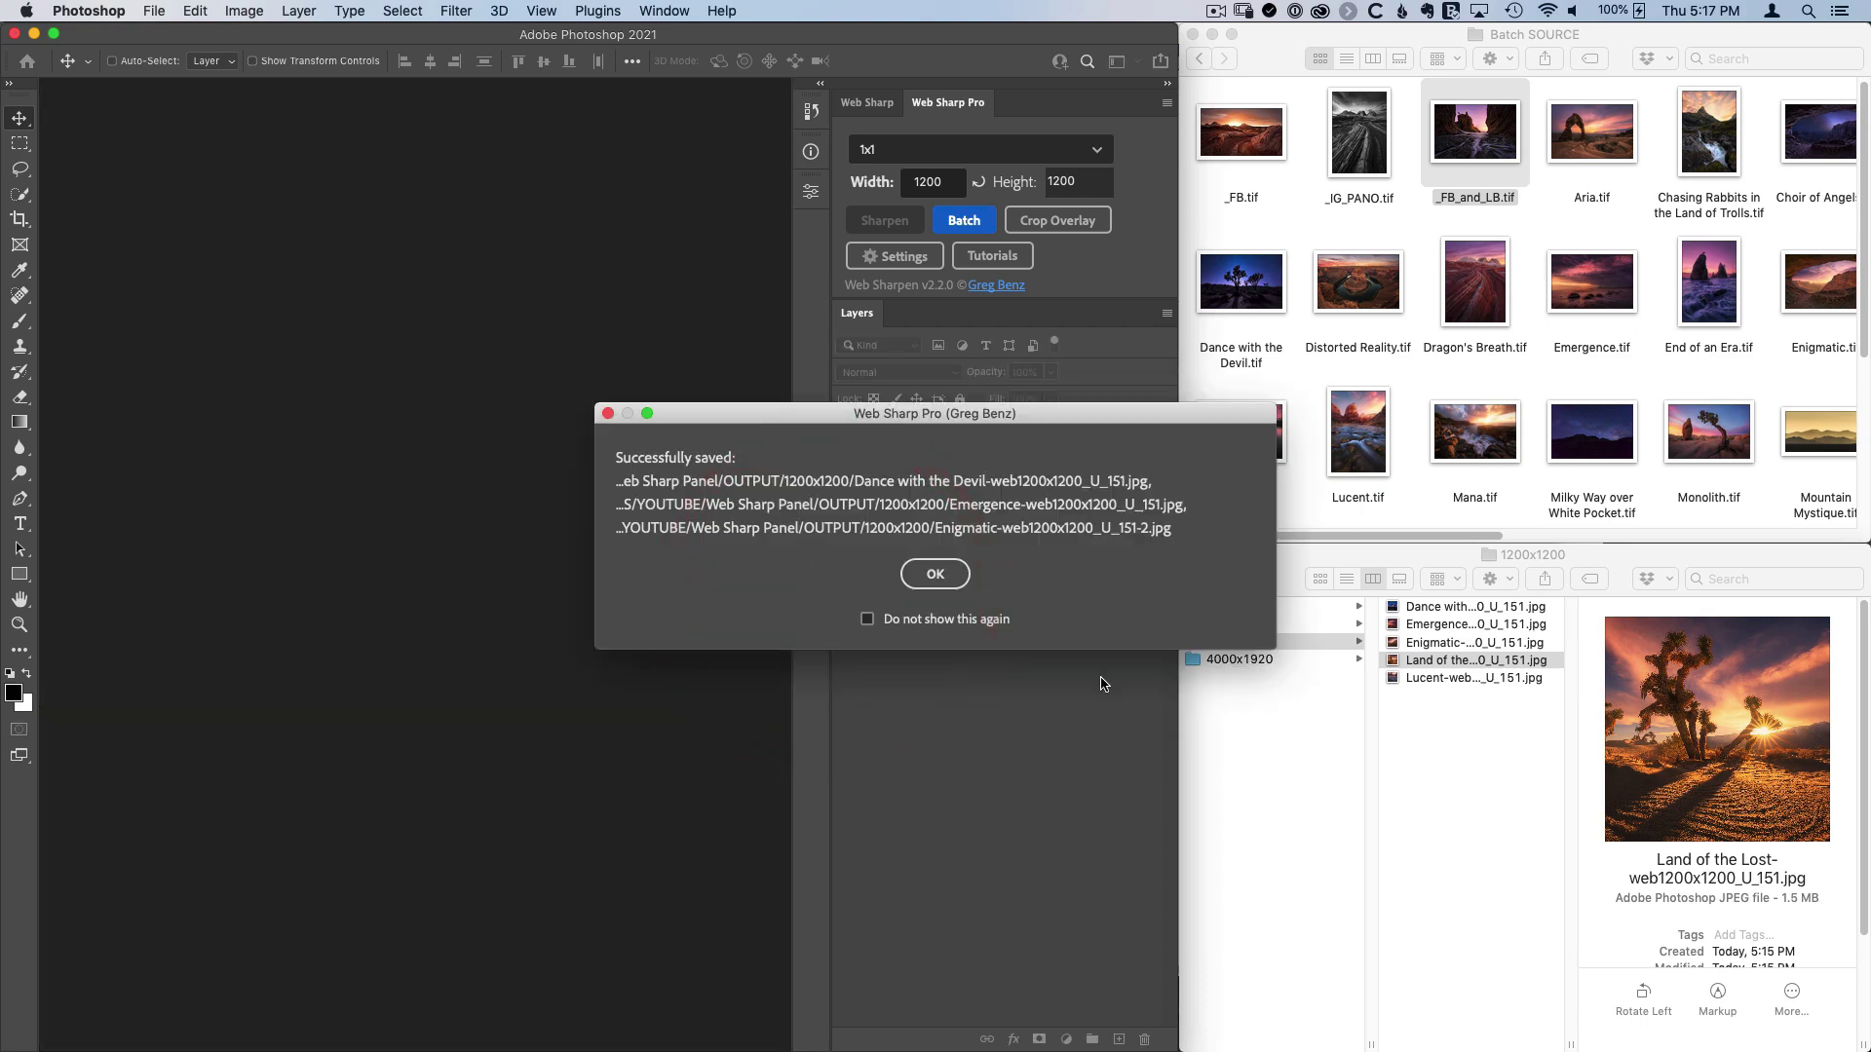
left_click(934, 576)
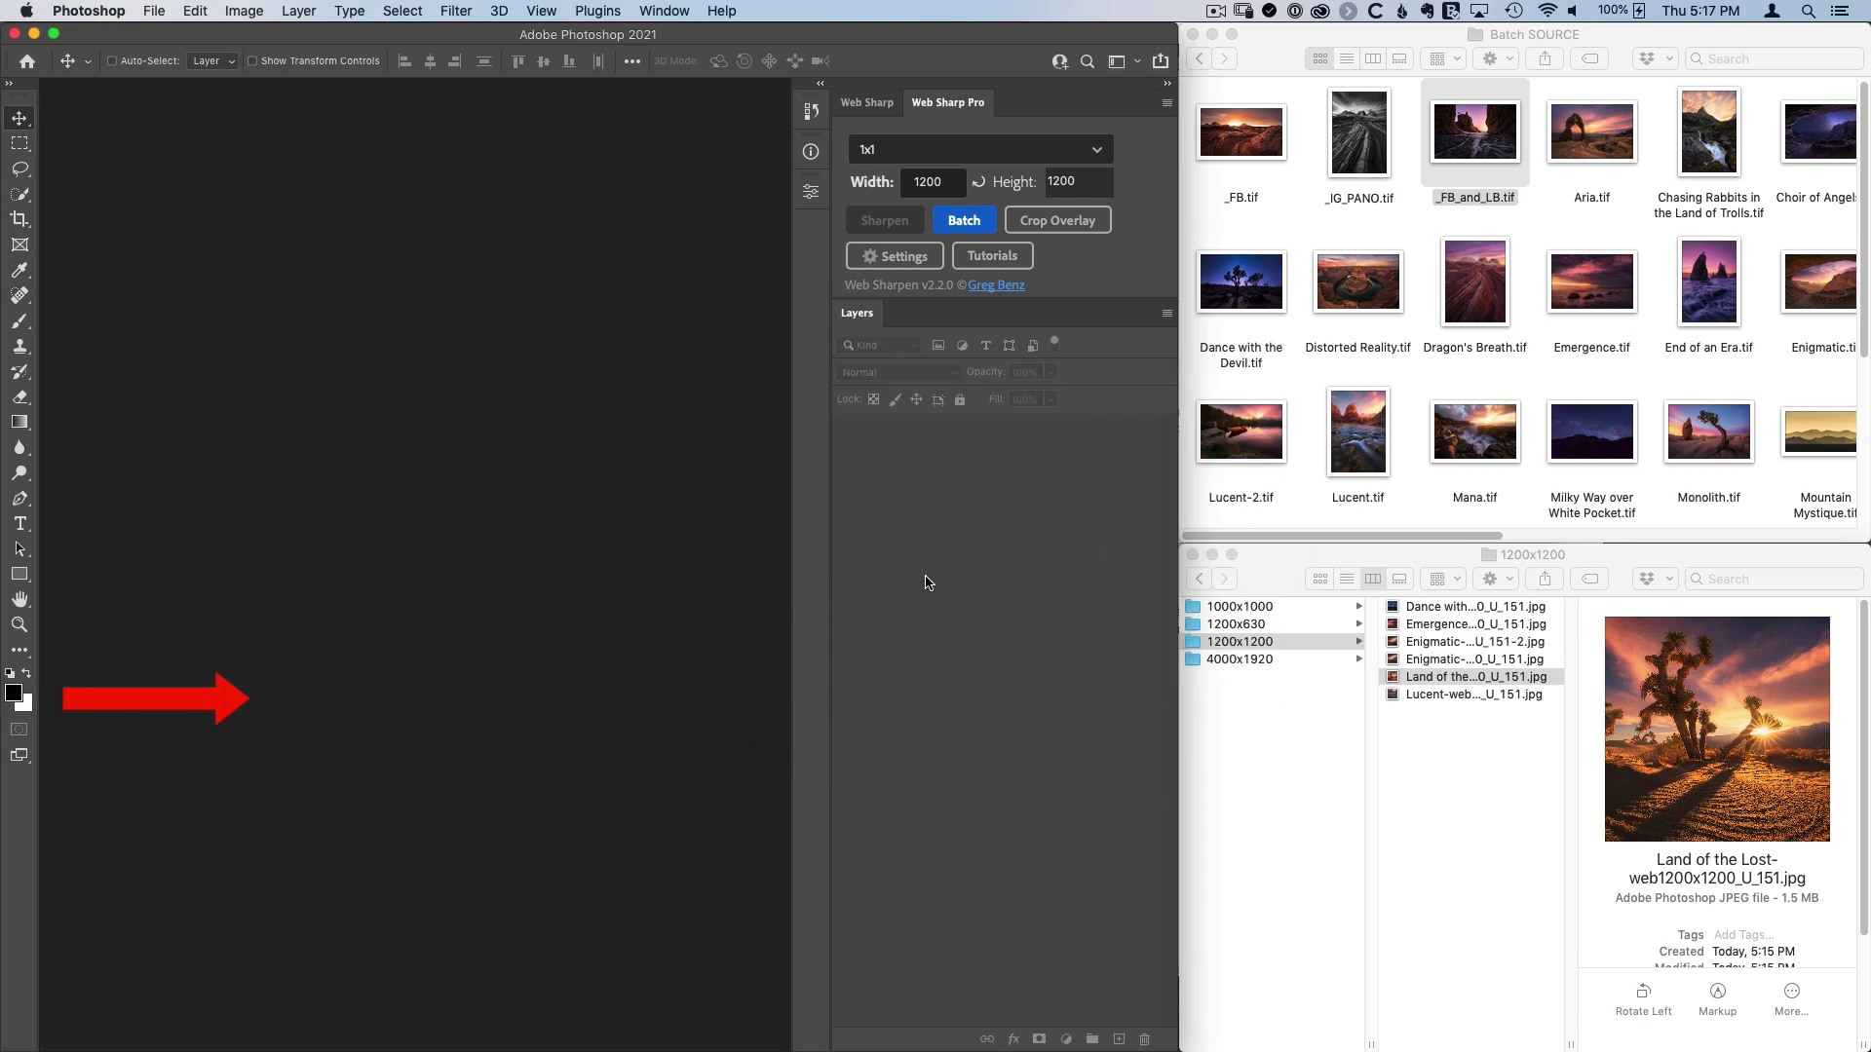